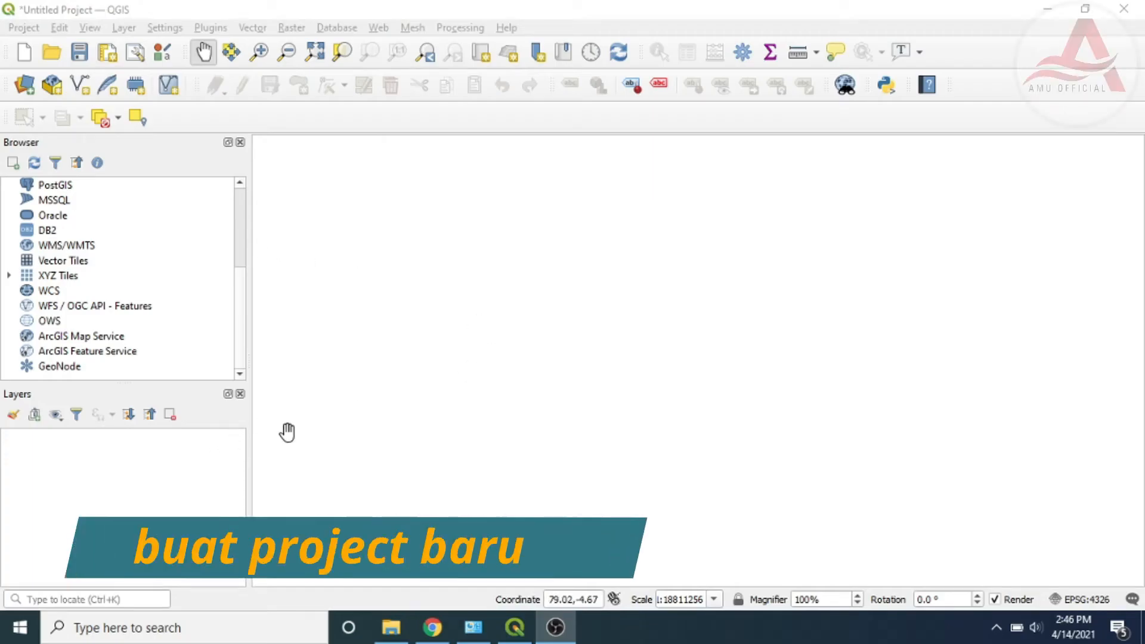
# Add the vector layer Indo_Desa_region.shp from F:\DATA GIS 2021 to the project
pyautogui.click(25, 90)
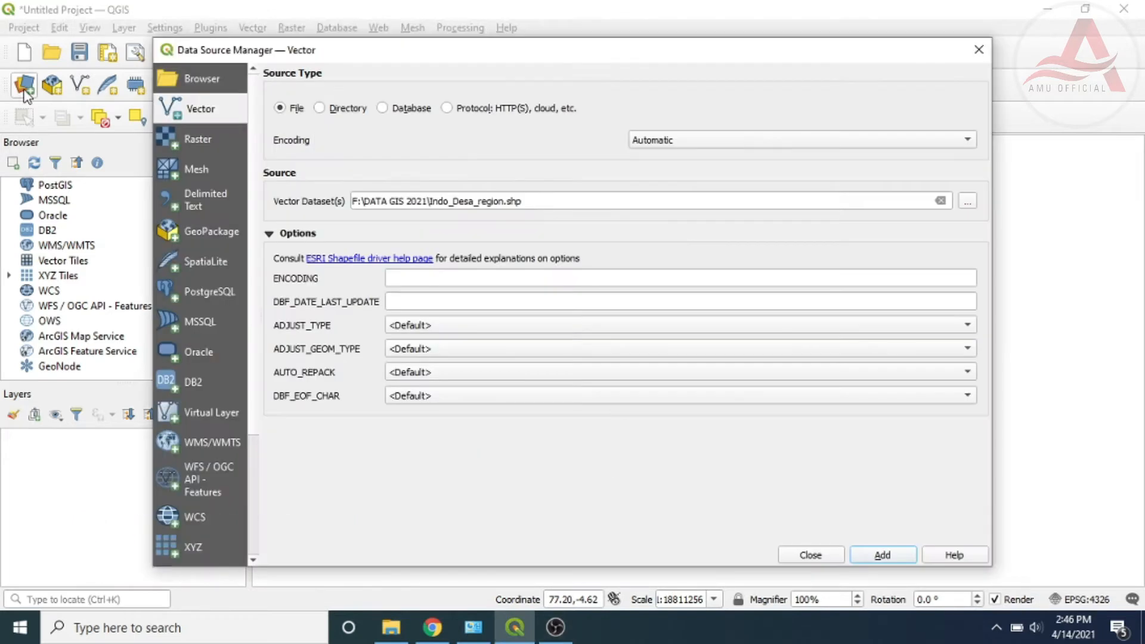
pyautogui.click(968, 203)
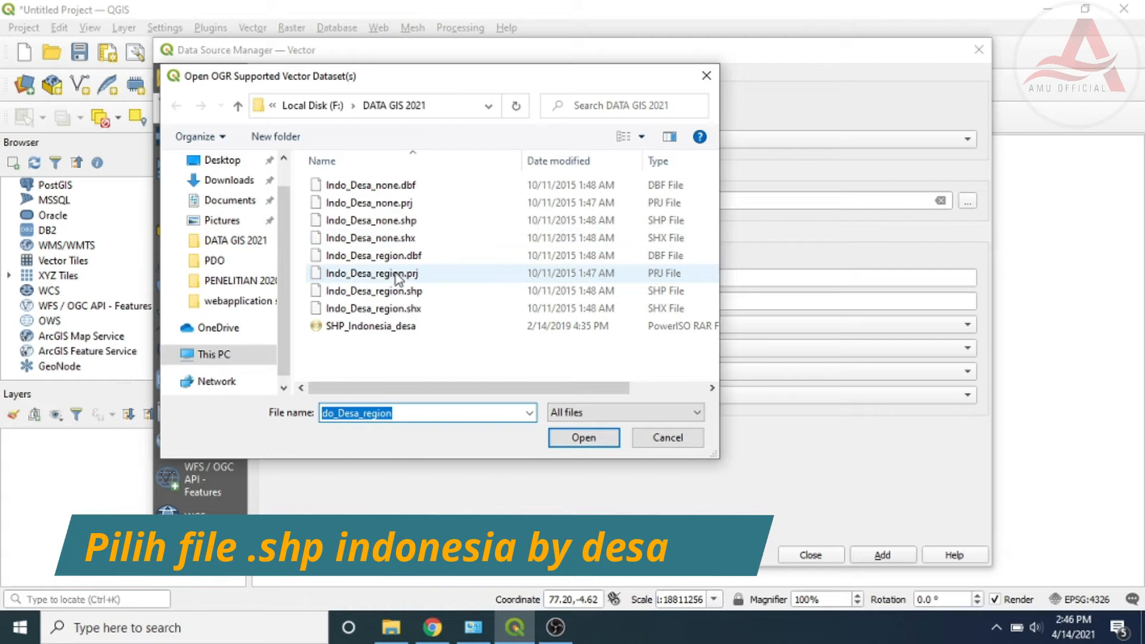
pyautogui.click(398, 292)
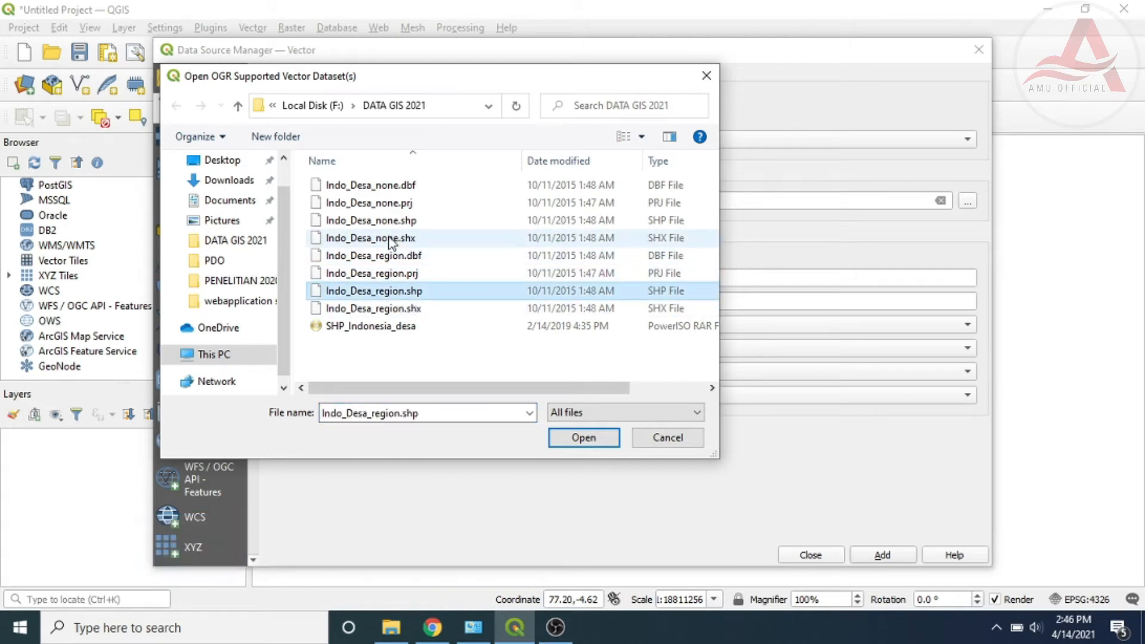
pyautogui.click(574, 438)
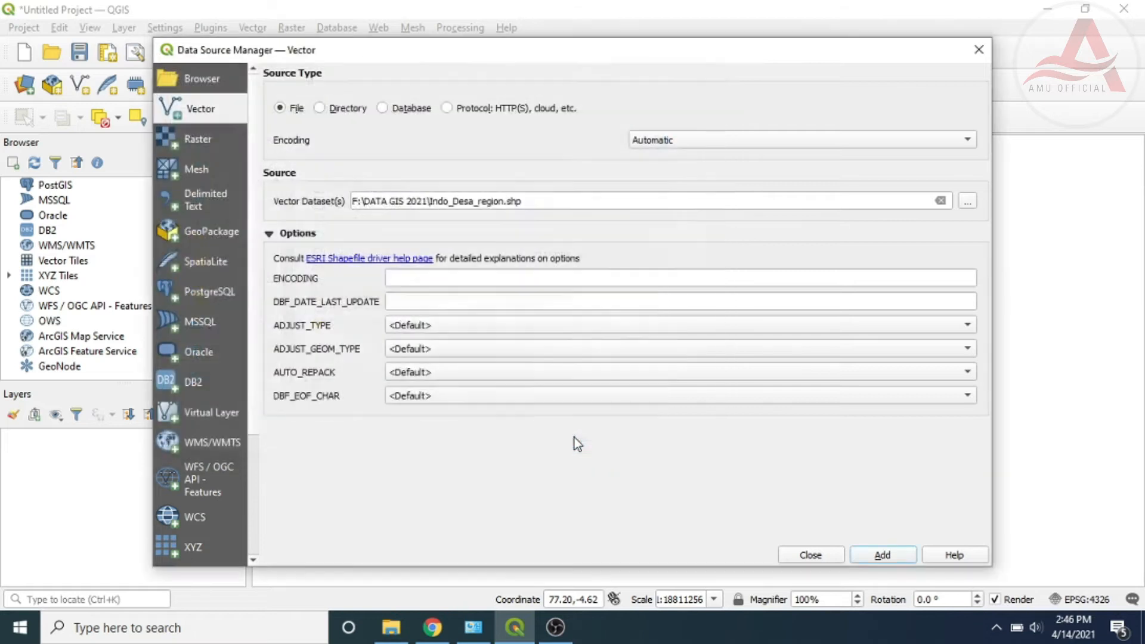
pyautogui.click(877, 555)
pyautogui.click(811, 555)
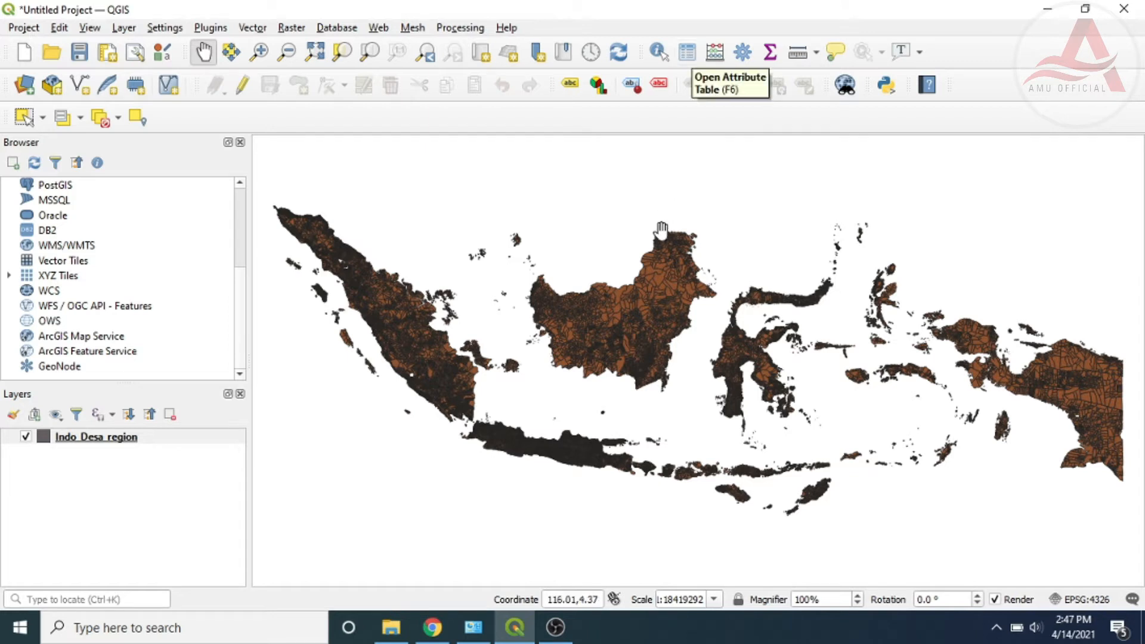
# Open the Indo_Desa_region attribute table maximized, look through its village records, and bring up Select by Expression
pyautogui.click(688, 53)
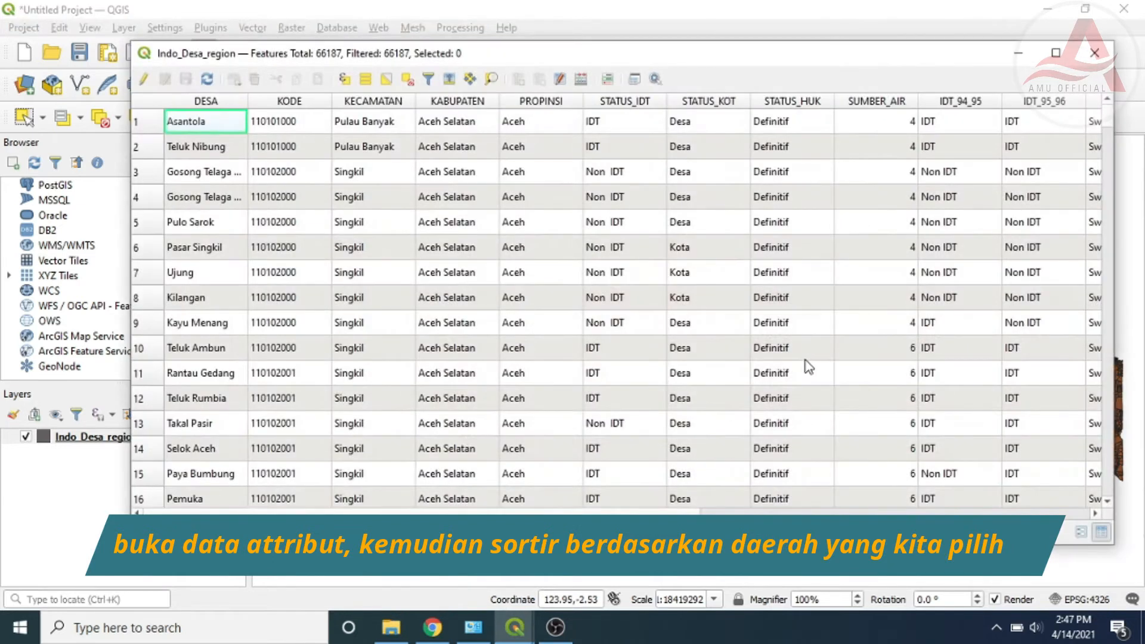
pyautogui.scroll(-6, 381, 400)
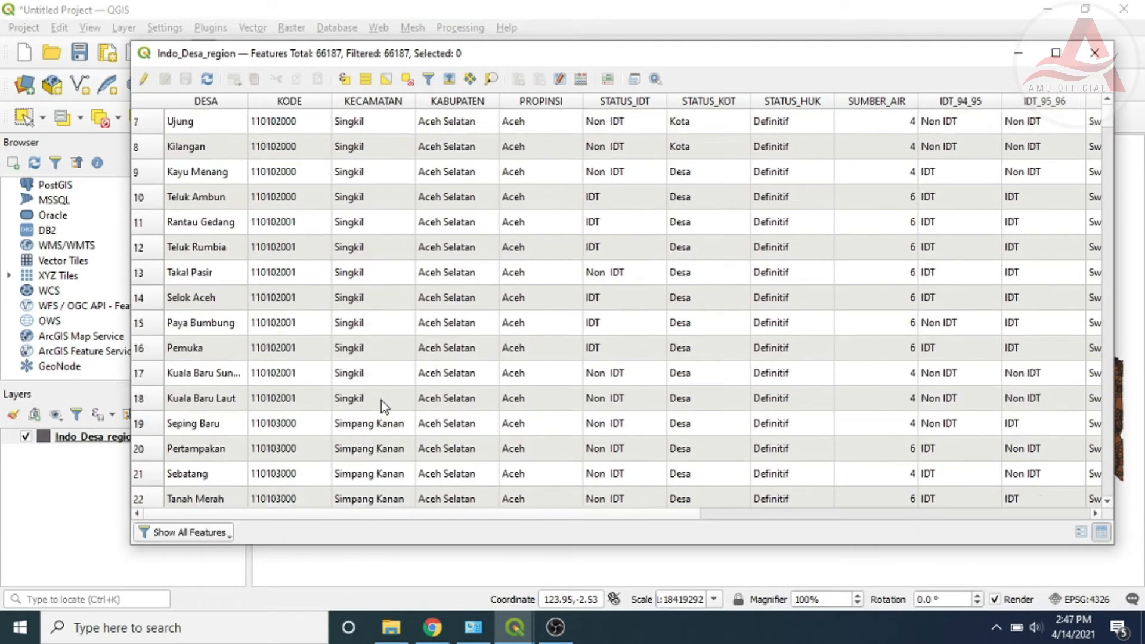
pyautogui.scroll(-6, 381, 401)
pyautogui.scroll(7, 381, 400)
pyautogui.scroll(4, 332, 225)
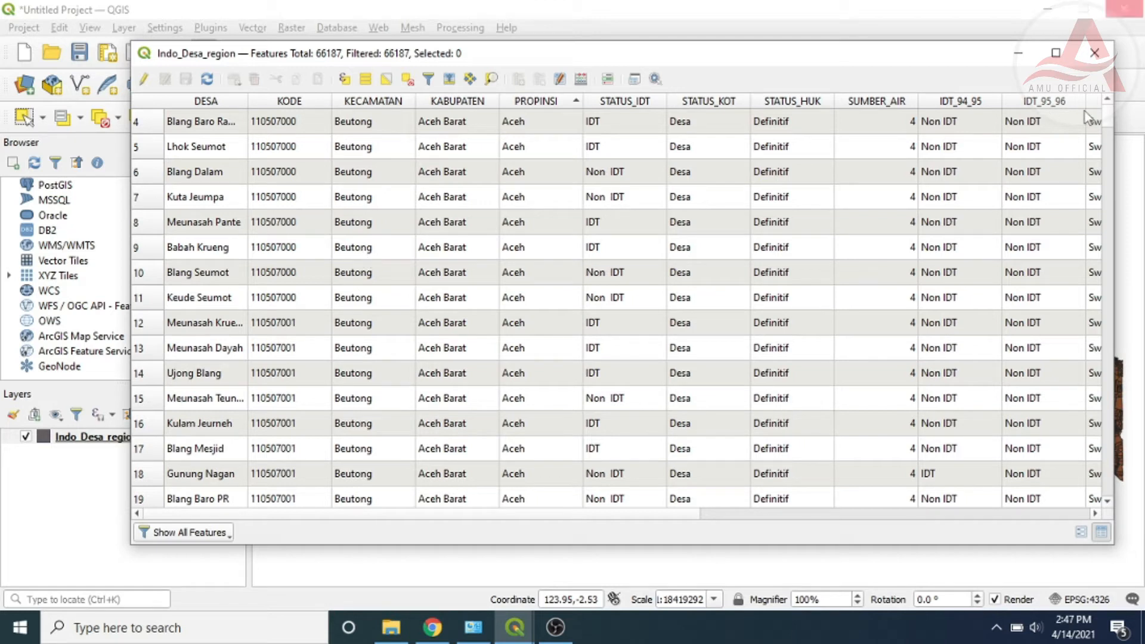
pyautogui.click(1056, 53)
pyautogui.scroll(3, 417, 277)
pyautogui.scroll(20, 418, 278)
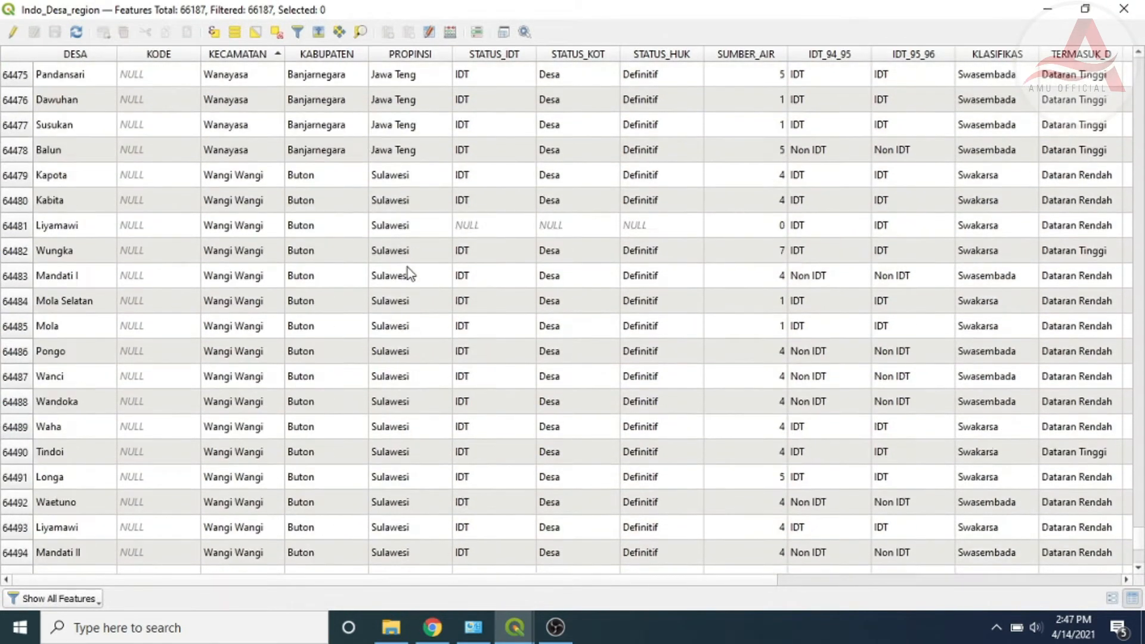
pyautogui.scroll(1, 1051, 304)
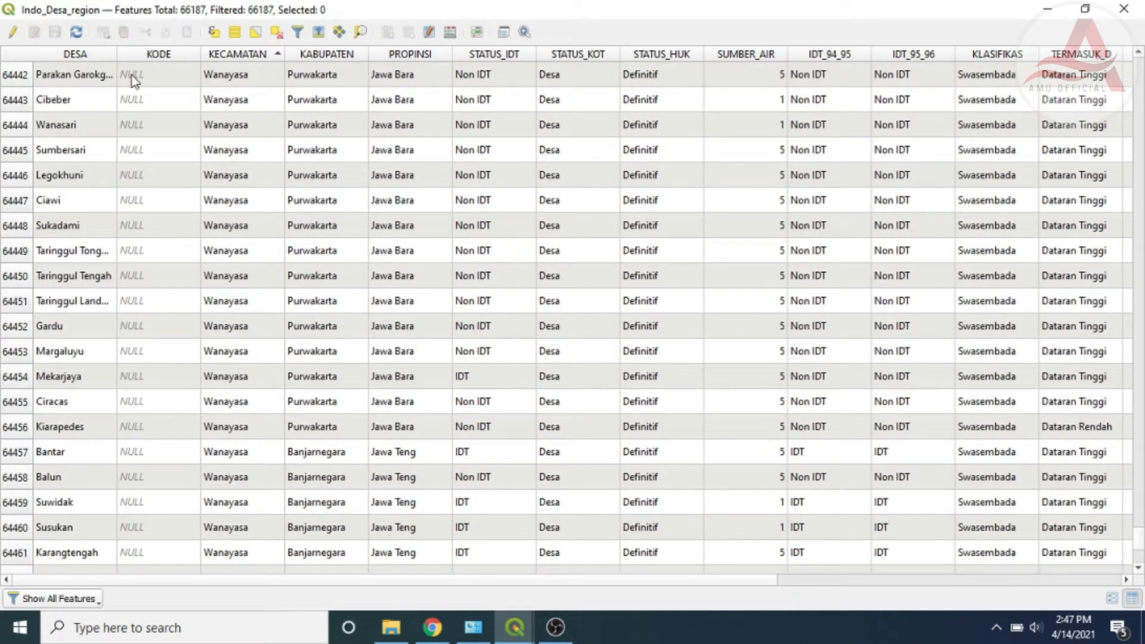
pyautogui.click(13, 33)
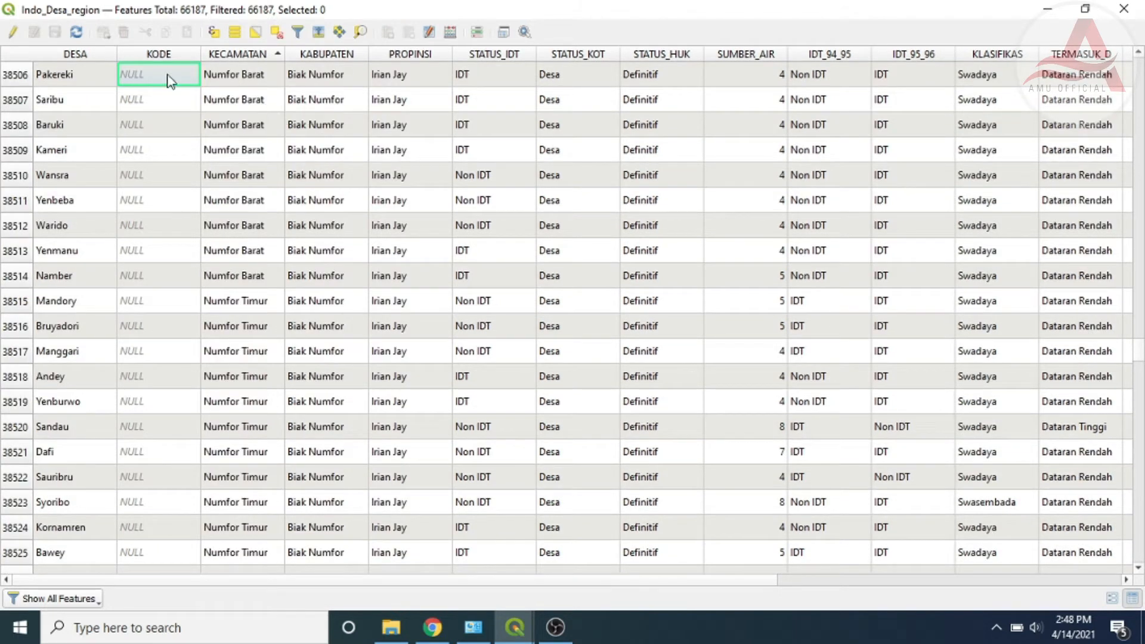
pyautogui.click(215, 40)
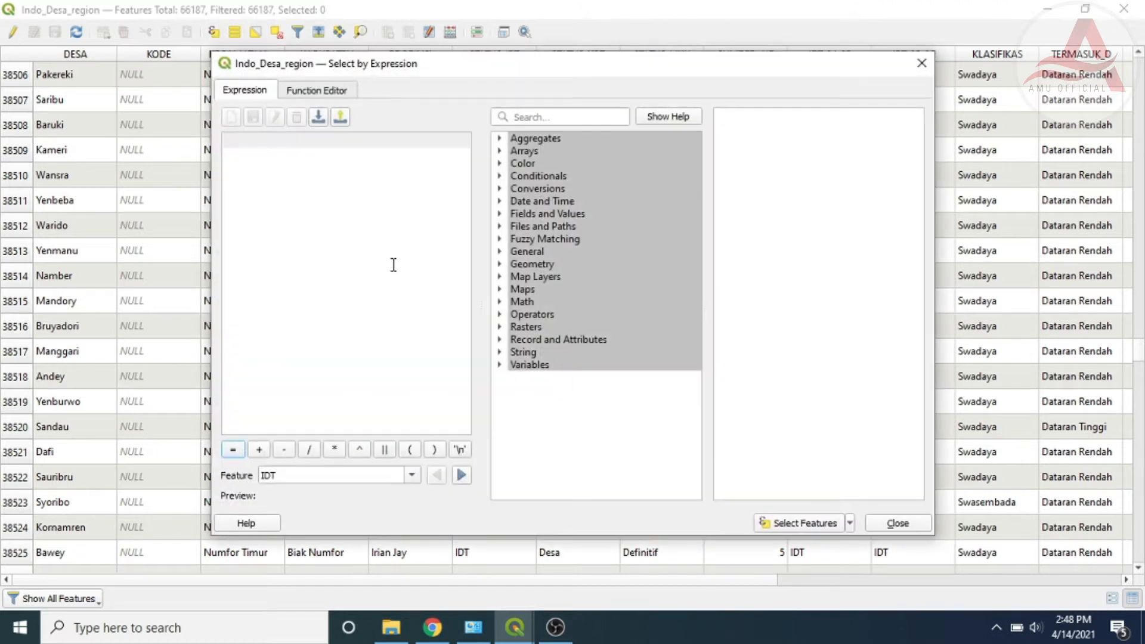
pyautogui.click(573, 118)
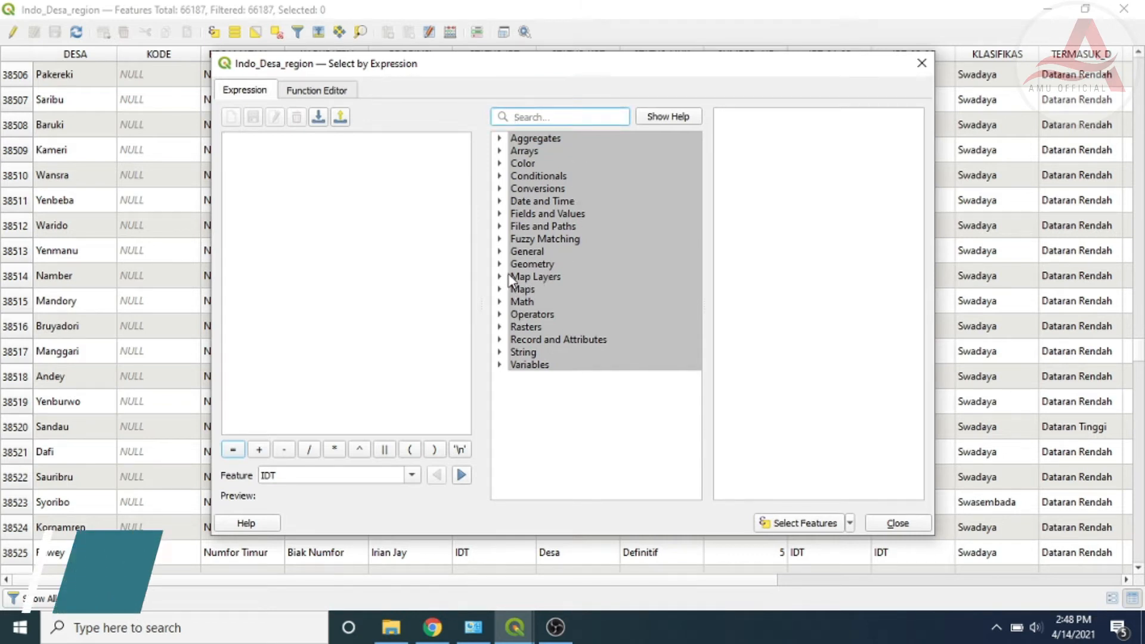
pyautogui.click(498, 317)
pyautogui.scroll(-3, 583, 374)
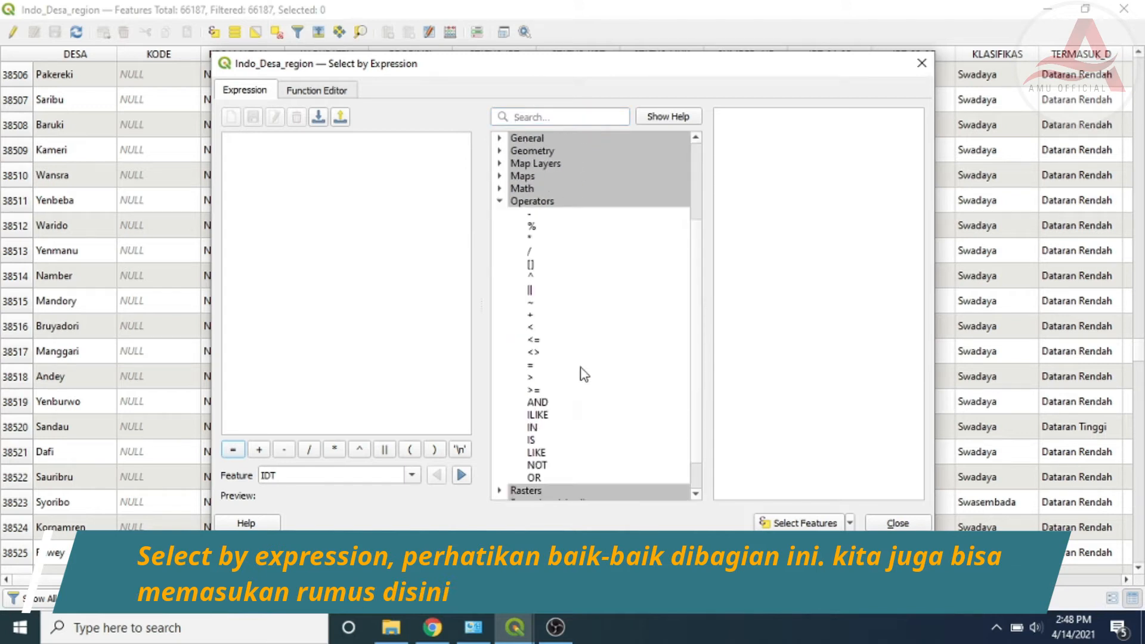
pyautogui.scroll(-1, 583, 374)
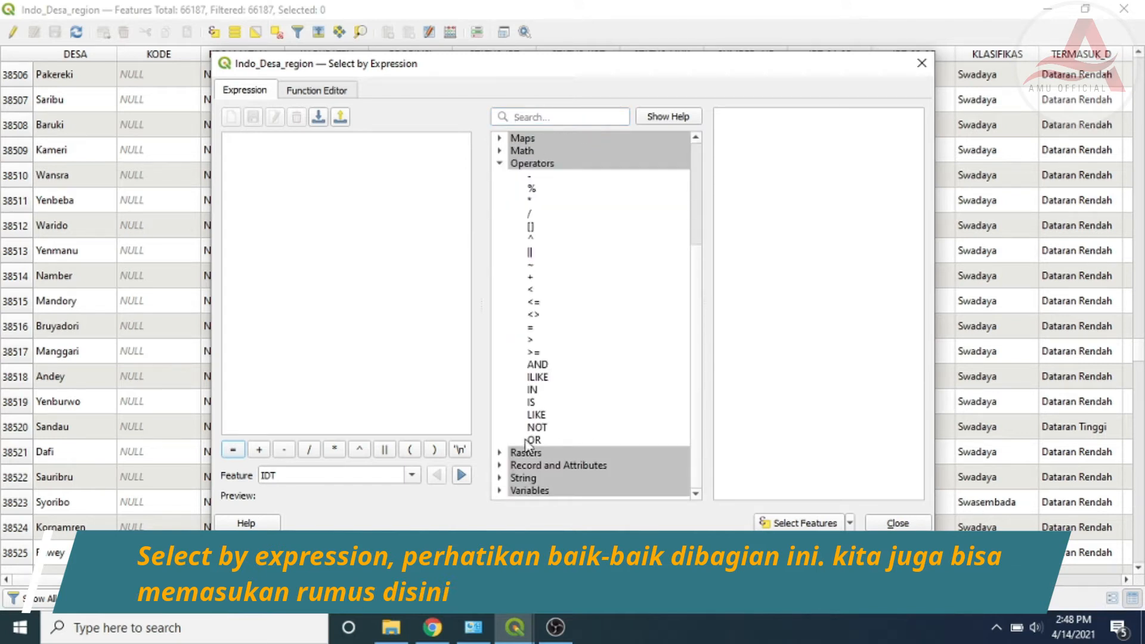
pyautogui.doubleClick(537, 402)
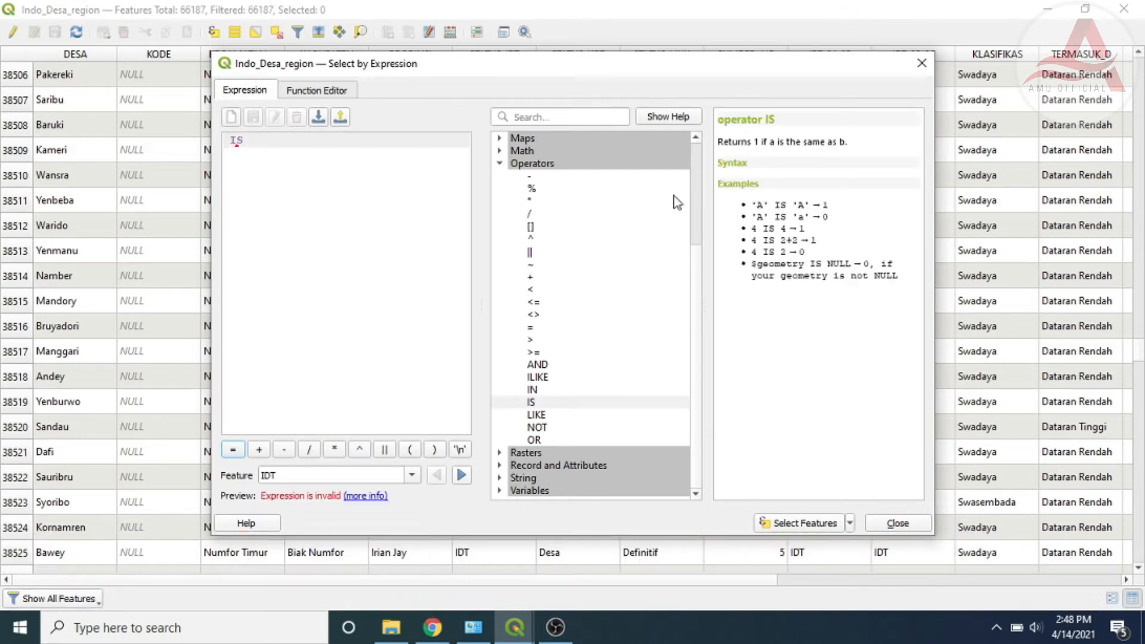
pyautogui.scroll(4, 599, 439)
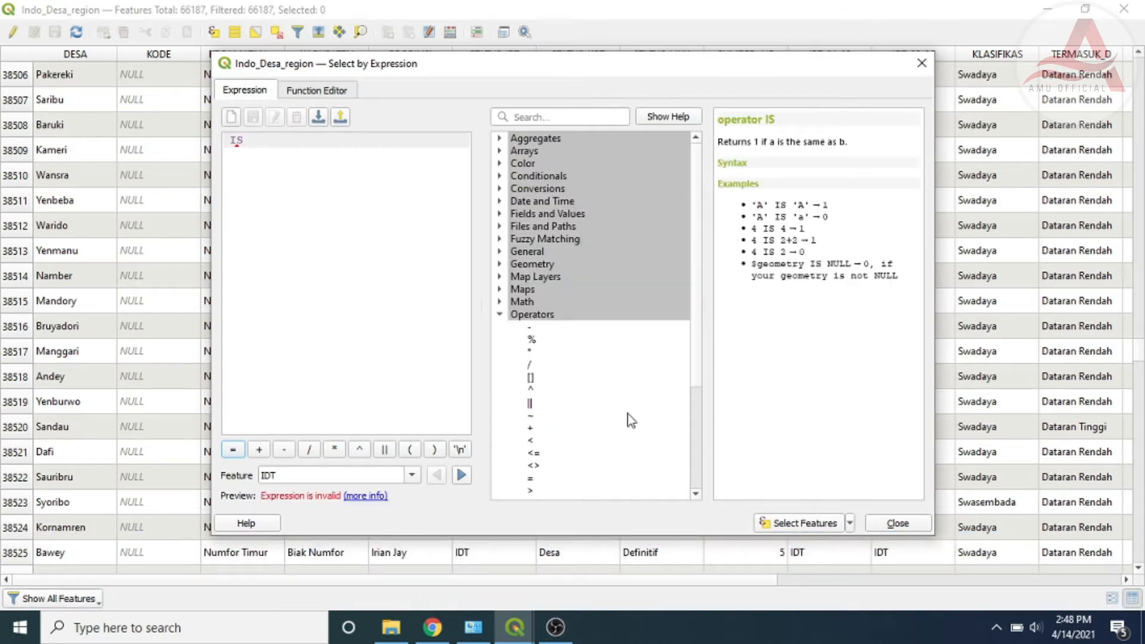
pyautogui.click(500, 315)
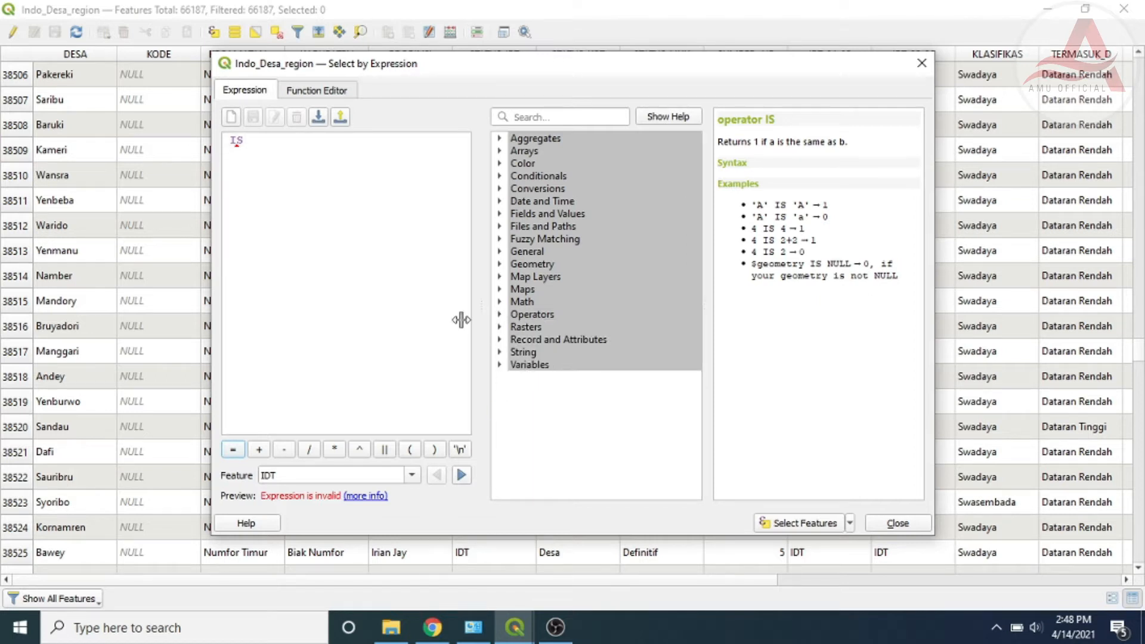
pyautogui.click(305, 171)
pyautogui.moveTo(254, 139); pyautogui.dragTo(207, 135)
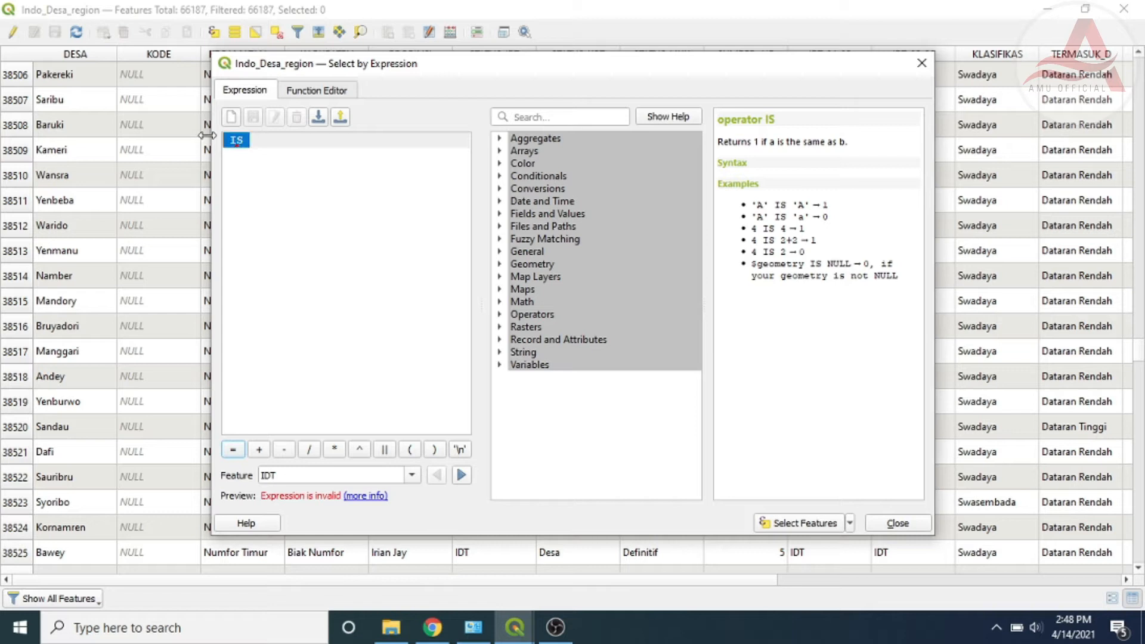
pyautogui.press('BackSpace')
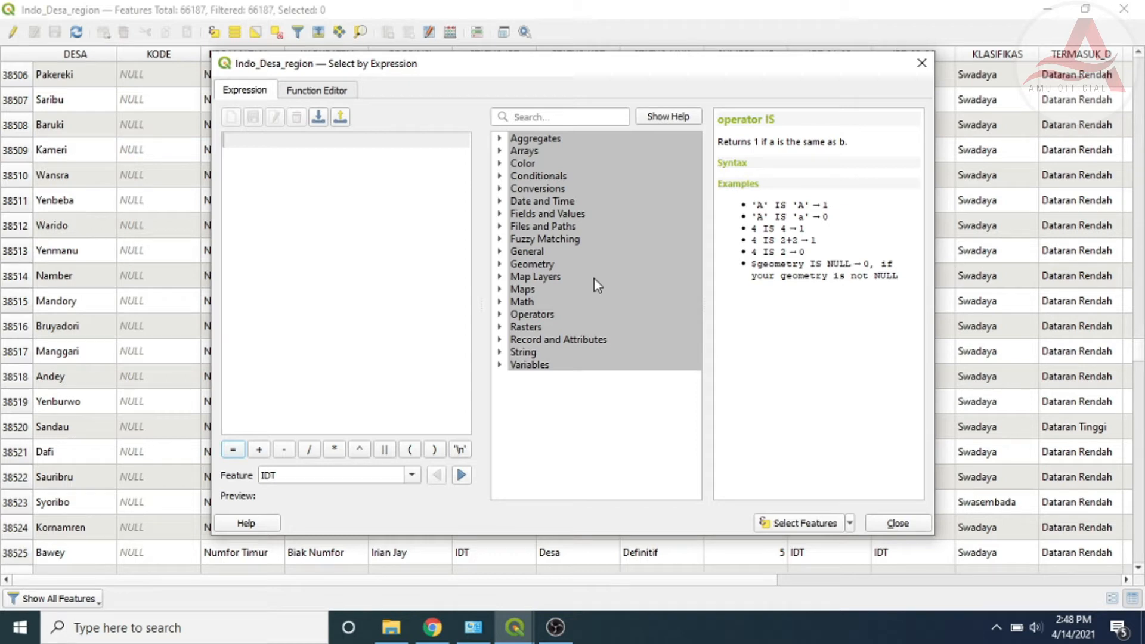
# Look through the Record and Attributes, String, Variables, Aggregates and Arrays function groups for the expression
pyautogui.click(502, 341)
pyautogui.click(502, 340)
pyautogui.click(500, 352)
pyautogui.click(500, 353)
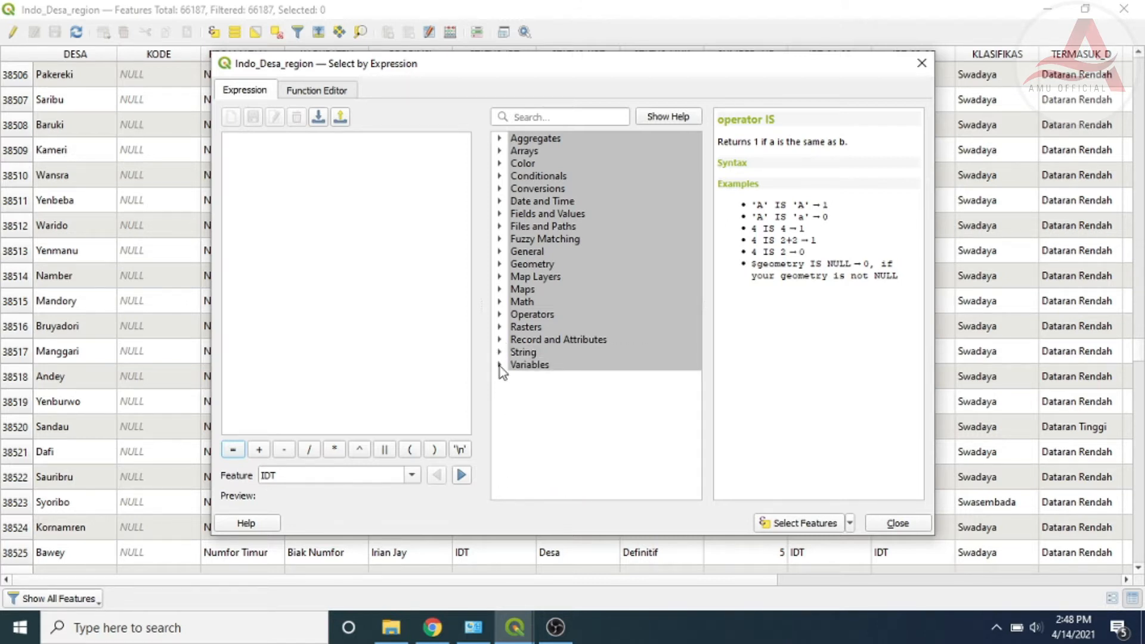
pyautogui.click(500, 365)
pyautogui.click(500, 366)
pyautogui.click(277, 145)
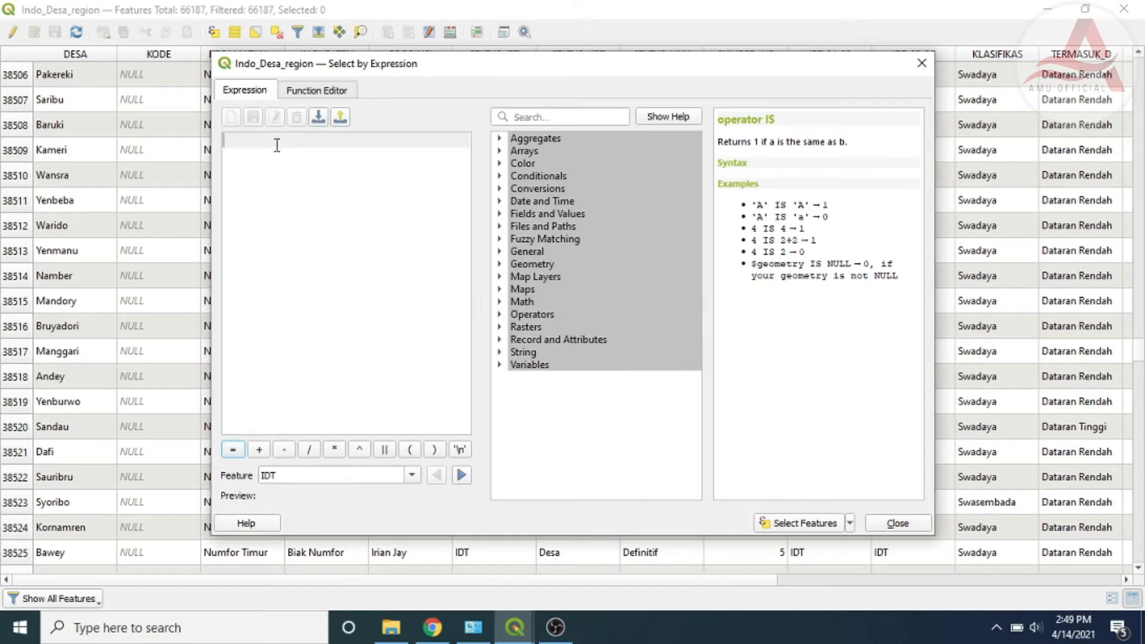
pyautogui.click(501, 139)
pyautogui.click(502, 138)
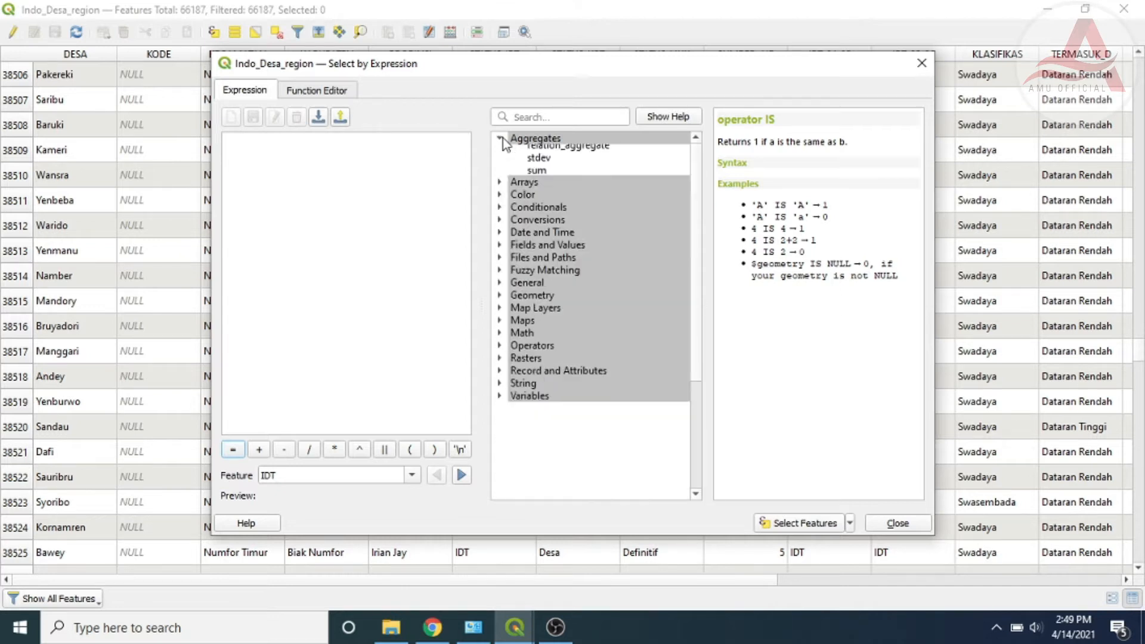
pyautogui.click(501, 151)
pyautogui.click(501, 153)
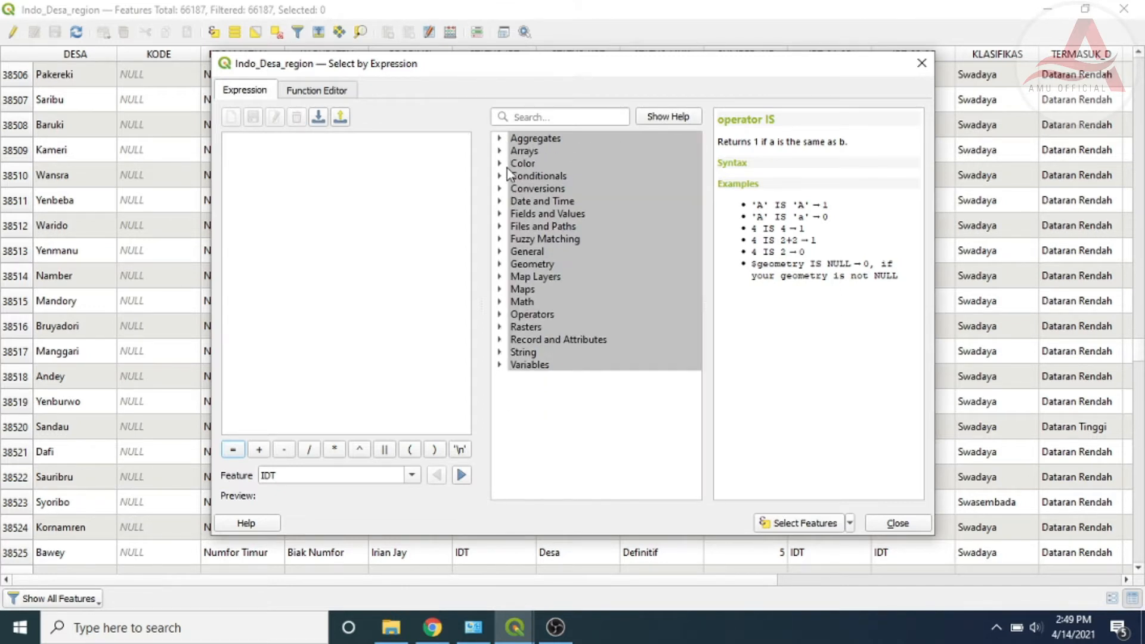
# Begin the selection expression with the KABUPATEN field followed by the IS operator
pyautogui.click(501, 214)
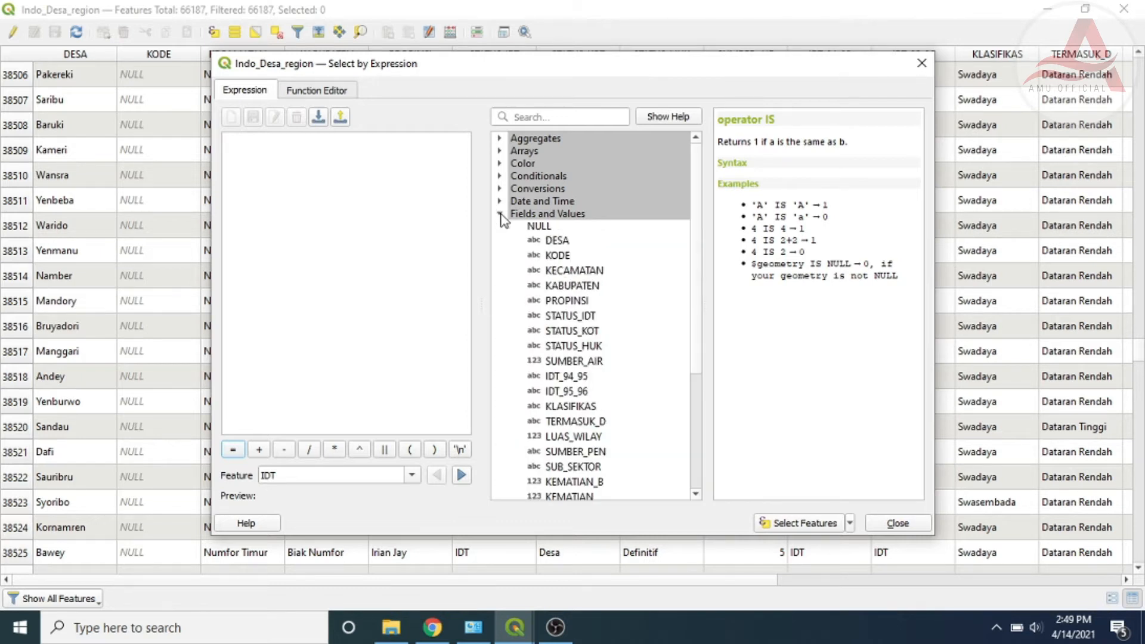
pyautogui.doubleClick(572, 286)
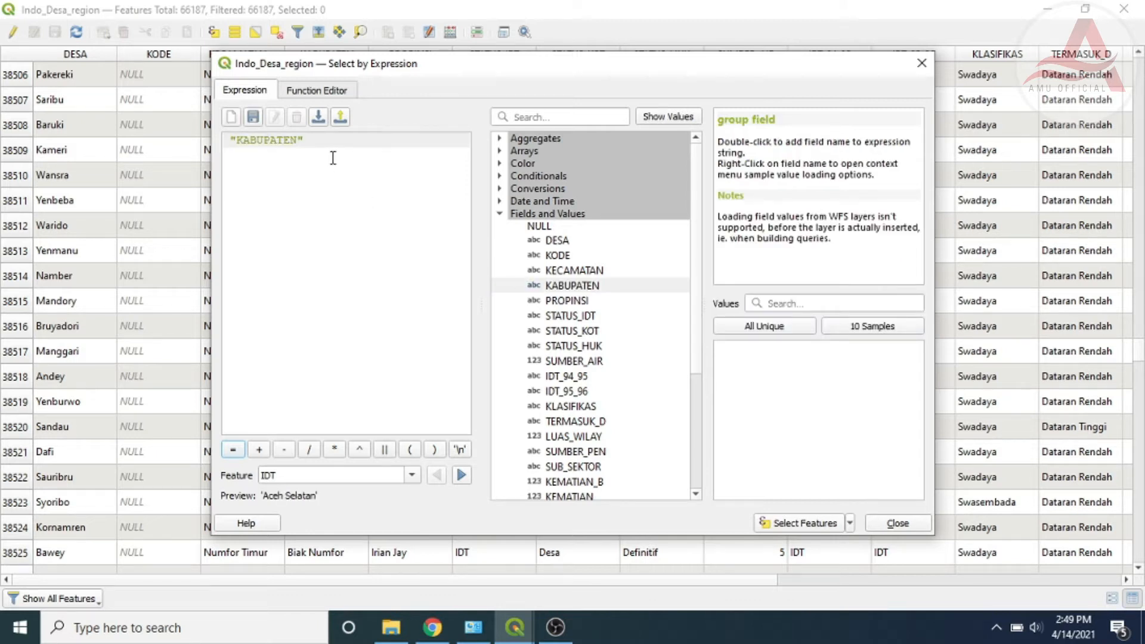
pyautogui.write('is')
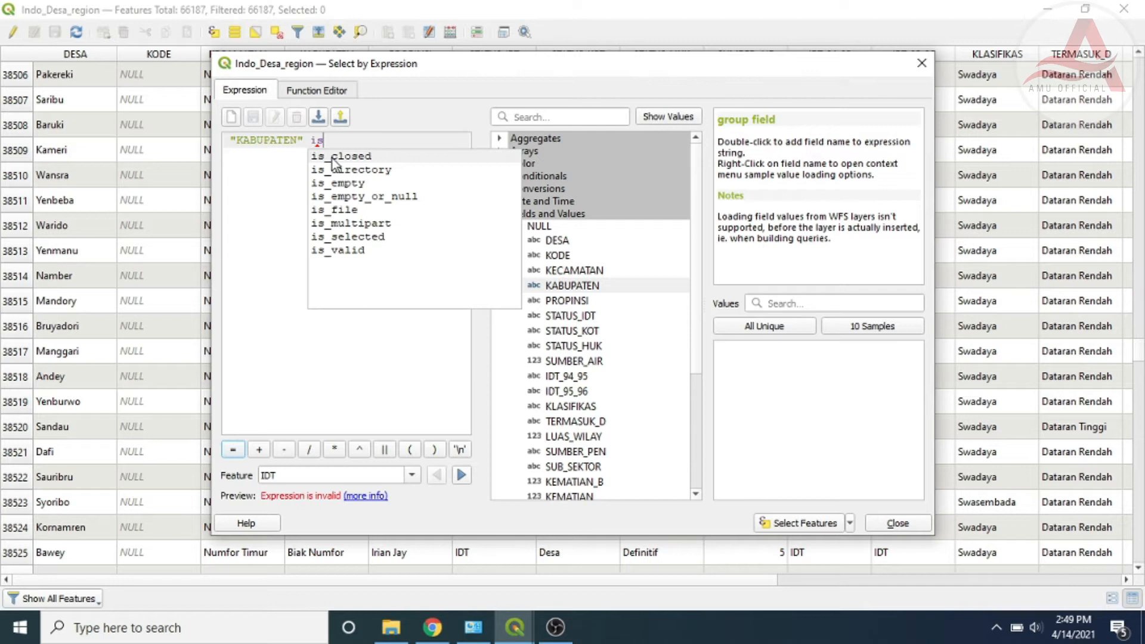
pyautogui.press('BackSpace')
pyautogui.press('BackSpace')
pyautogui.write('IS')
# Complete the expression with 'Subang', found by searching SUBANG among all unique KABUPATEN values, and select the matching features
pyautogui.click(810, 304)
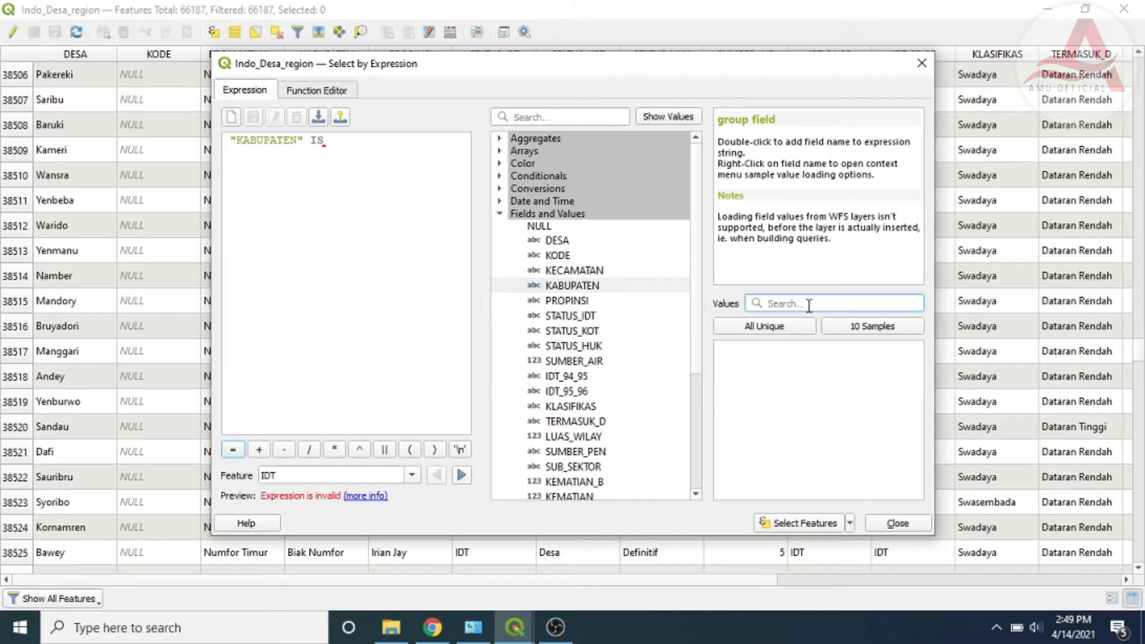
pyautogui.write('SU')
pyautogui.click(764, 331)
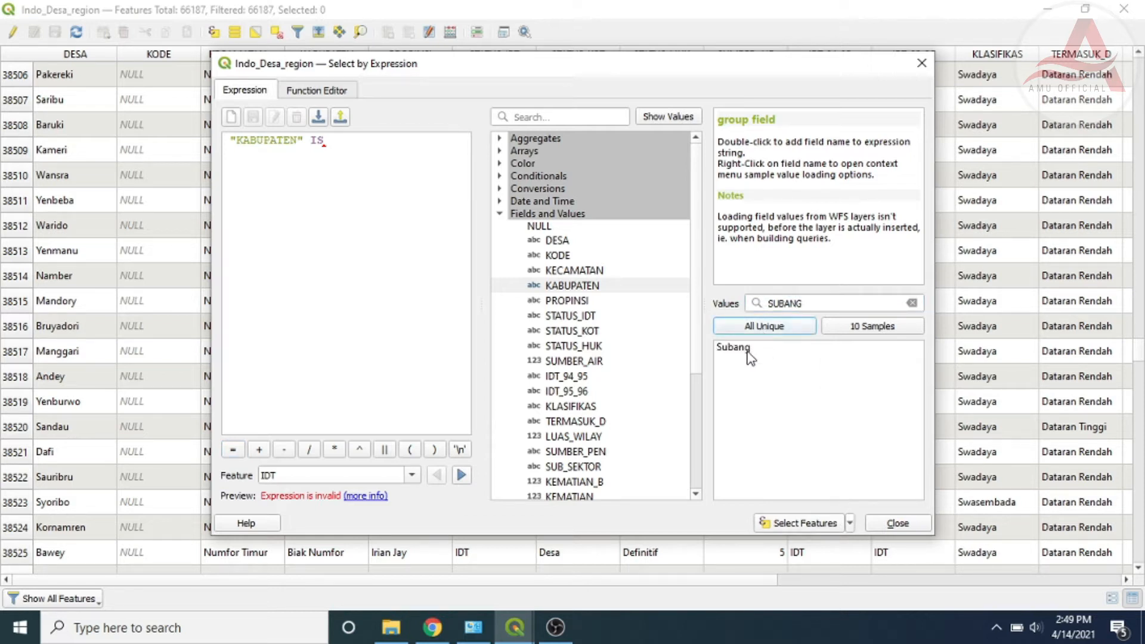
pyautogui.click(749, 353)
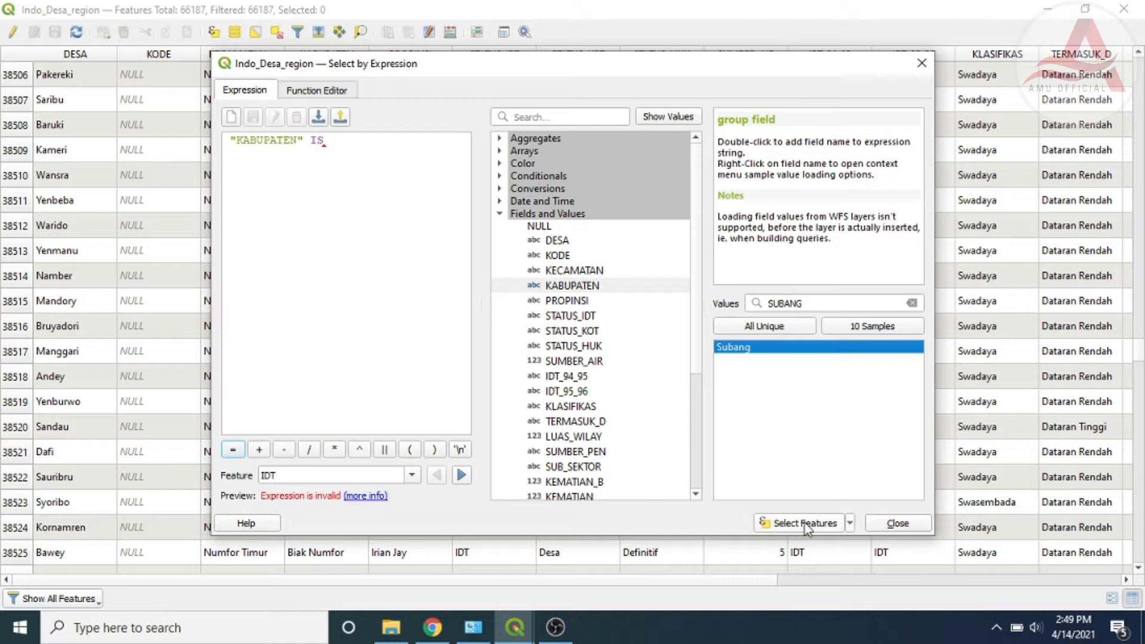
pyautogui.click(851, 524)
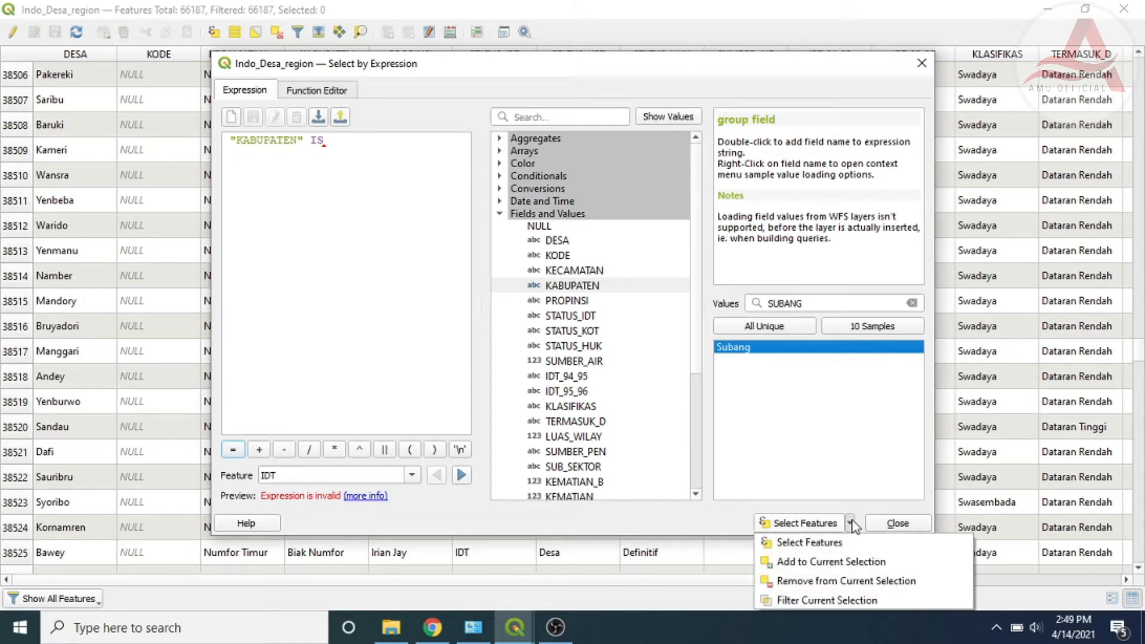
pyautogui.click(811, 525)
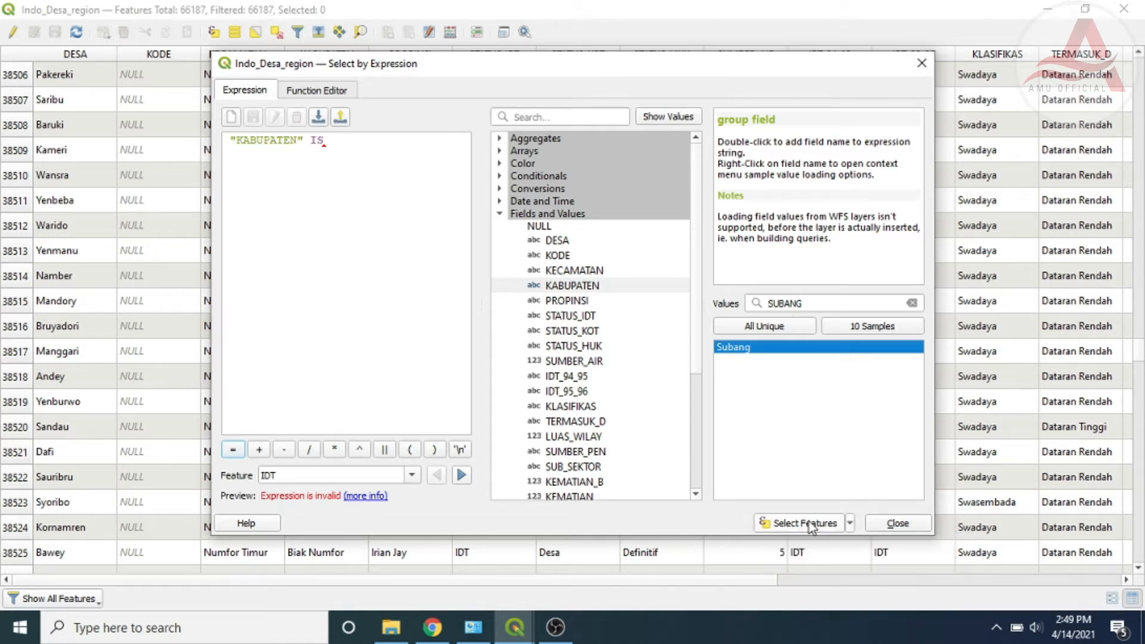
pyautogui.doubleClick(767, 349)
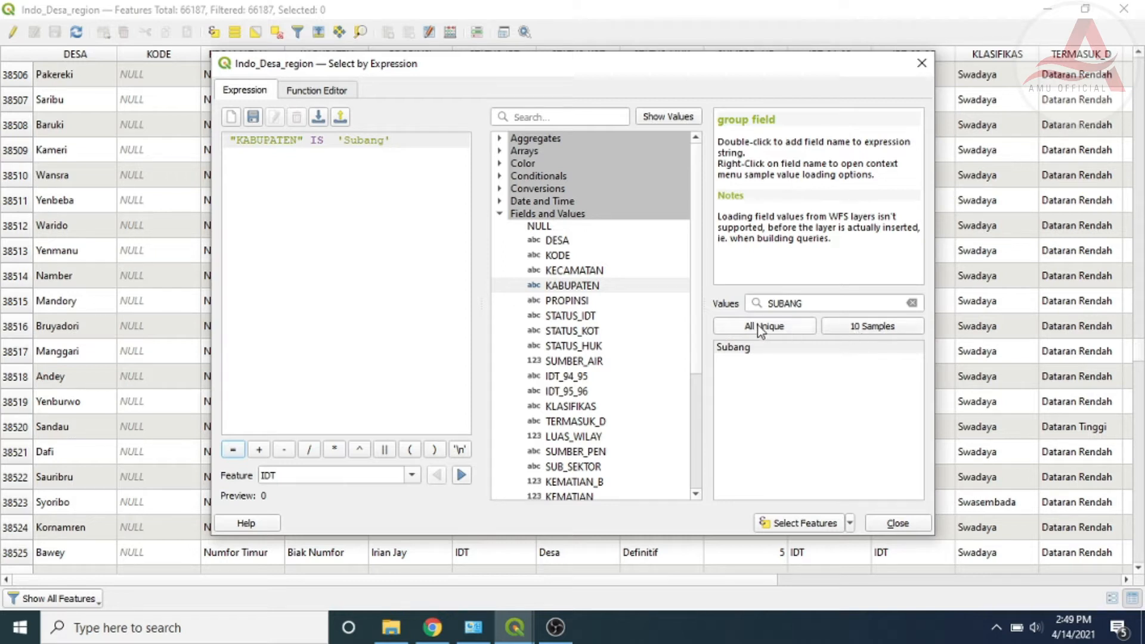
pyautogui.click(813, 525)
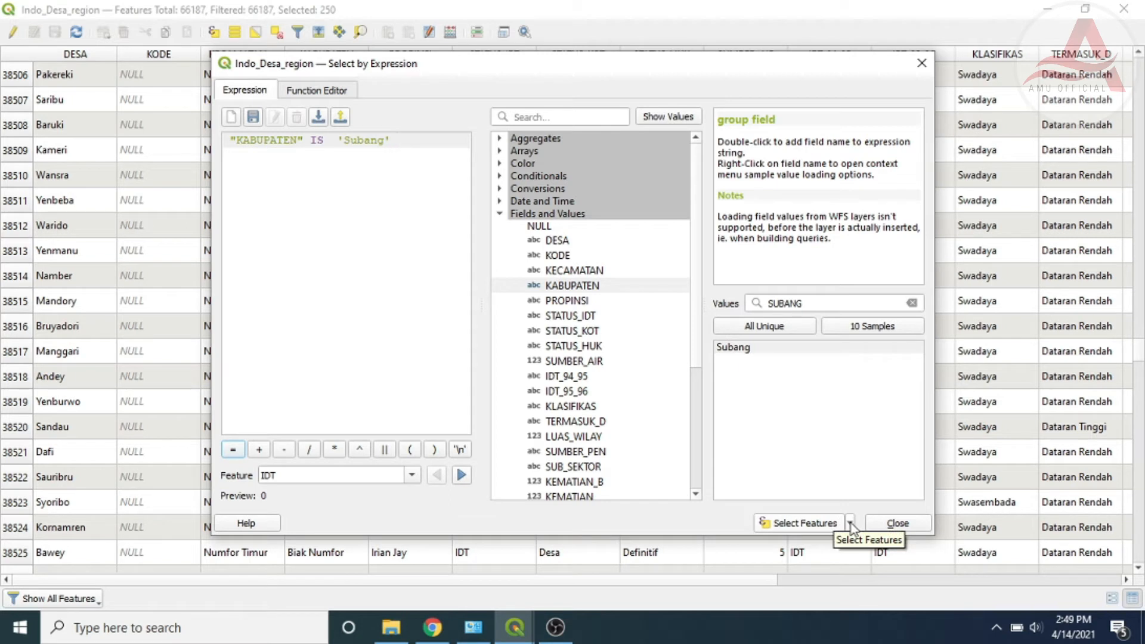
pyautogui.click(850, 524)
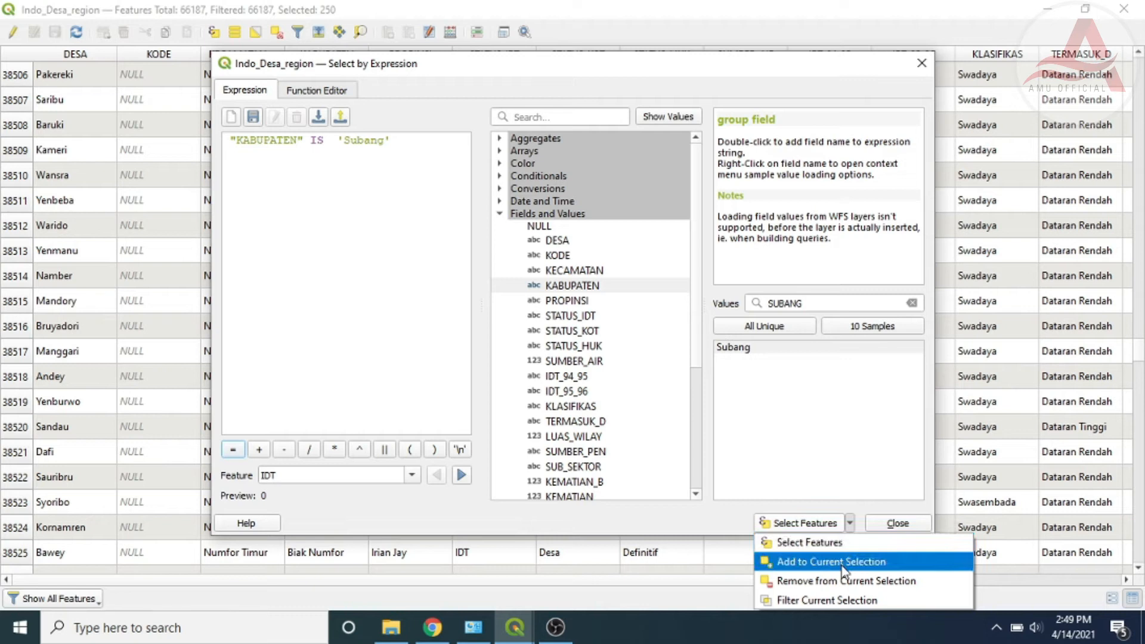
# Close Select by Expression, limit the attribute table to the selected features, and look through the listed Subang villages
pyautogui.click(819, 567)
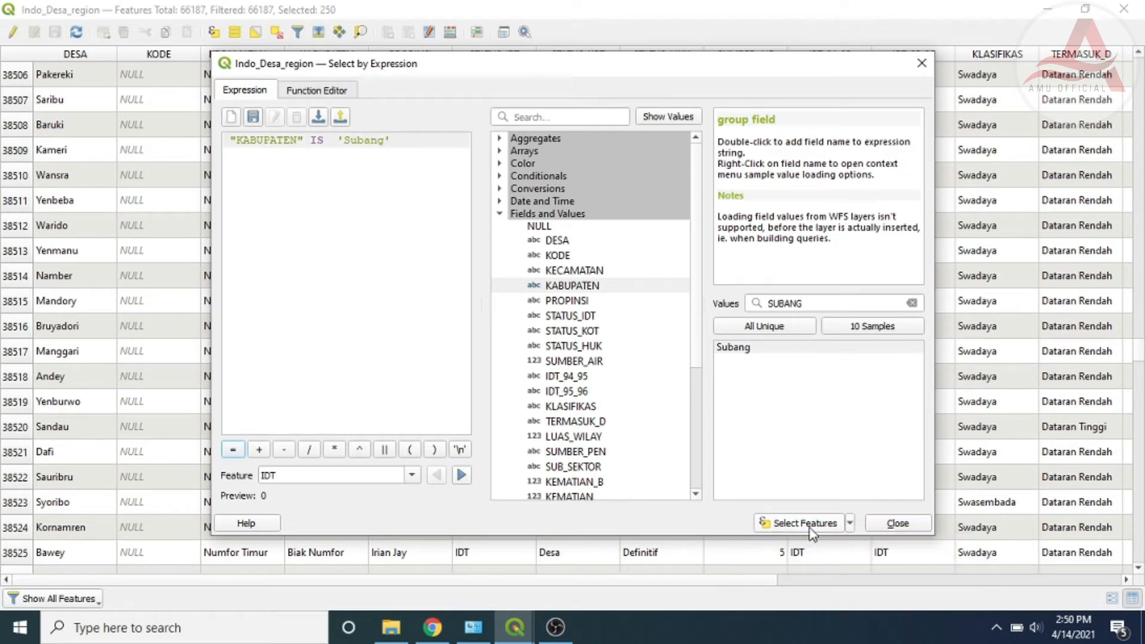
pyautogui.click(901, 524)
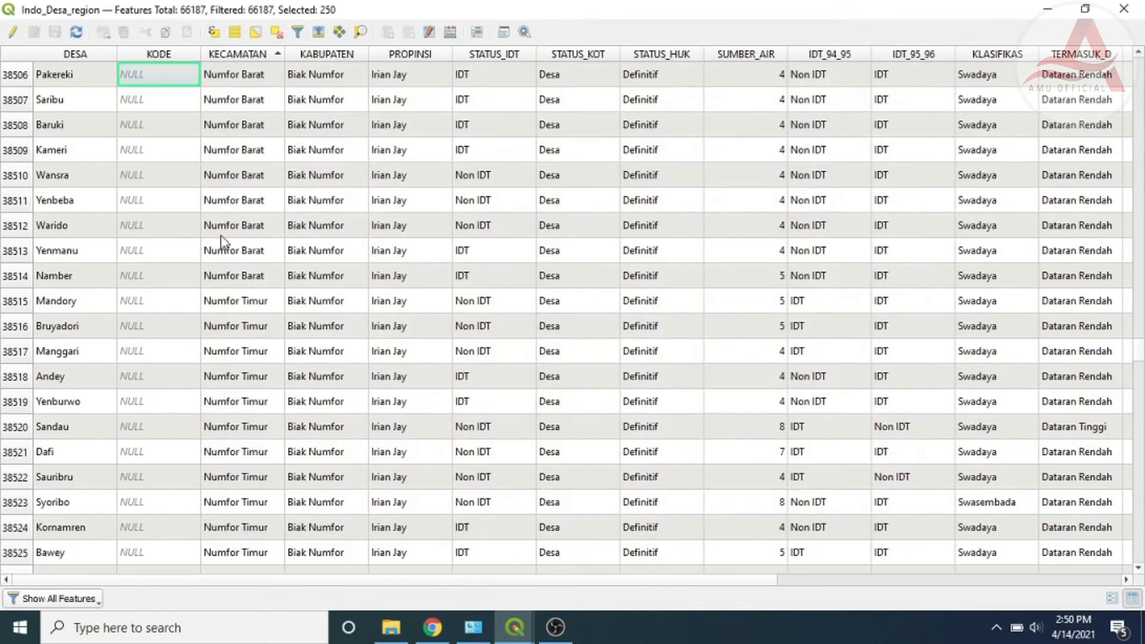
pyautogui.scroll(10, 316, 256)
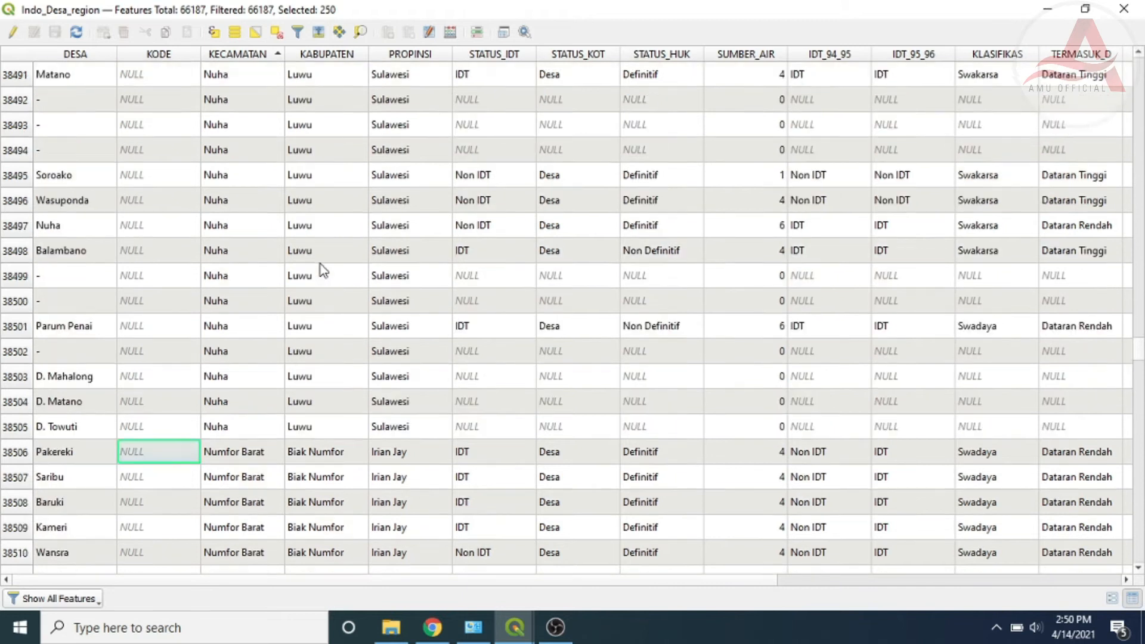
pyautogui.scroll(10, 320, 270)
pyautogui.scroll(-3, 289, 324)
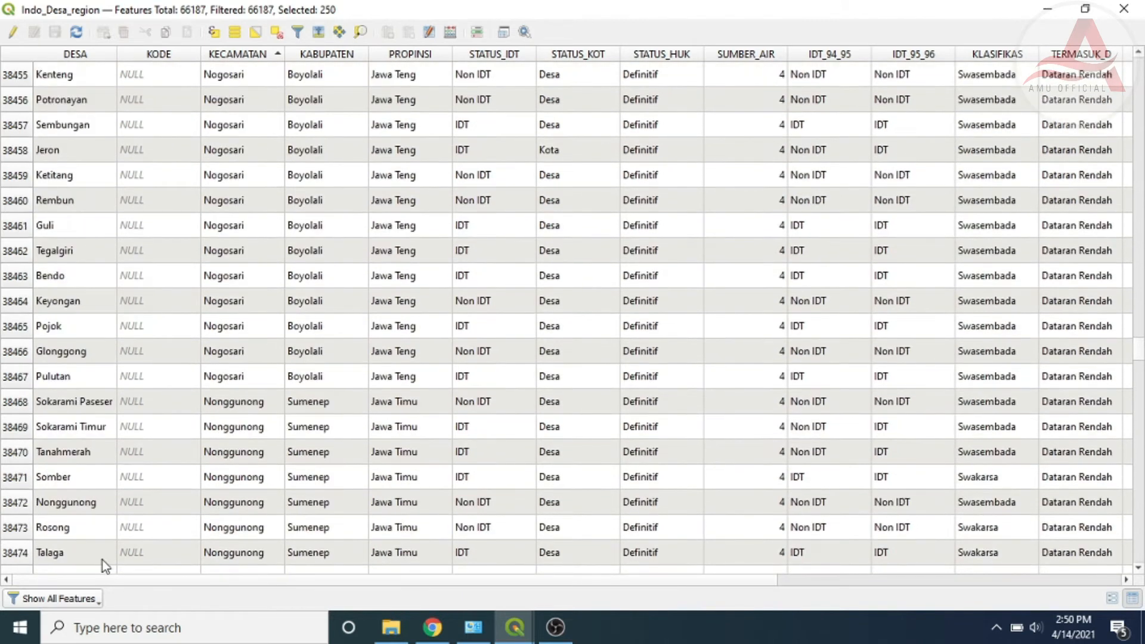
pyautogui.click(87, 593)
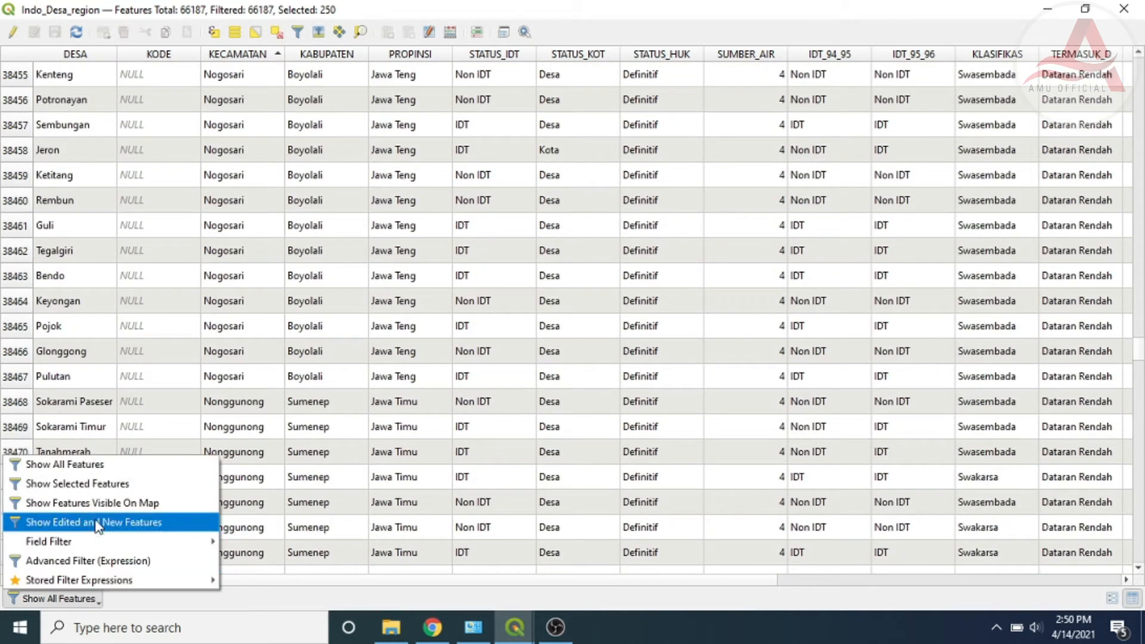
pyautogui.click(99, 488)
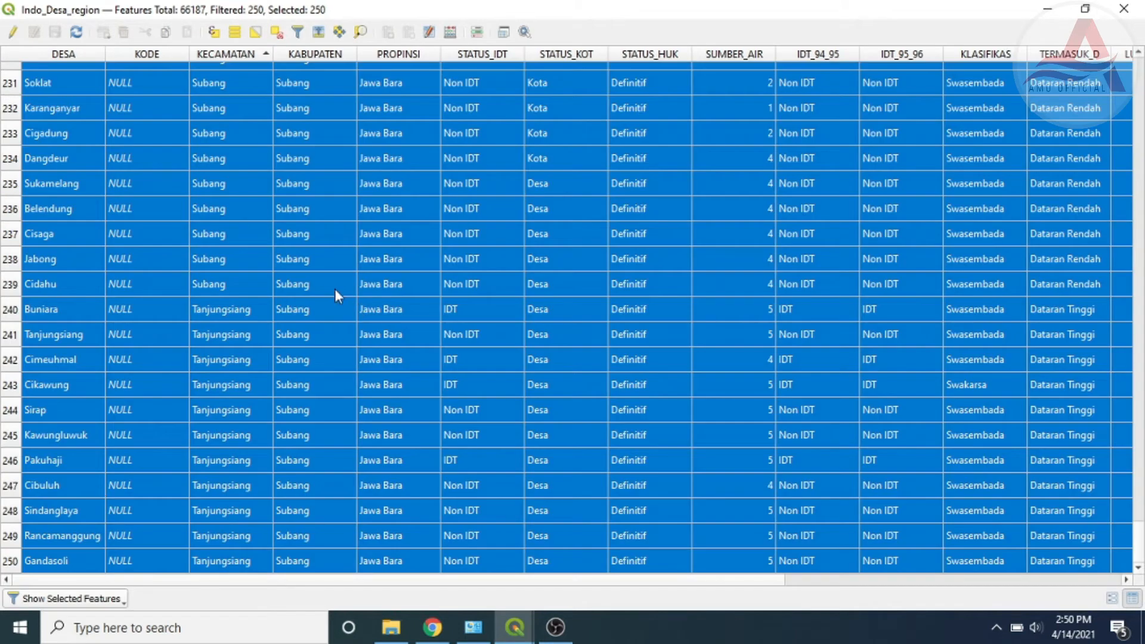
pyautogui.scroll(20, 333, 303)
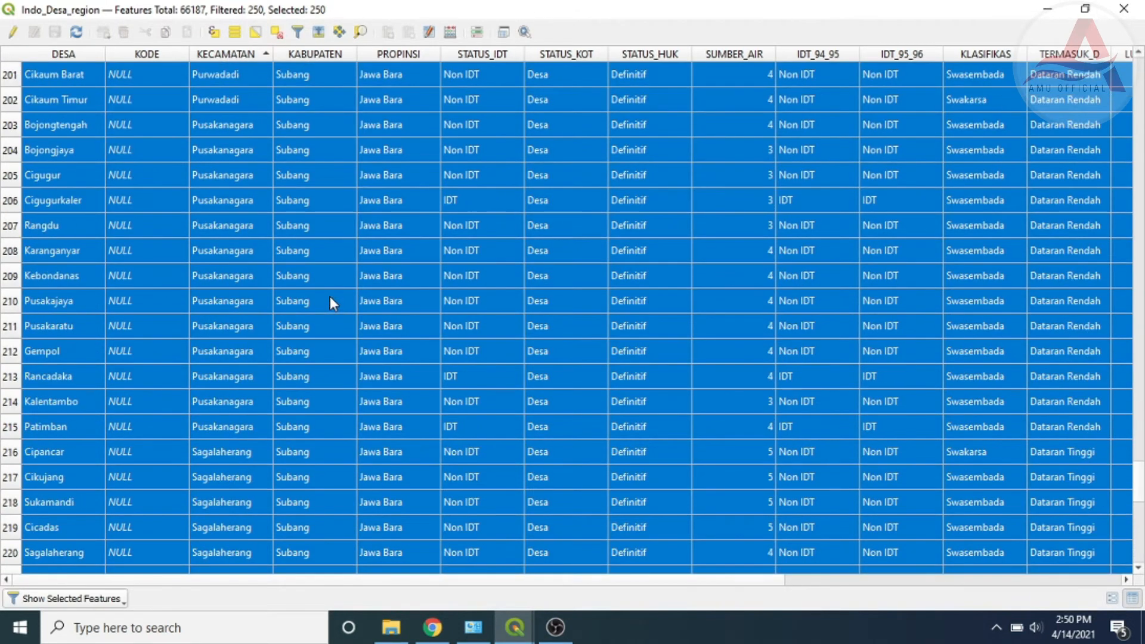
pyautogui.scroll(20, 332, 303)
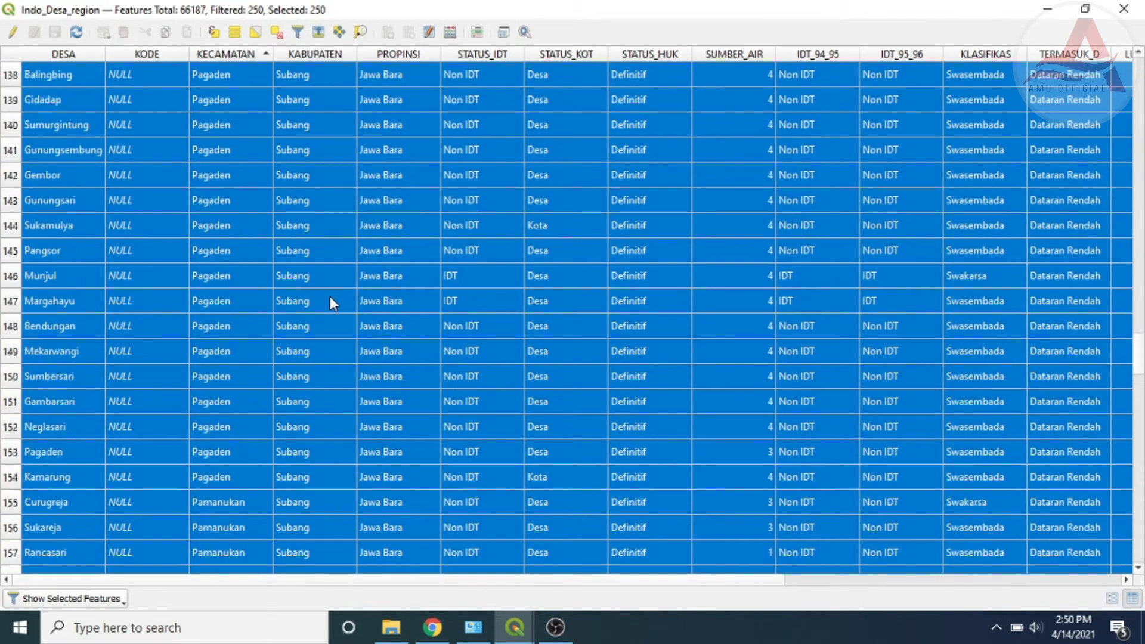
pyautogui.scroll(20, 330, 295)
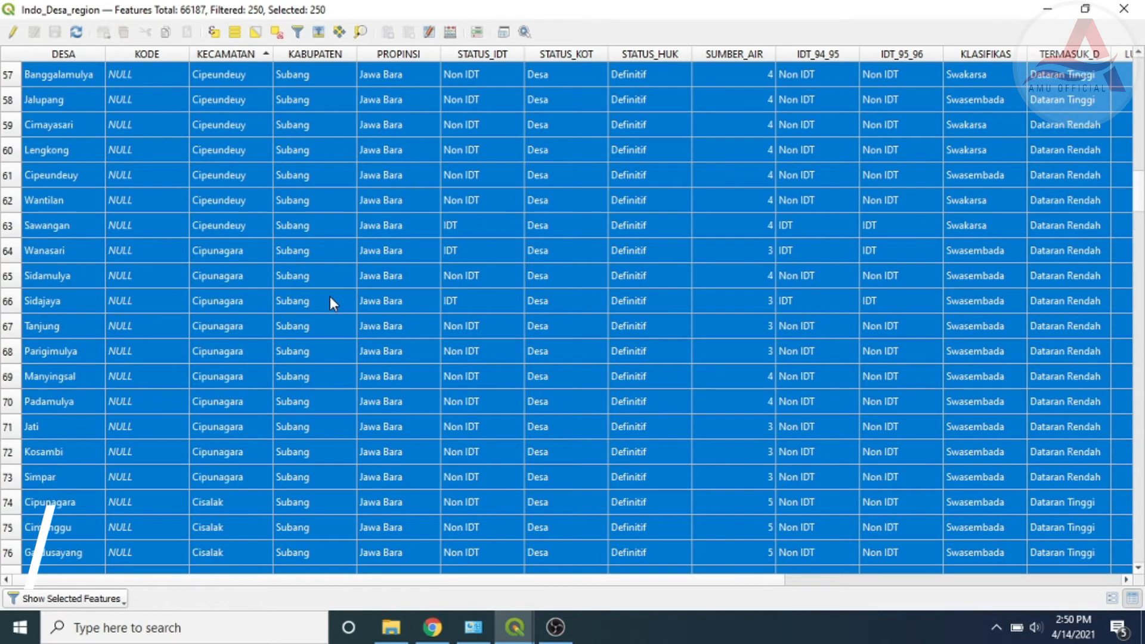
pyautogui.scroll(8, 263, 254)
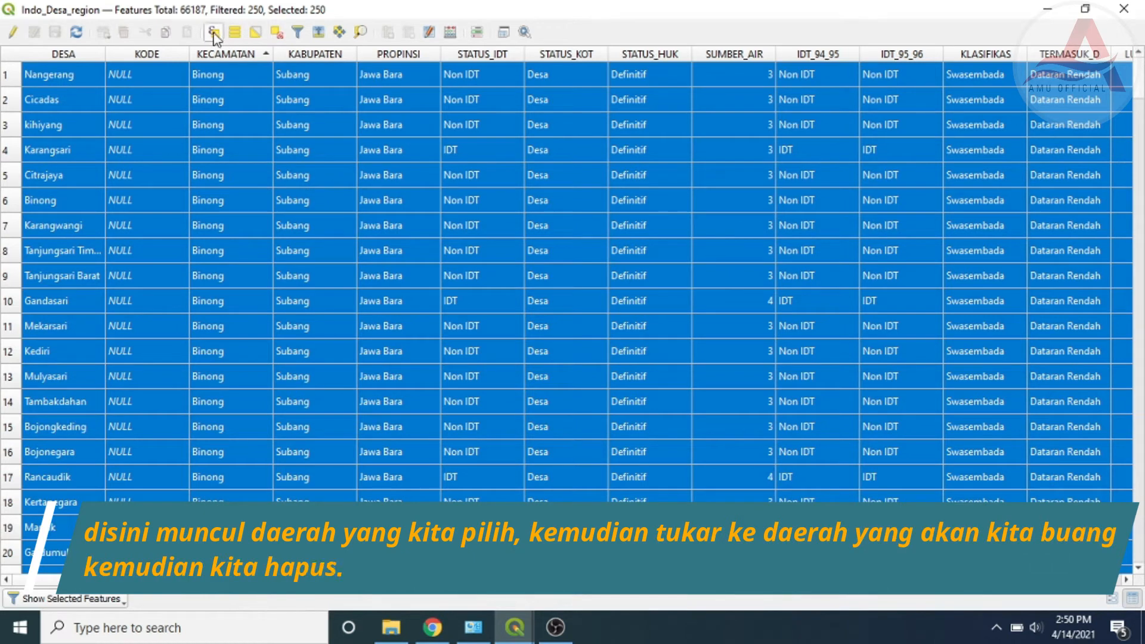
# Invert the selection so all villages outside Subang are selected, and look through their records
pyautogui.click(258, 36)
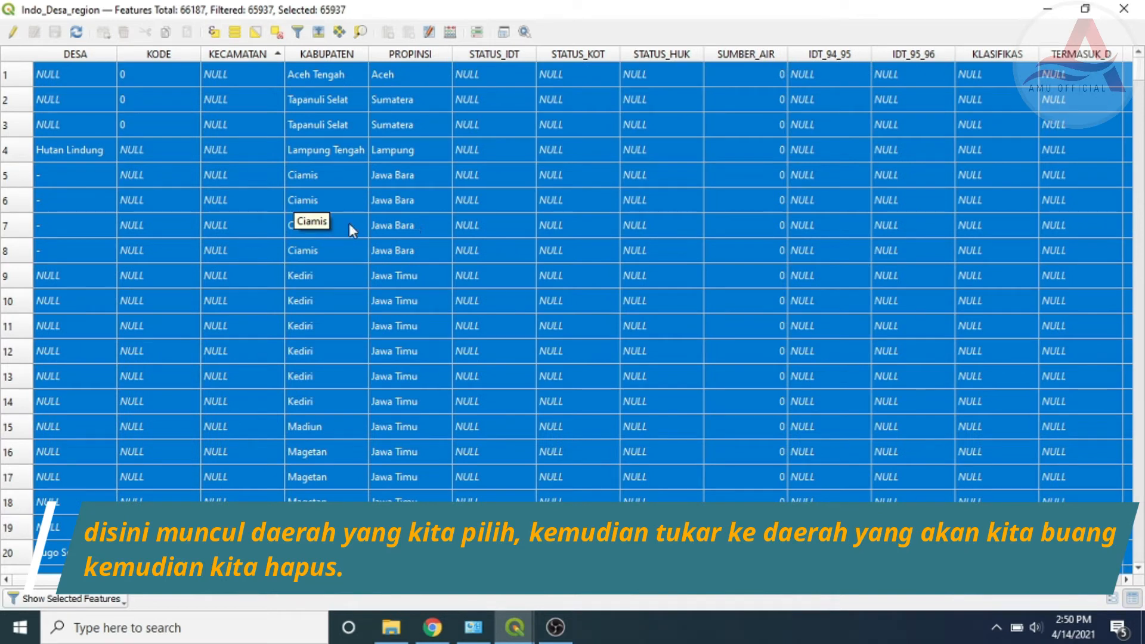
pyautogui.scroll(-3, 417, 239)
pyautogui.scroll(3, 417, 238)
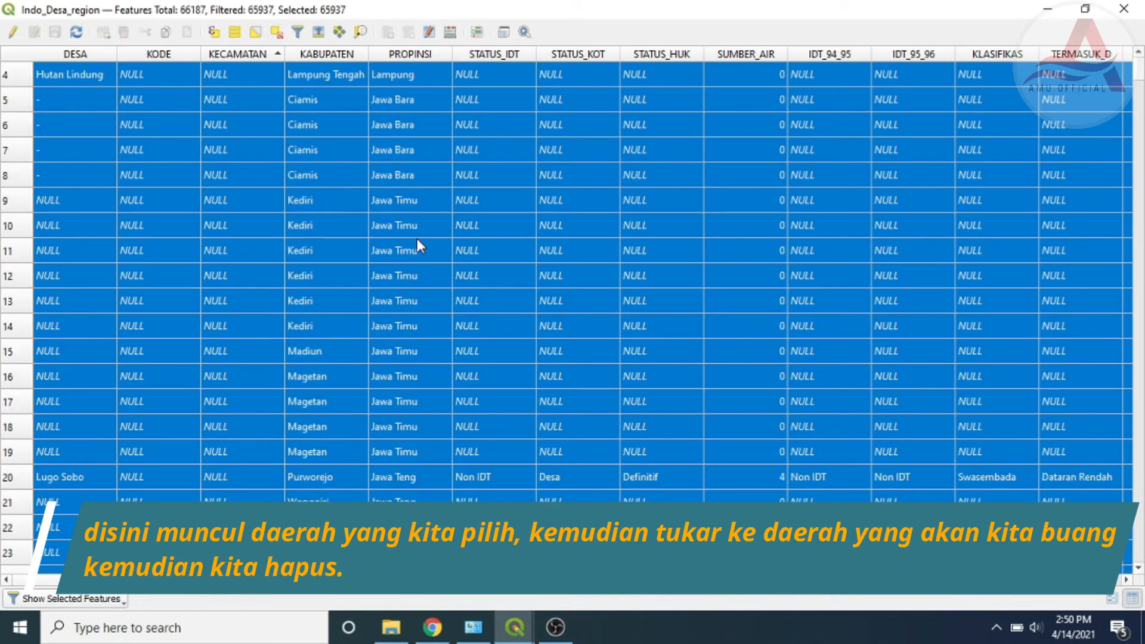
pyautogui.scroll(-20, 419, 241)
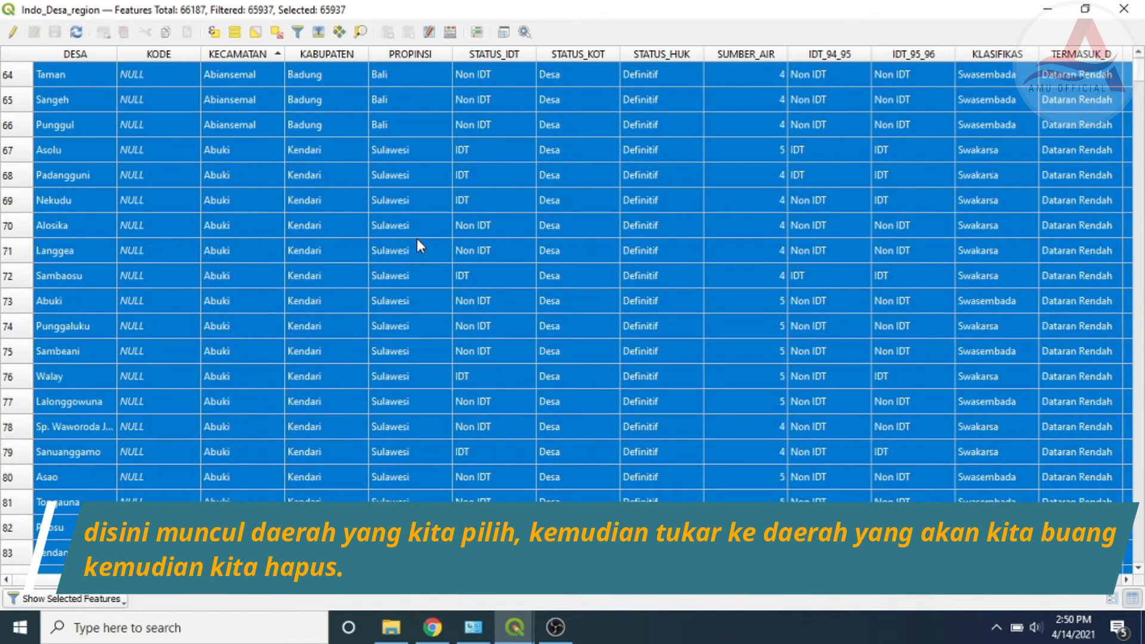
pyautogui.scroll(-5, 417, 238)
pyautogui.scroll(4, 417, 239)
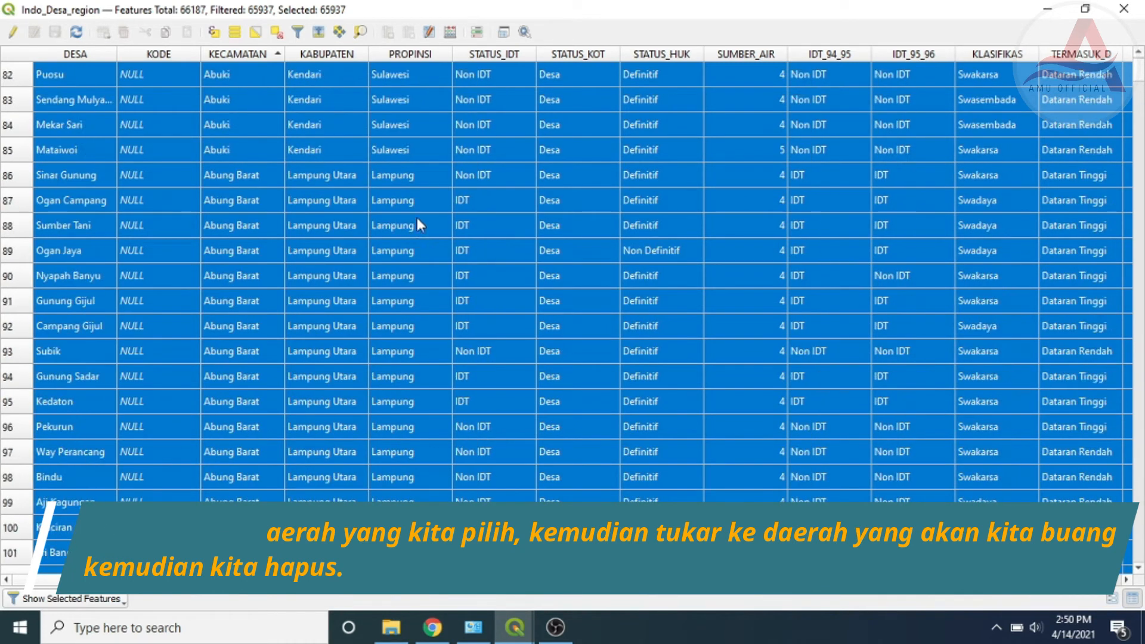
pyautogui.scroll(20, 305, 171)
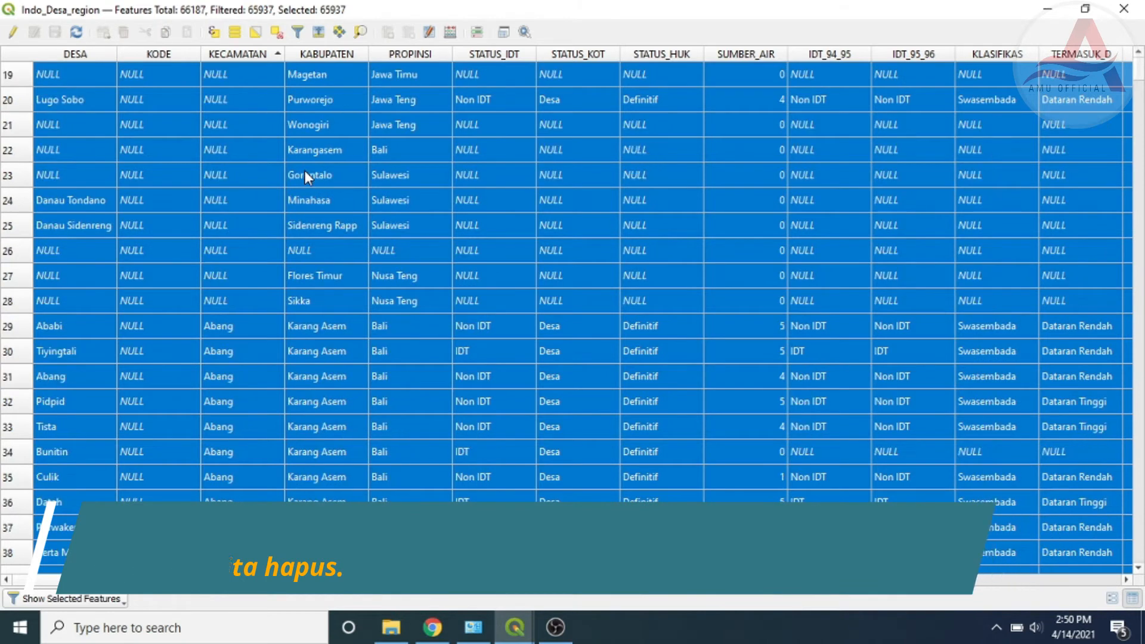
# Put the layer in edit mode, delete the selected non-Subang features, and save the layer edits
pyautogui.click(12, 32)
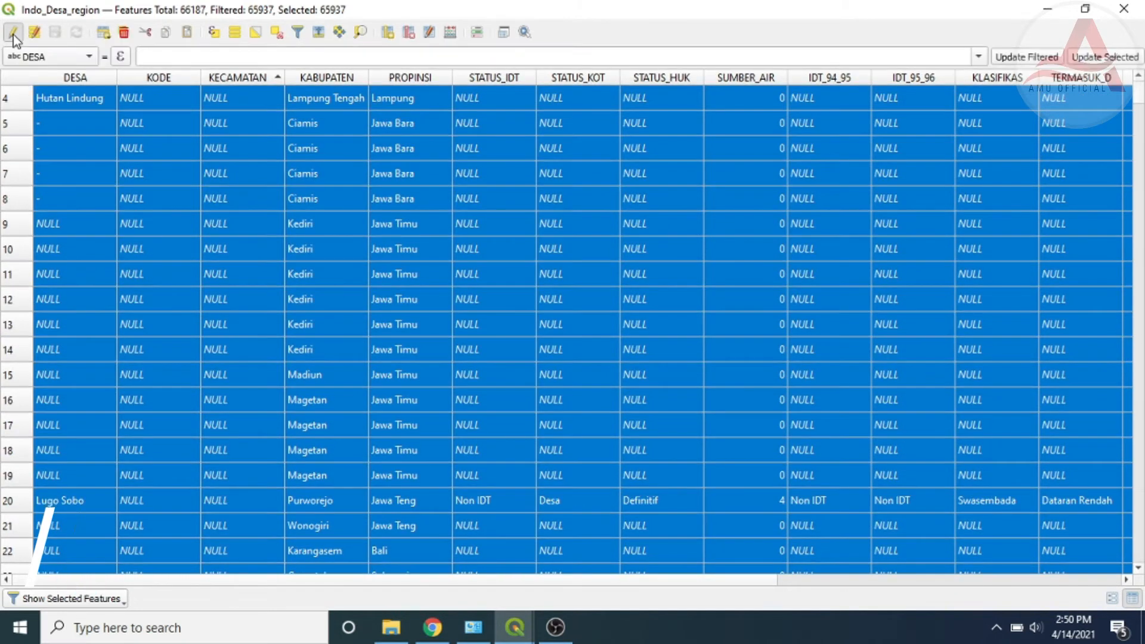
pyautogui.scroll(-4, 363, 264)
pyautogui.scroll(5, 363, 265)
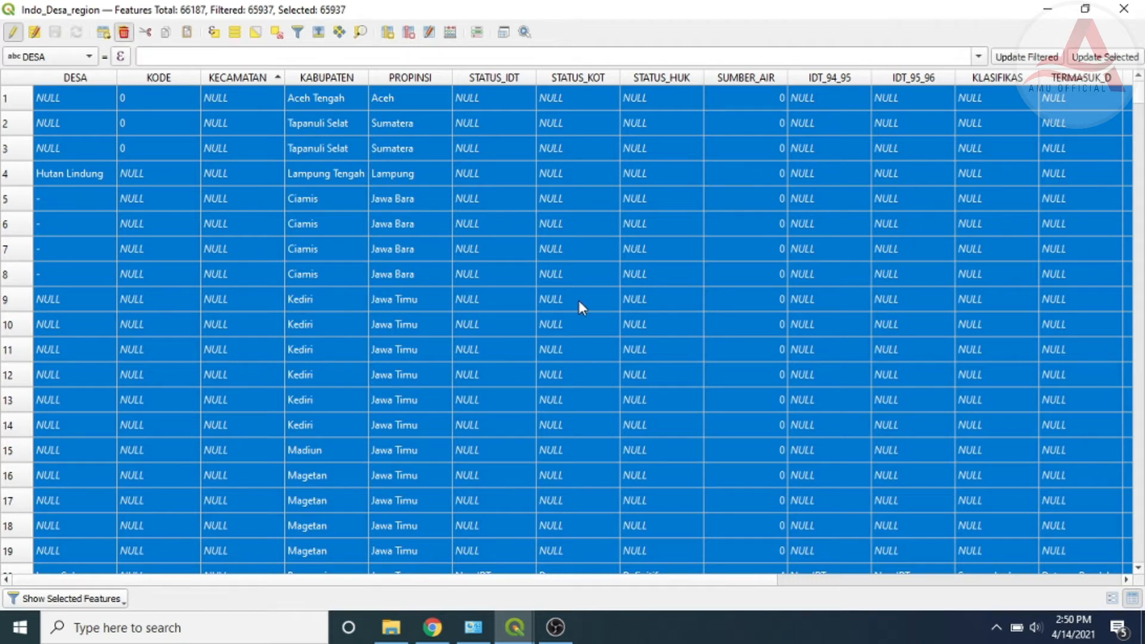
pyautogui.press('Delete')
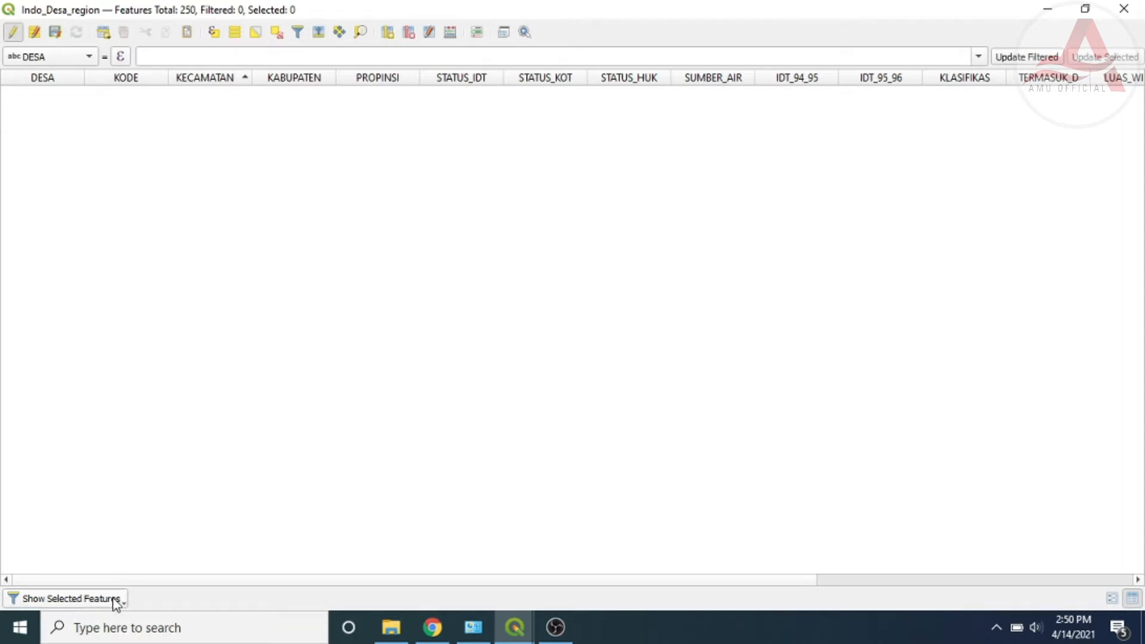
pyautogui.click(54, 34)
# Set the attribute table to show all features and look through the remaining Subang records
pyautogui.click(116, 599)
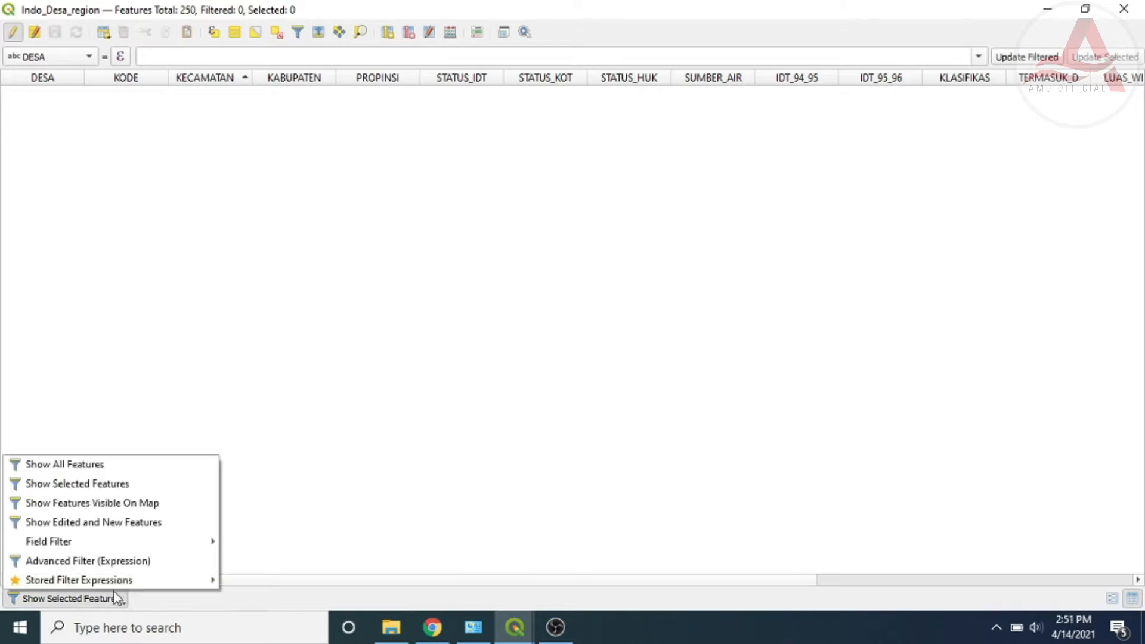
pyautogui.click(89, 465)
pyautogui.scroll(-20, 371, 341)
pyautogui.scroll(-13, 371, 347)
pyautogui.moveTo(1140, 337); pyautogui.dragTo(1142, 99)
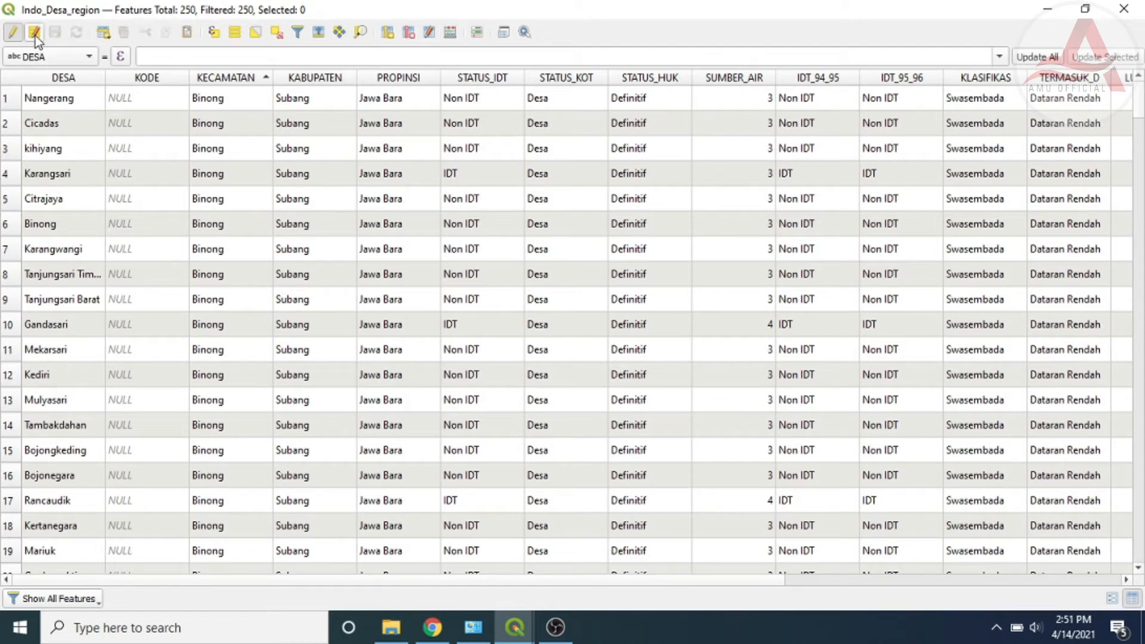
pyautogui.click(167, 56)
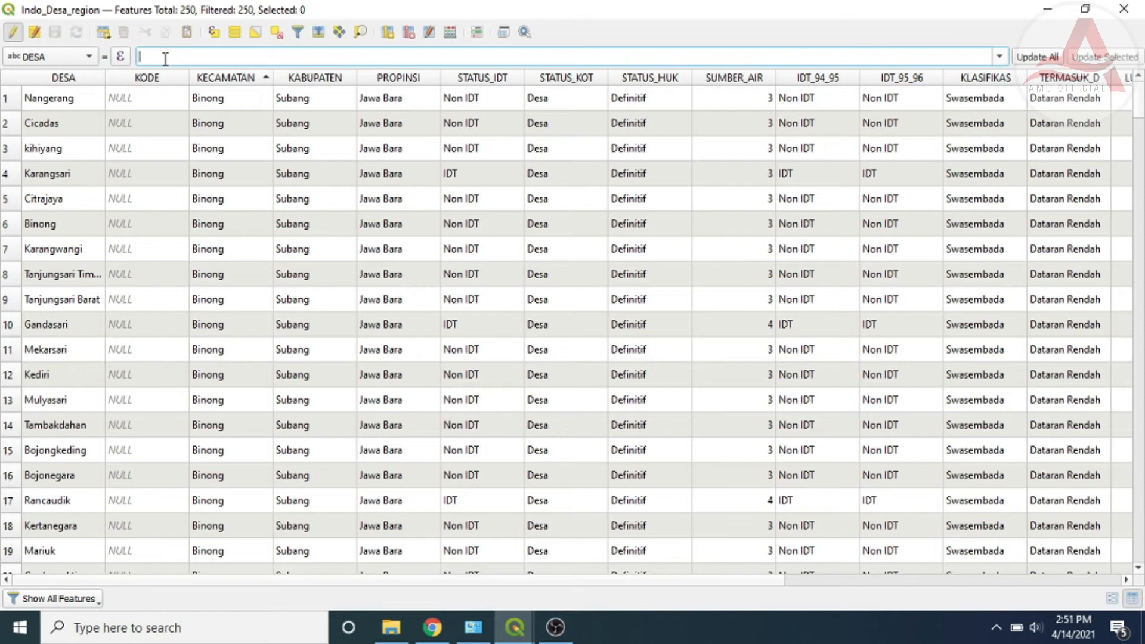
# Close the attribute table and examine the remaining Subang village polygons up close on the map
pyautogui.click(1133, 7)
pyautogui.scroll(3, 486, 442)
pyautogui.moveTo(541, 438); pyautogui.dragTo(639, 435)
pyautogui.scroll(2, 640, 435)
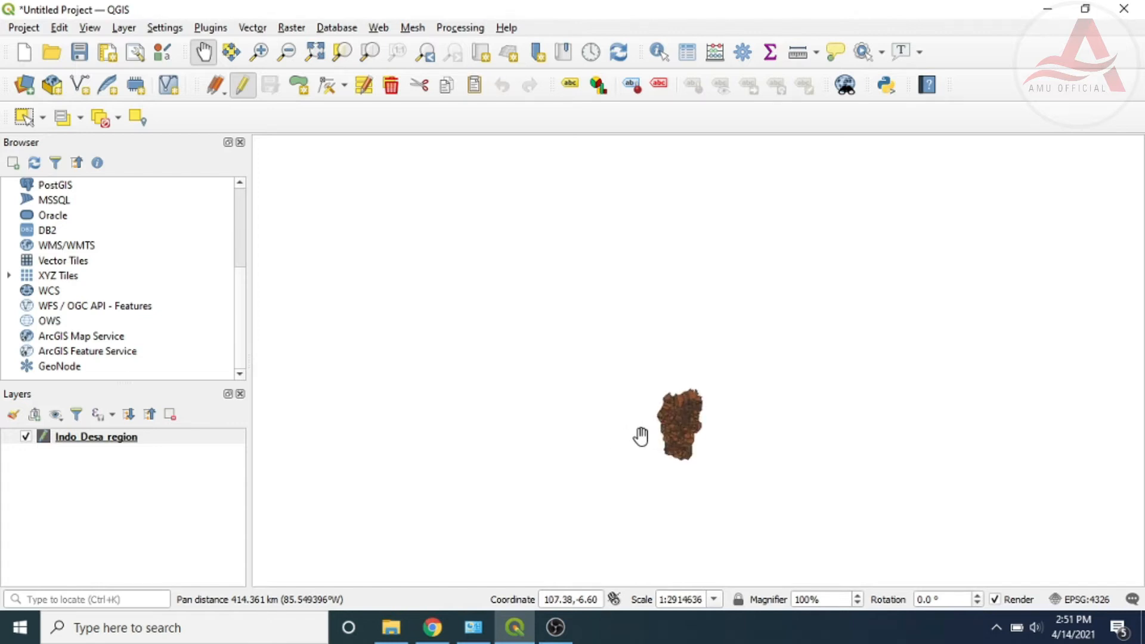
pyautogui.scroll(2, 641, 436)
pyautogui.moveTo(718, 435); pyautogui.dragTo(604, 431)
pyautogui.scroll(2, 618, 421)
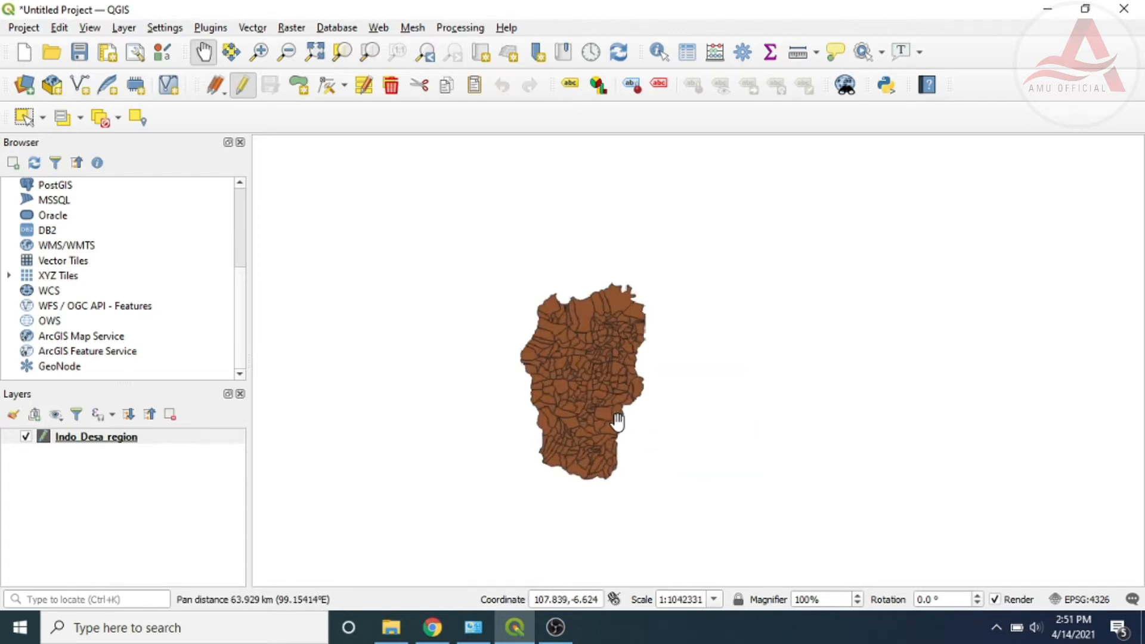
pyautogui.scroll(2, 618, 421)
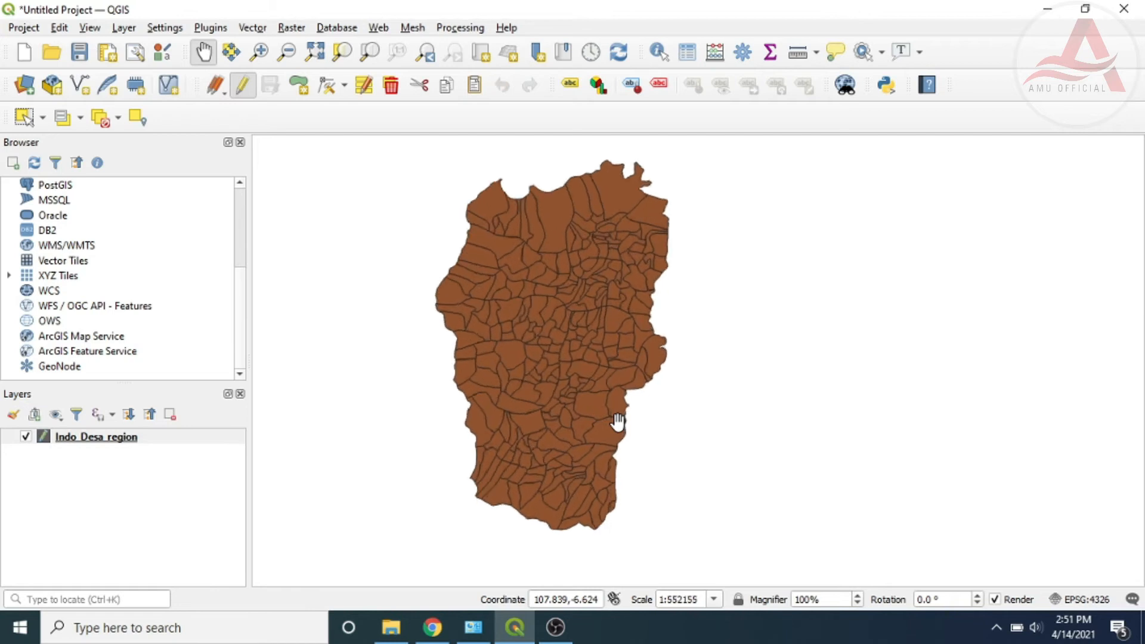
pyautogui.scroll(-1, 618, 421)
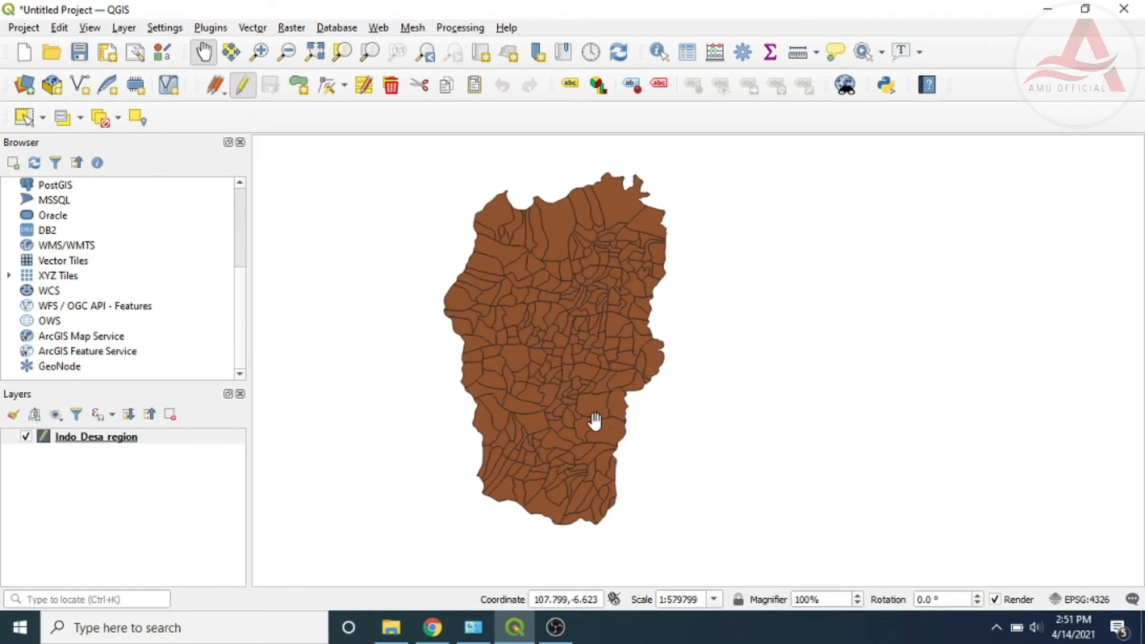
pyautogui.scroll(1, 595, 421)
pyautogui.scroll(-1, 596, 420)
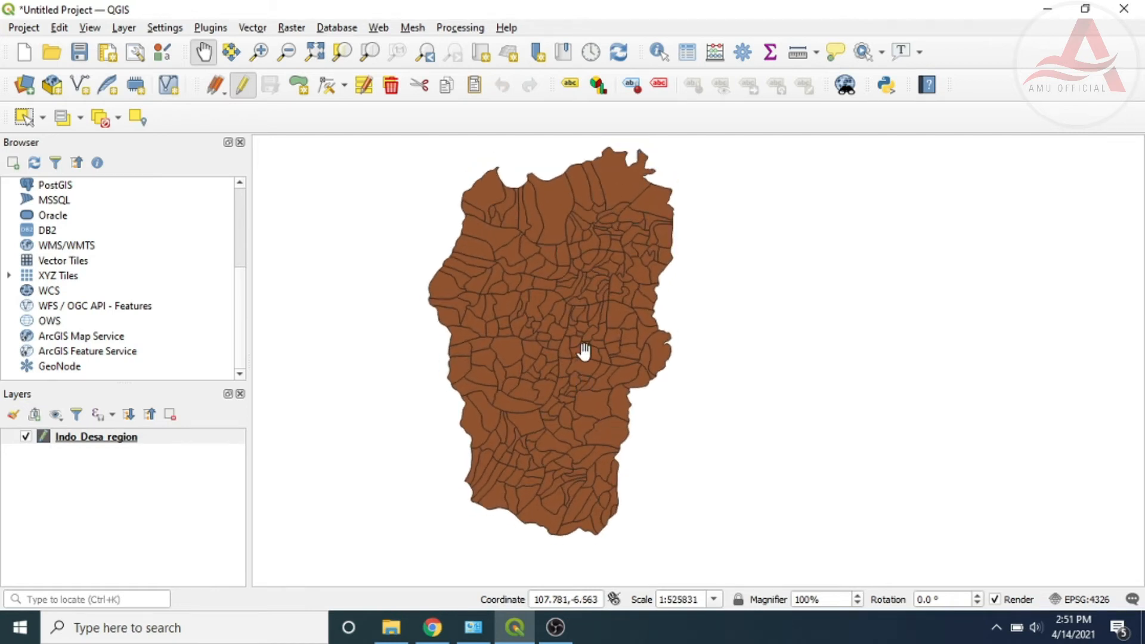
pyautogui.moveTo(582, 351); pyautogui.dragTo(572, 357)
# Open the Indo_Desa_region layer's symbology properties and set the renderer to Categorized
pyautogui.click(99, 442)
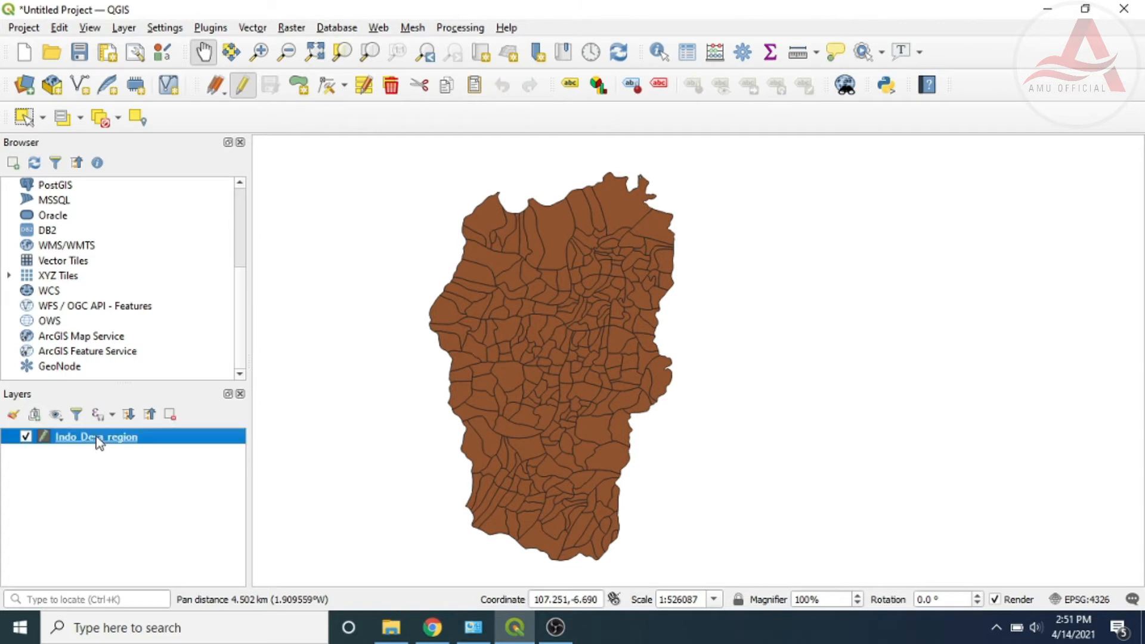
pyautogui.doubleClick(97, 439)
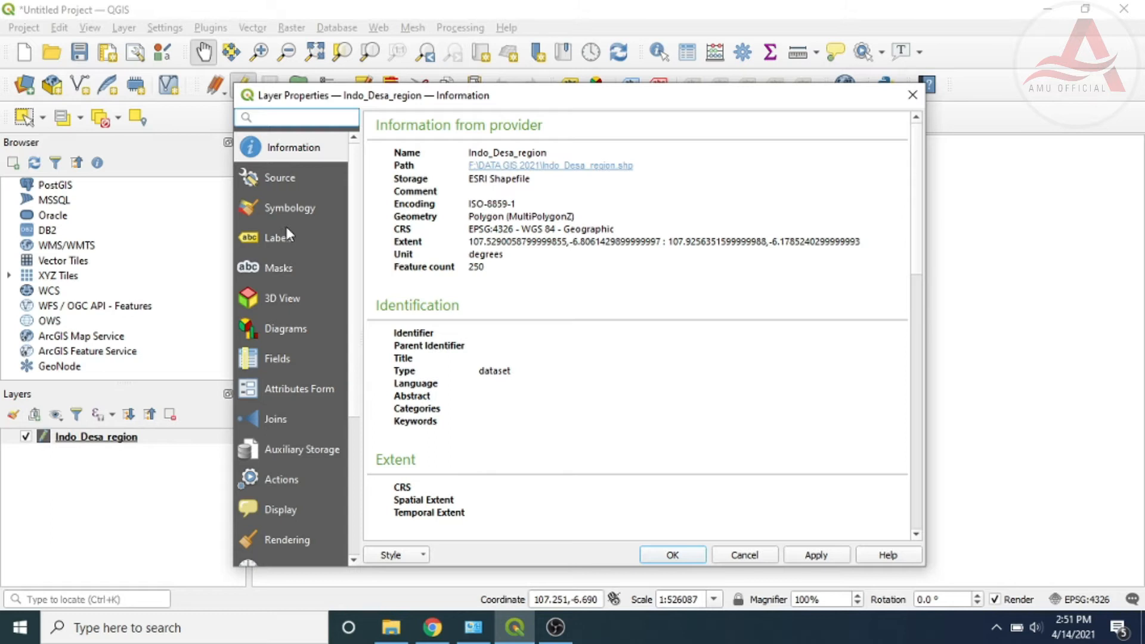
pyautogui.click(287, 229)
pyautogui.click(304, 208)
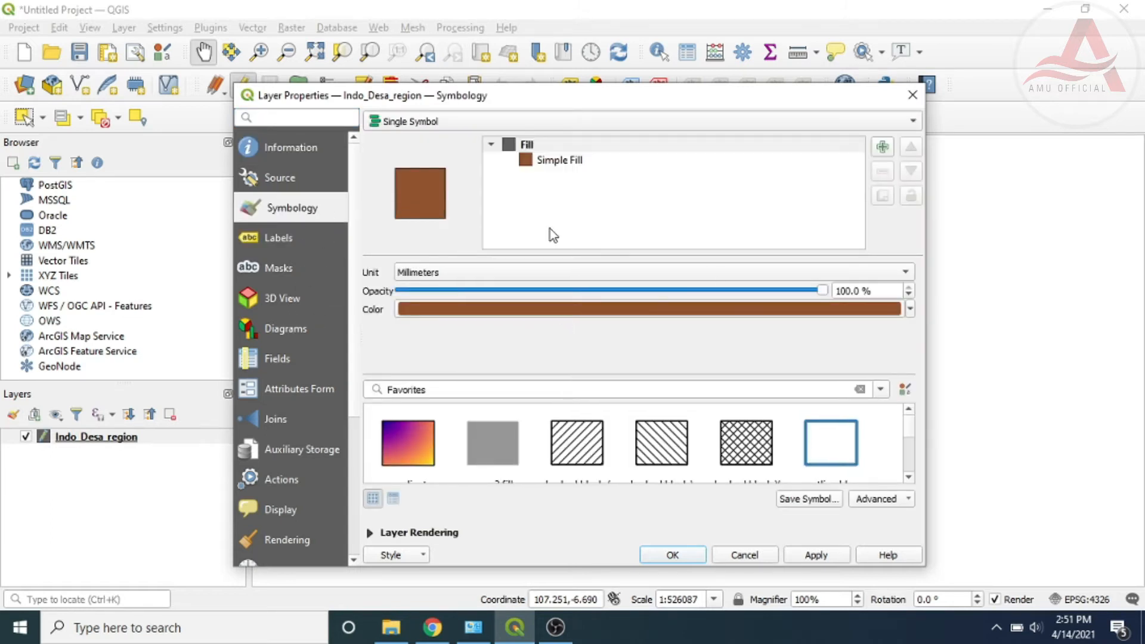
pyautogui.click(517, 123)
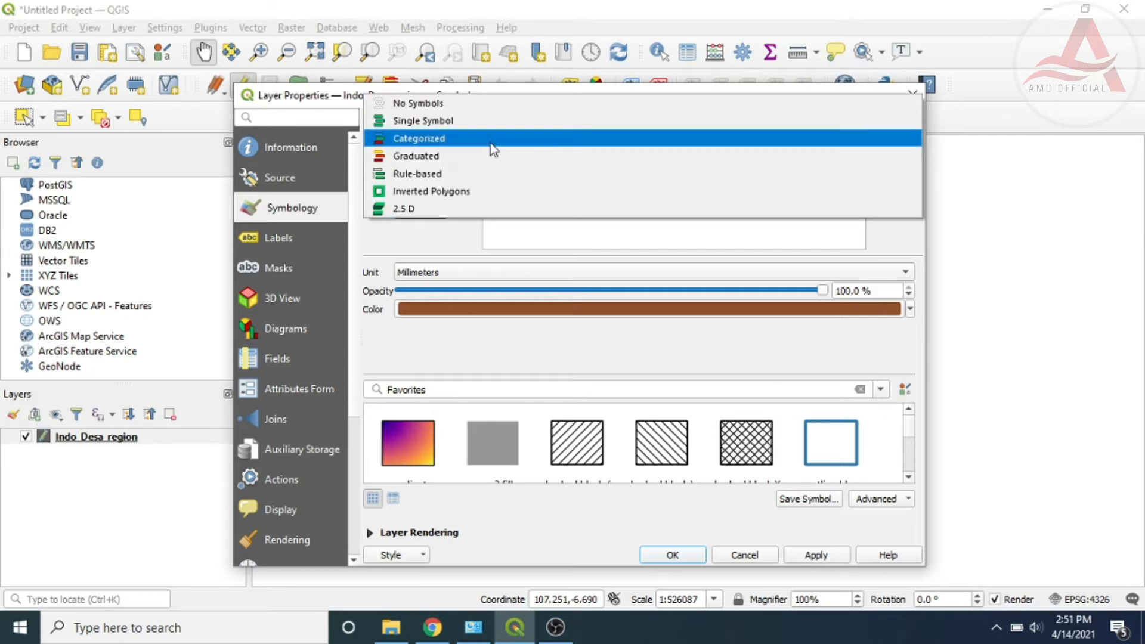
pyautogui.press('Escape')
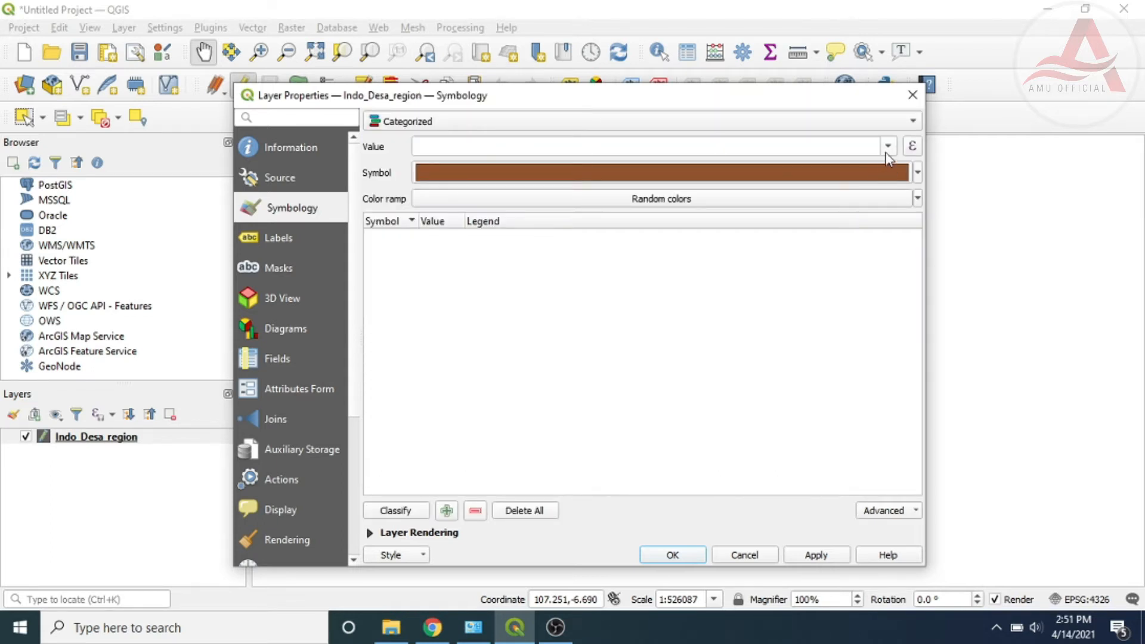
# Classify the layer by the KECAMATAN field with random colors and apply the symbology
pyautogui.click(887, 147)
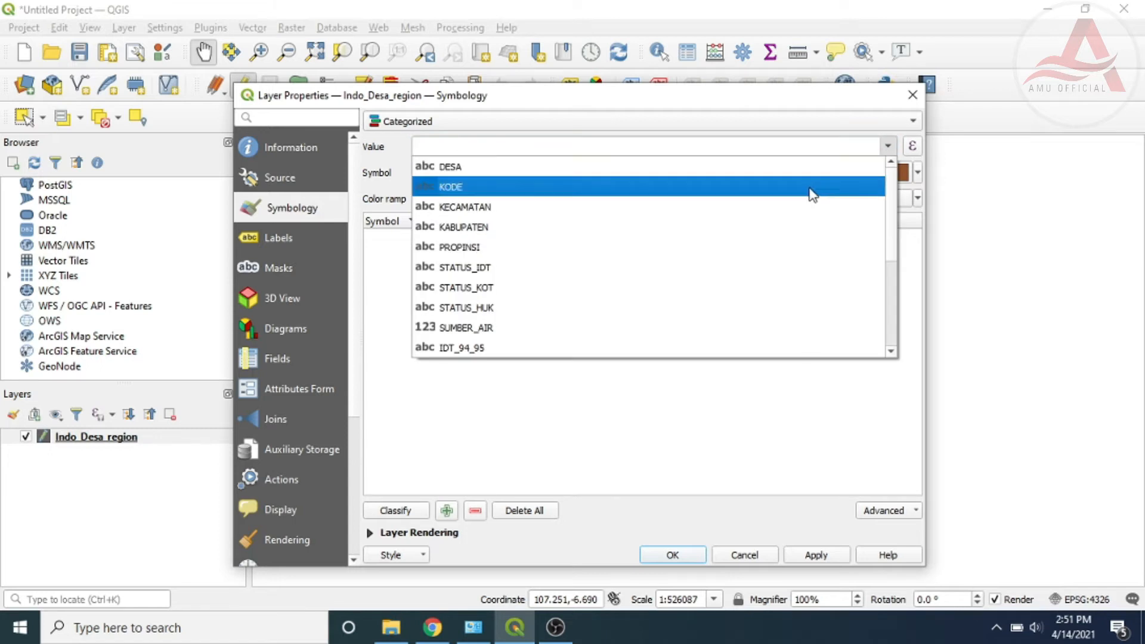
pyautogui.click(805, 201)
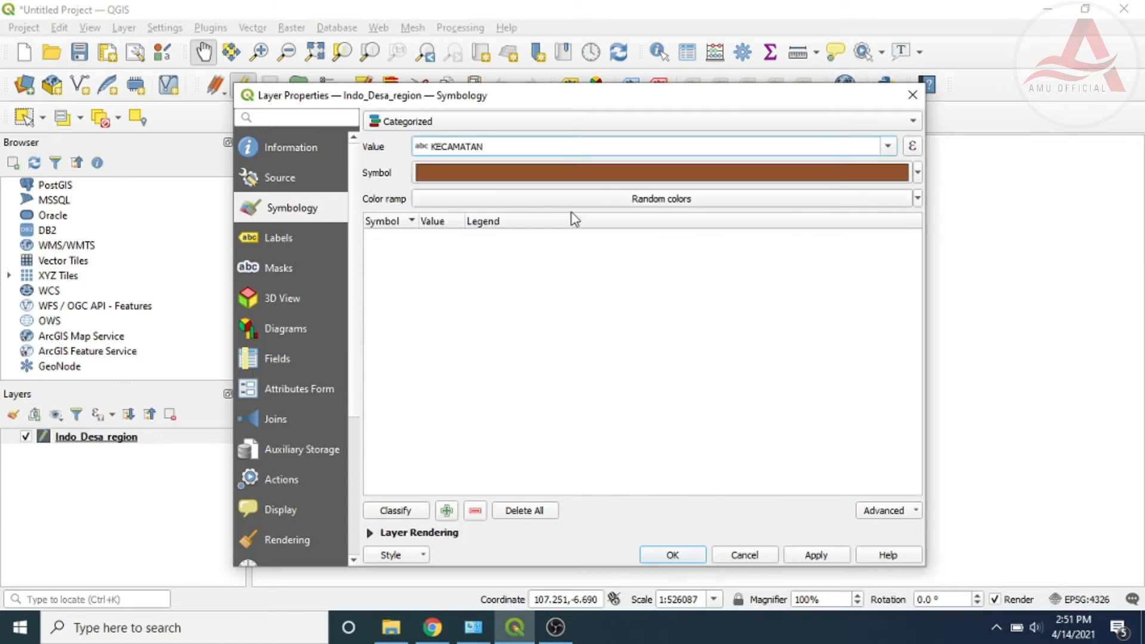
pyautogui.click(397, 511)
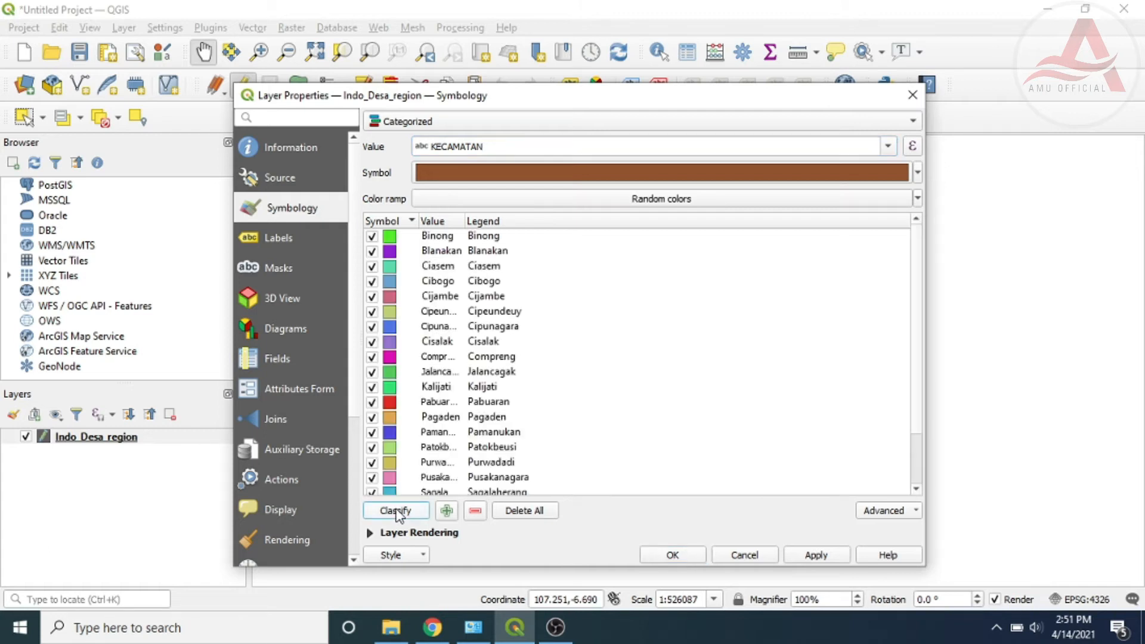
pyautogui.scroll(-2, 549, 370)
pyautogui.click(817, 555)
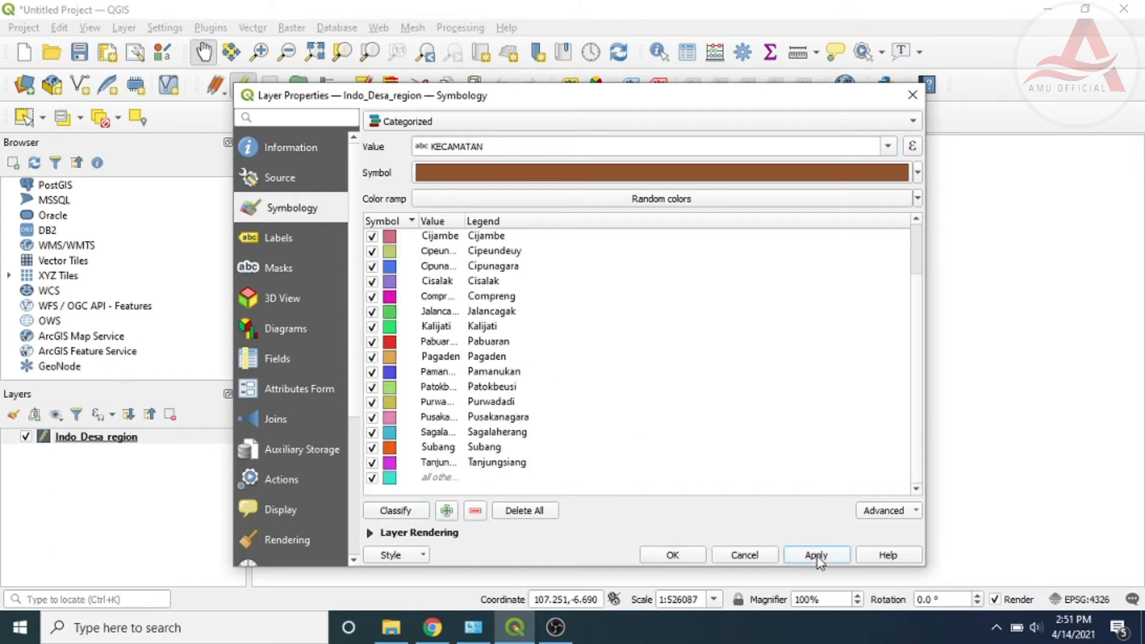
# Accept the layer symbology and examine the district-colored Subang villages across the whole map
pyautogui.click(678, 554)
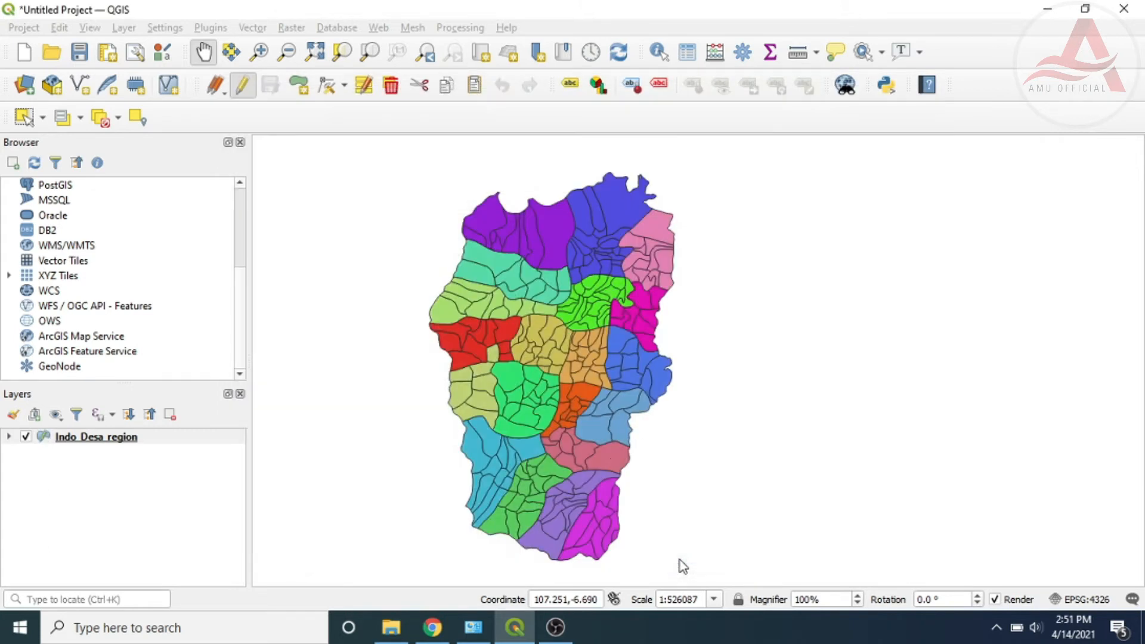
pyautogui.scroll(3, 591, 455)
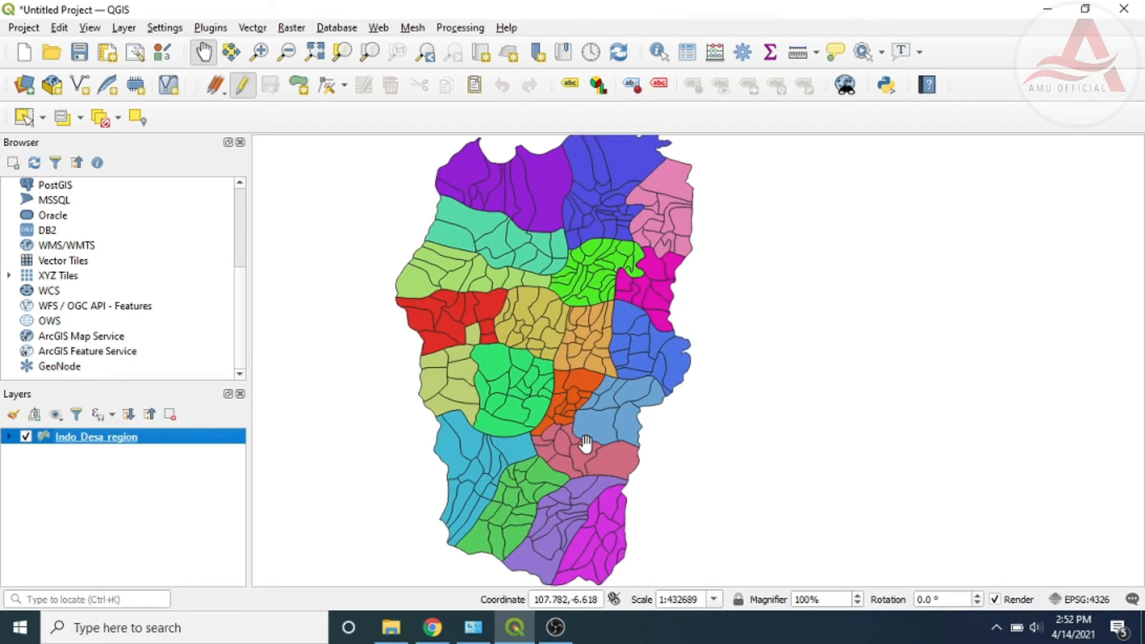
pyautogui.scroll(-2, 537, 412)
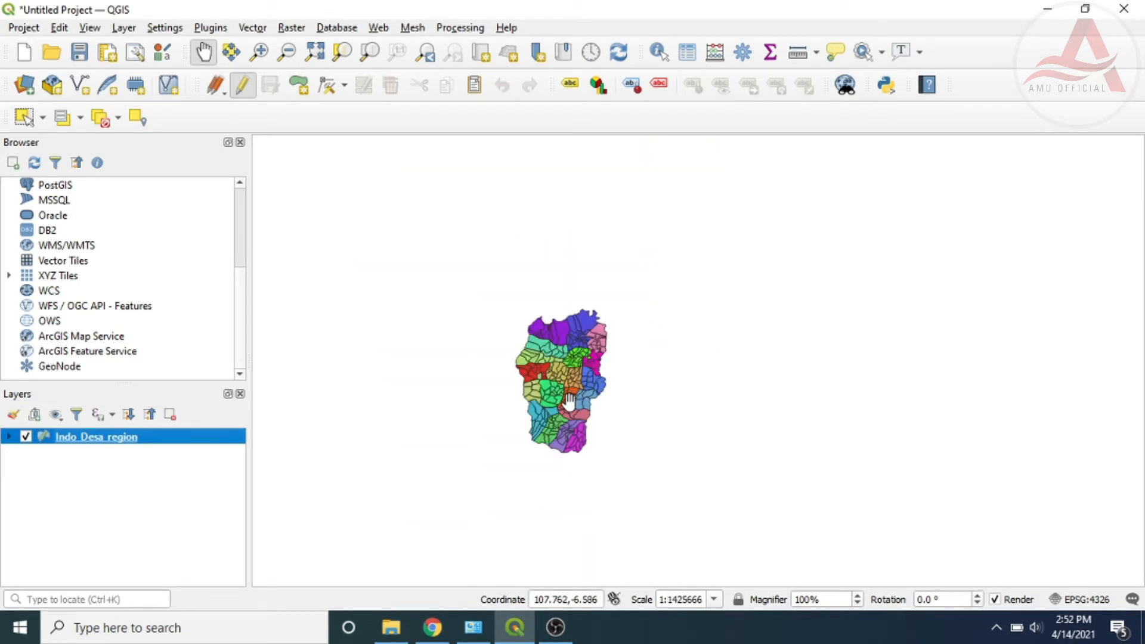
pyautogui.scroll(3, 569, 400)
pyautogui.scroll(1, 569, 400)
pyautogui.moveTo(579, 287); pyautogui.dragTo(613, 321)
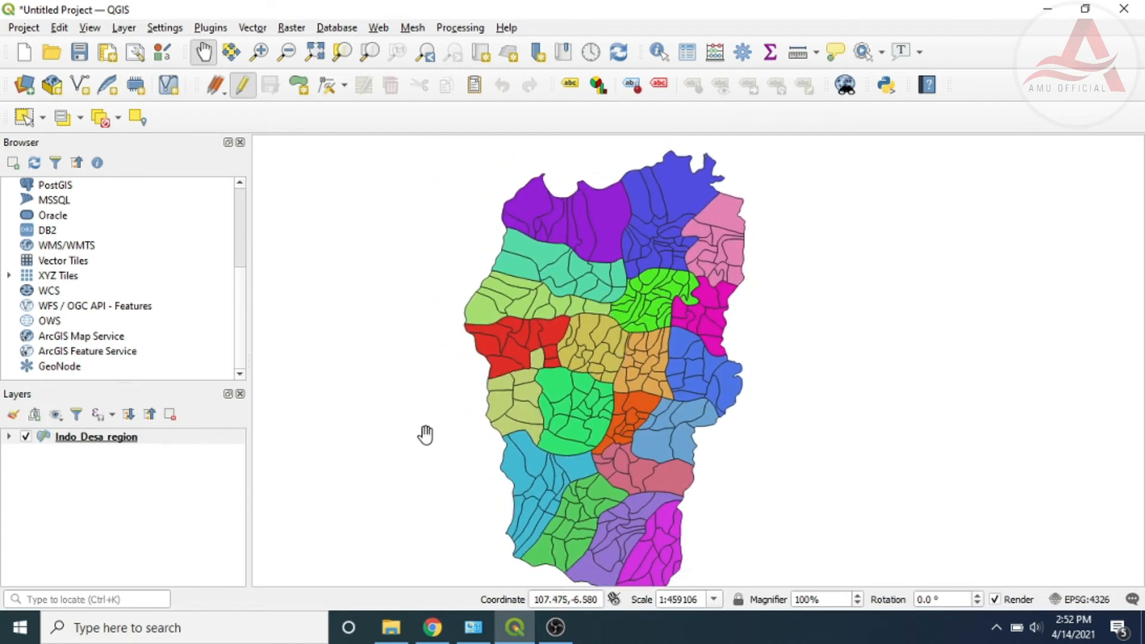
# Enable Single Labels for the Indo_Desa_region layer and use the KECAMATAN field as the label value
pyautogui.rightClick(163, 439)
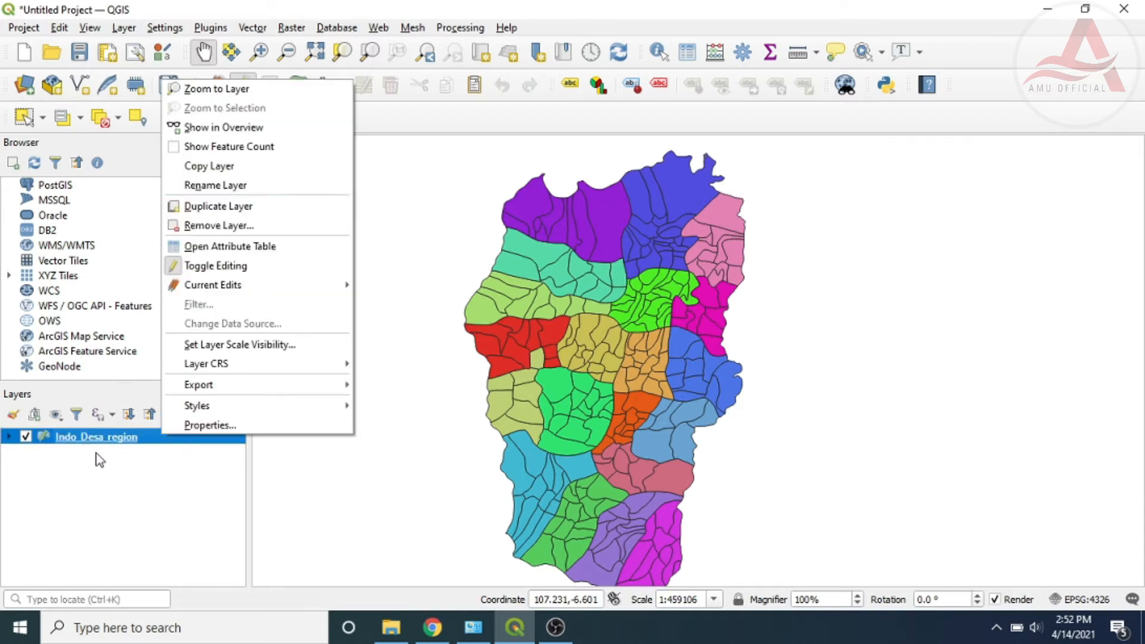
pyautogui.click(227, 422)
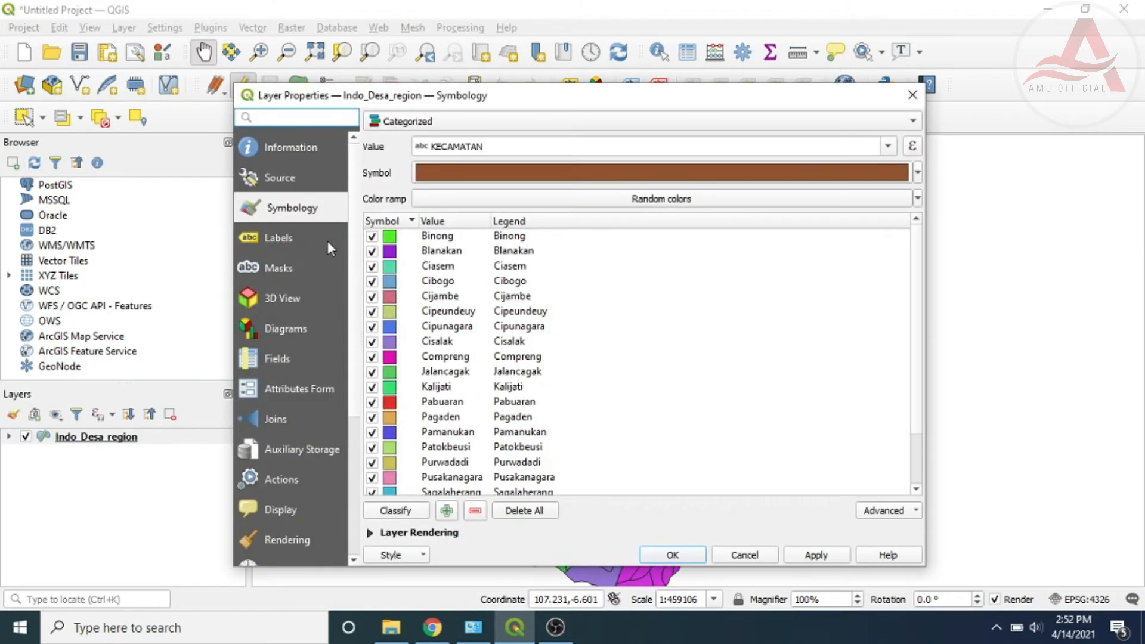
pyautogui.click(303, 238)
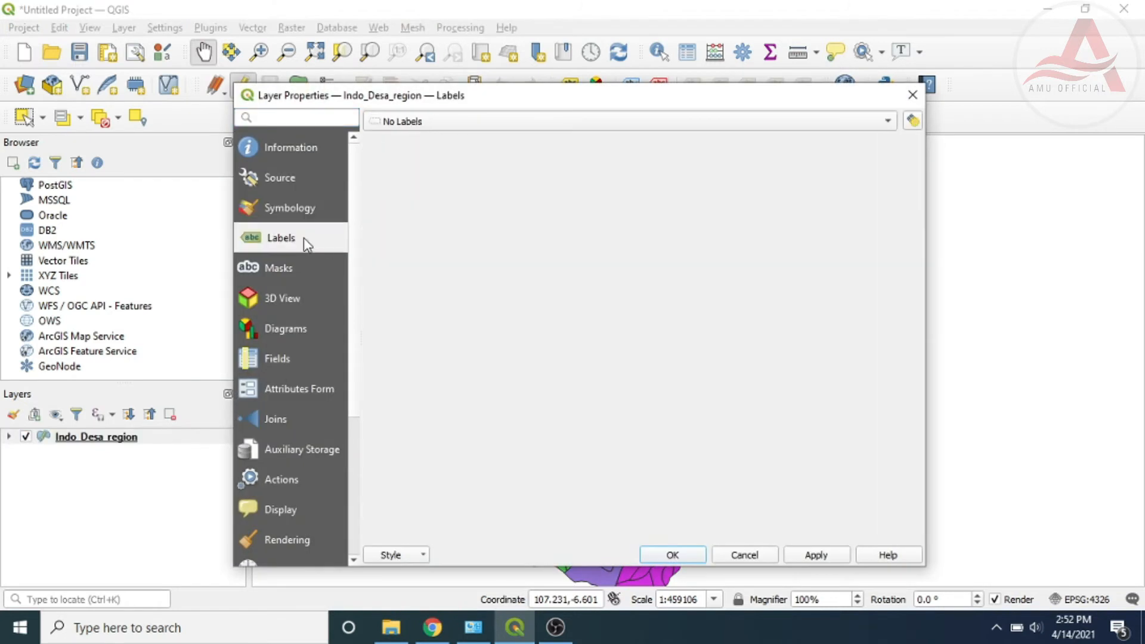
pyautogui.click(808, 124)
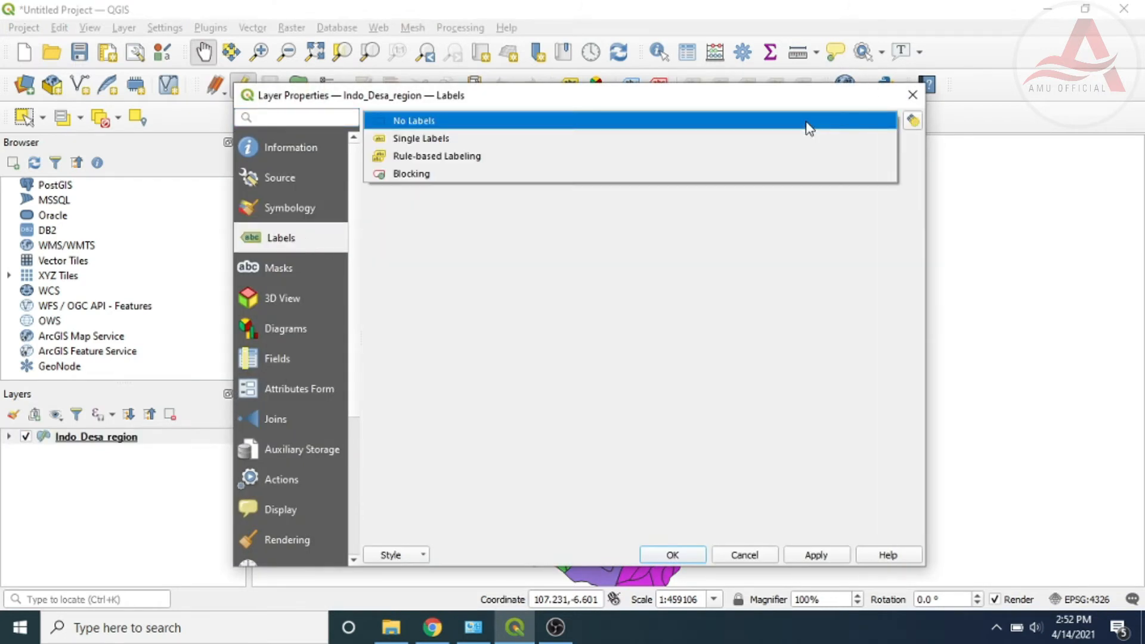
pyautogui.click(748, 145)
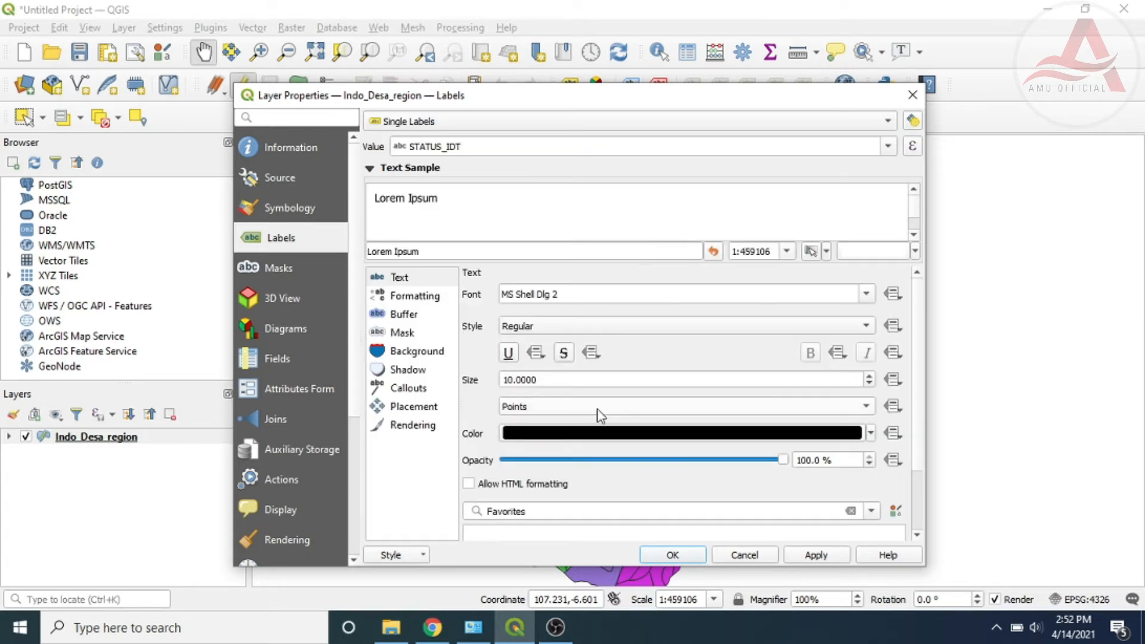
pyautogui.click(891, 147)
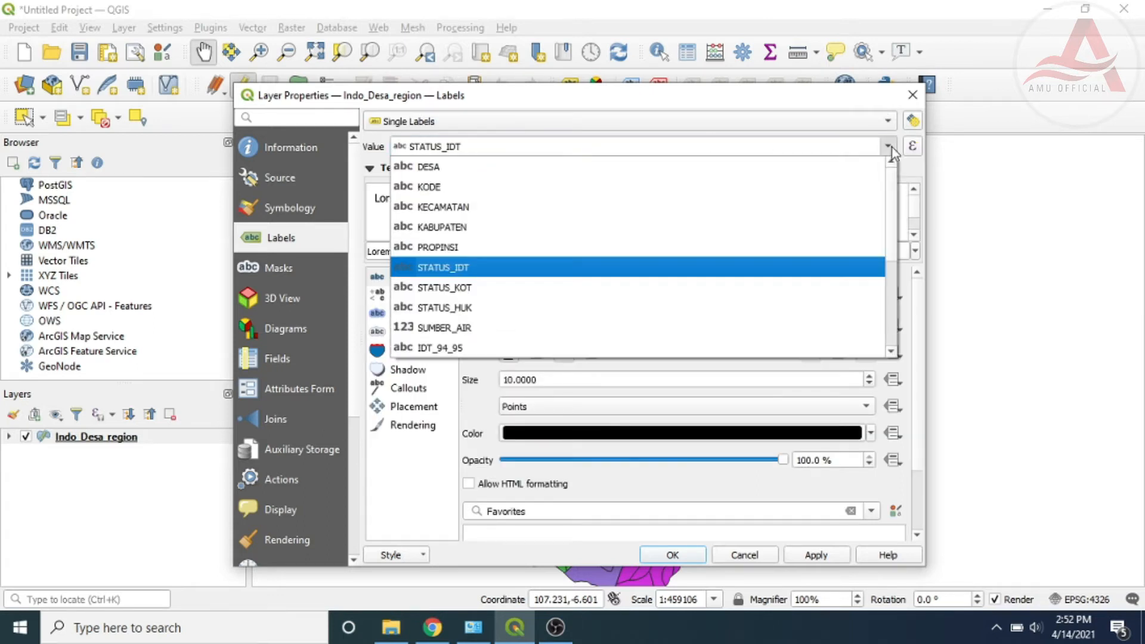
pyautogui.click(774, 207)
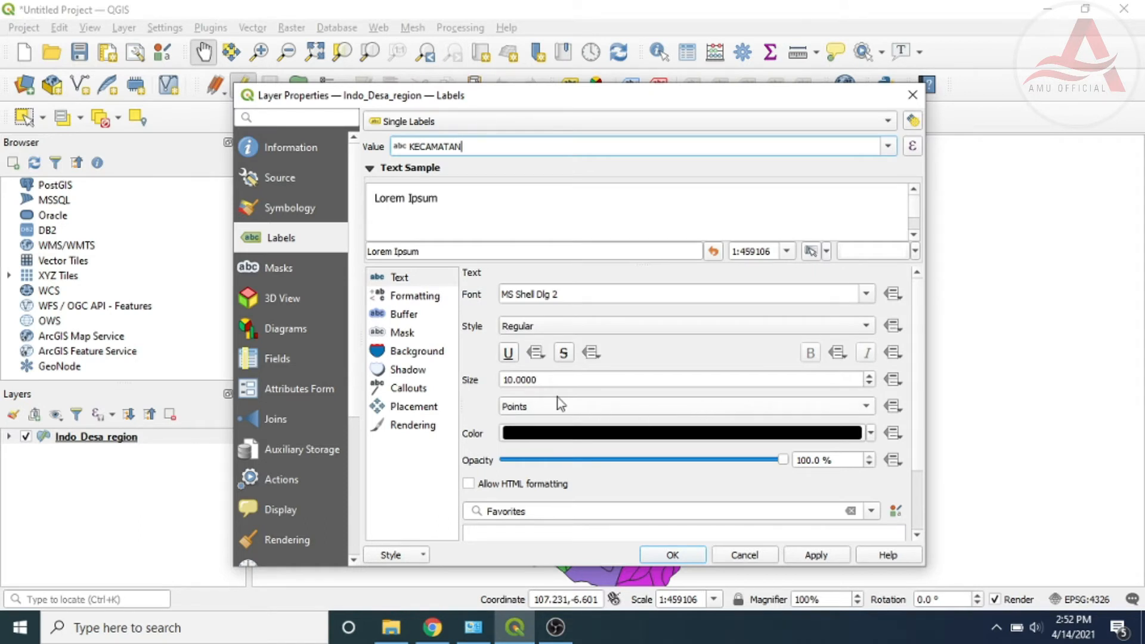
# Set the label text size to 14 points and apply the labels to the layer
pyautogui.doubleClick(513, 381)
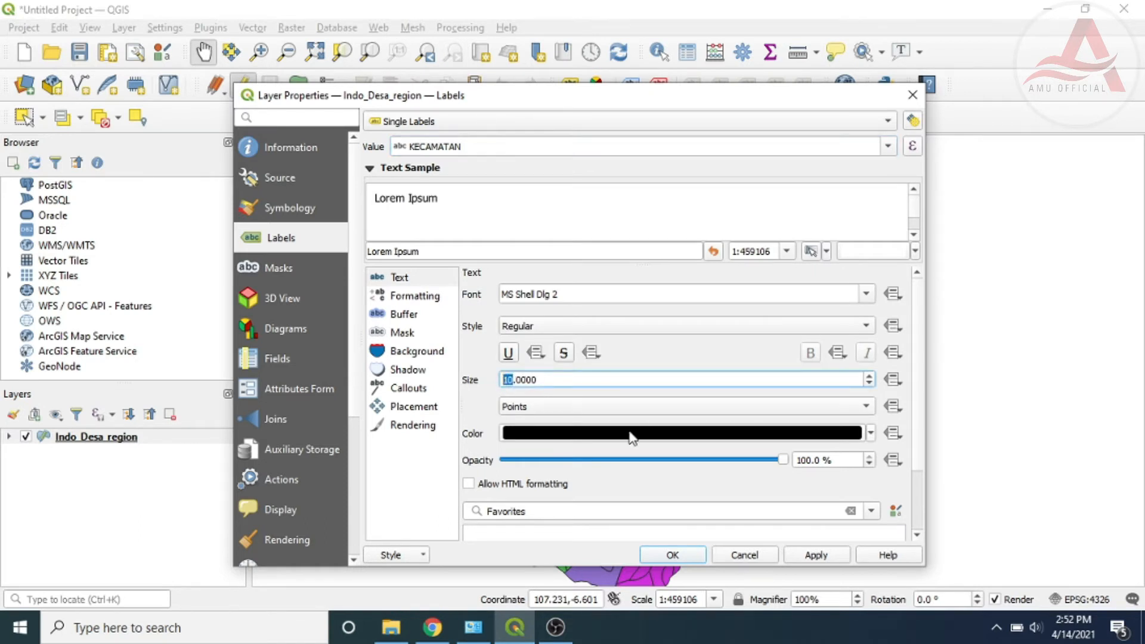
pyautogui.write('14')
pyautogui.click(628, 380)
pyautogui.scroll(-3, 922, 339)
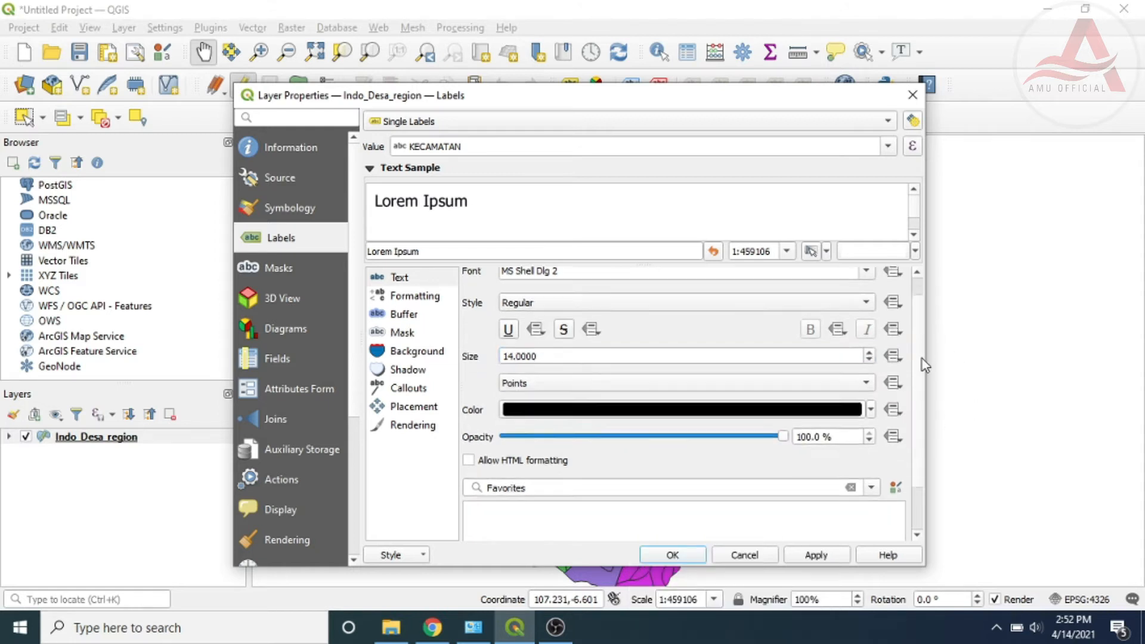
pyautogui.click(816, 554)
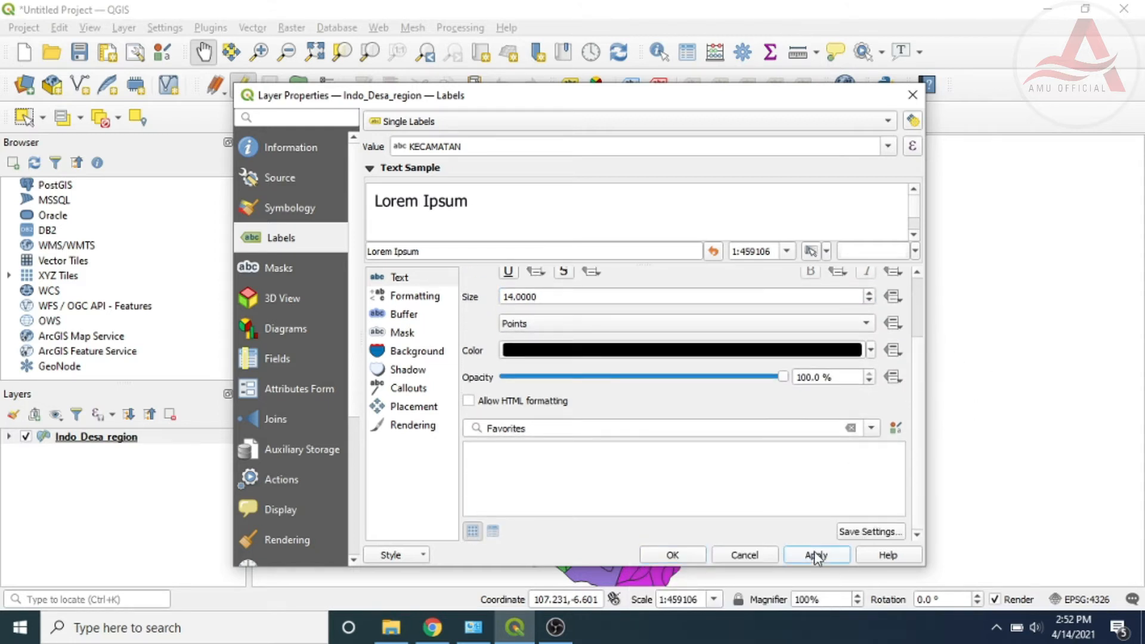
pyautogui.click(691, 556)
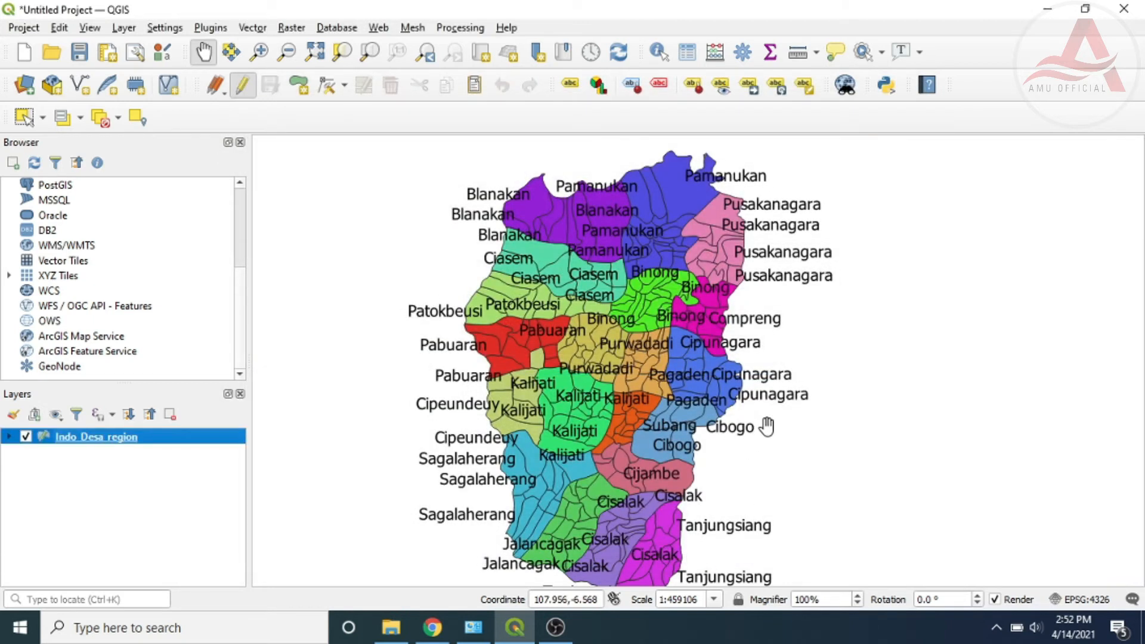
# Examine how the district name labels display on the map at different scales
pyautogui.scroll(2, 767, 426)
pyautogui.scroll(-2, 767, 426)
pyautogui.scroll(1, 623, 405)
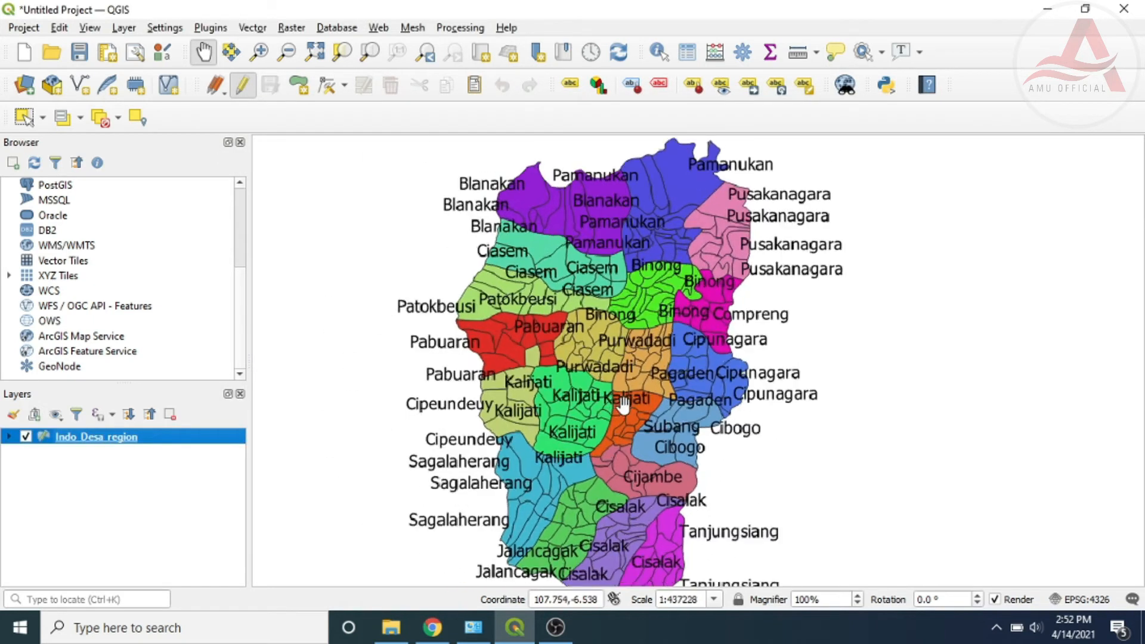
pyautogui.scroll(1, 623, 405)
pyautogui.scroll(1, 623, 405)
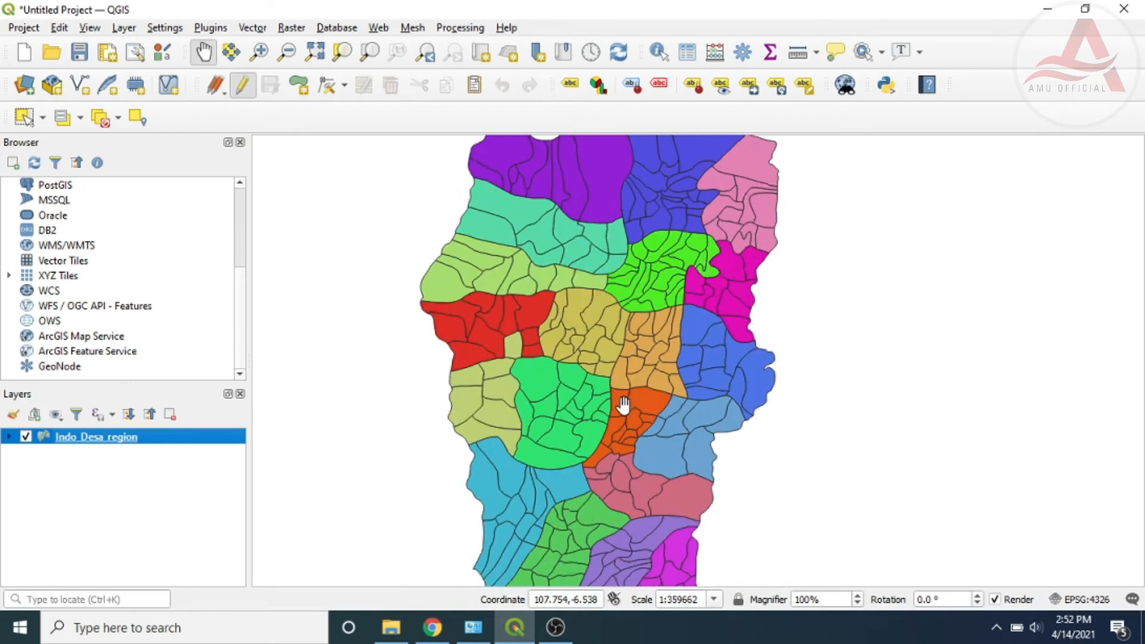
pyautogui.scroll(-5, 623, 405)
pyautogui.scroll(10, 623, 405)
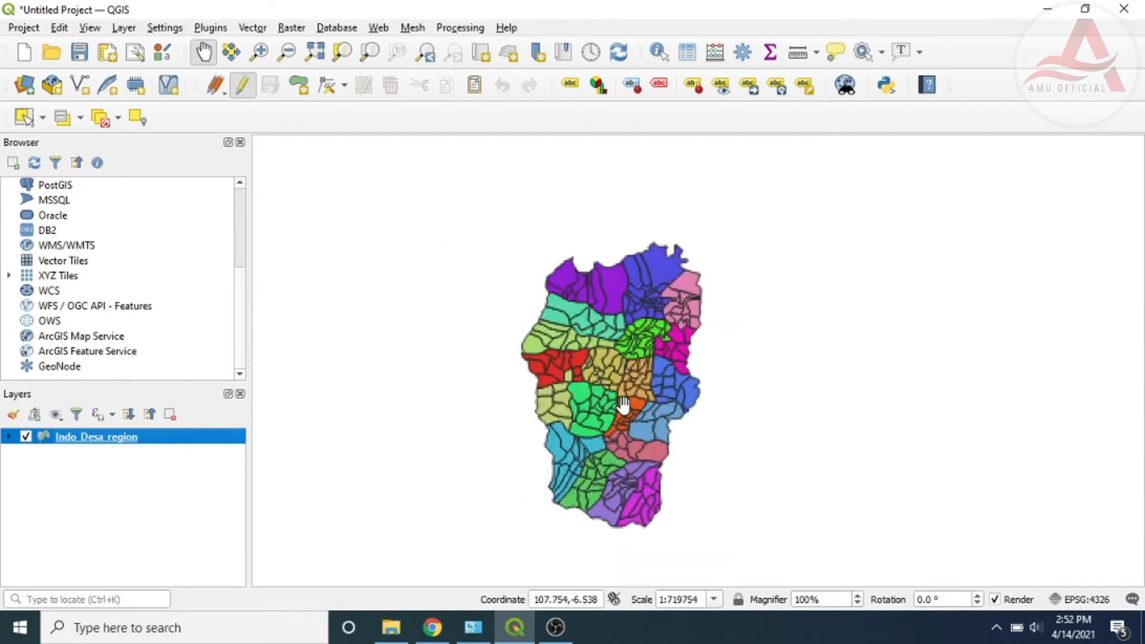
pyautogui.scroll(-7, 623, 405)
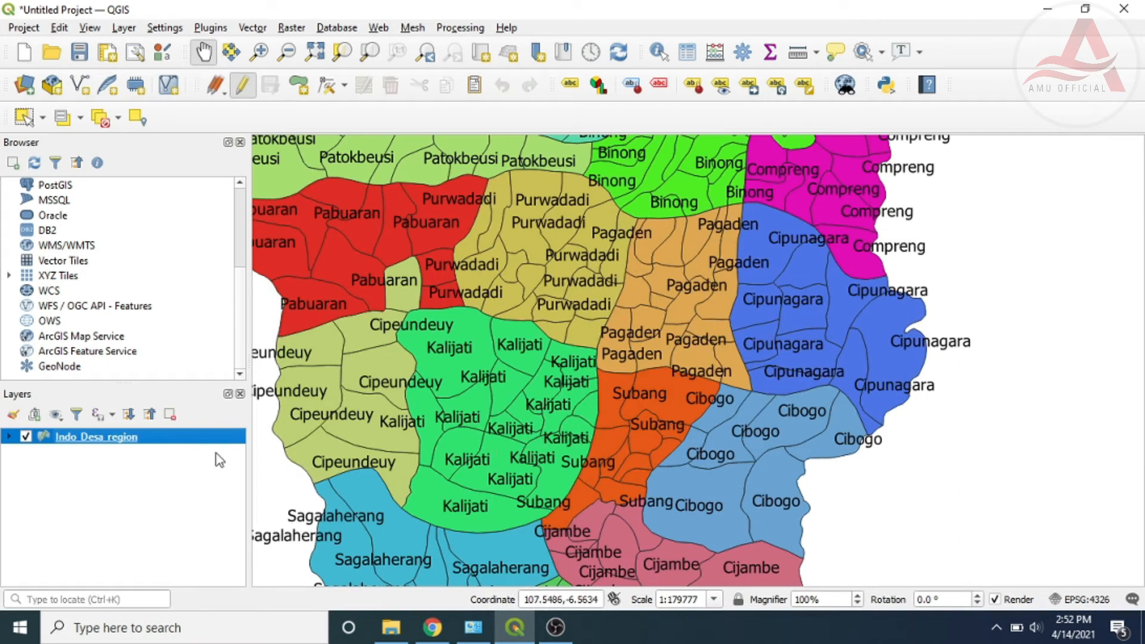
# Reopen the Indo_Desa_region label settings and switch the label value to the DESA field
pyautogui.rightClick(161, 438)
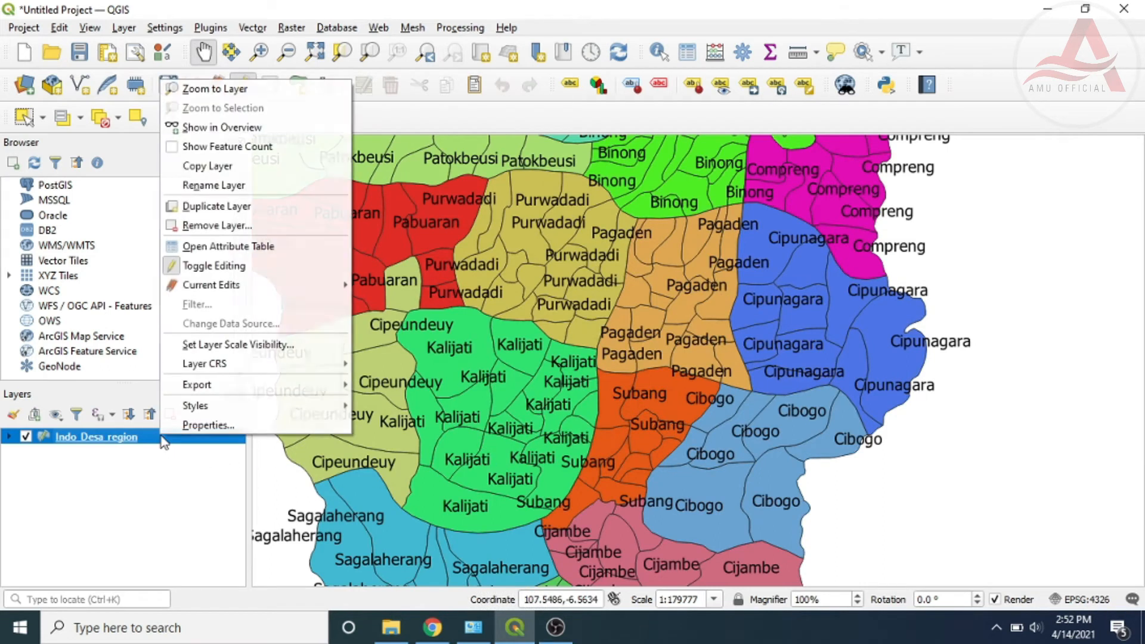
pyautogui.click(198, 425)
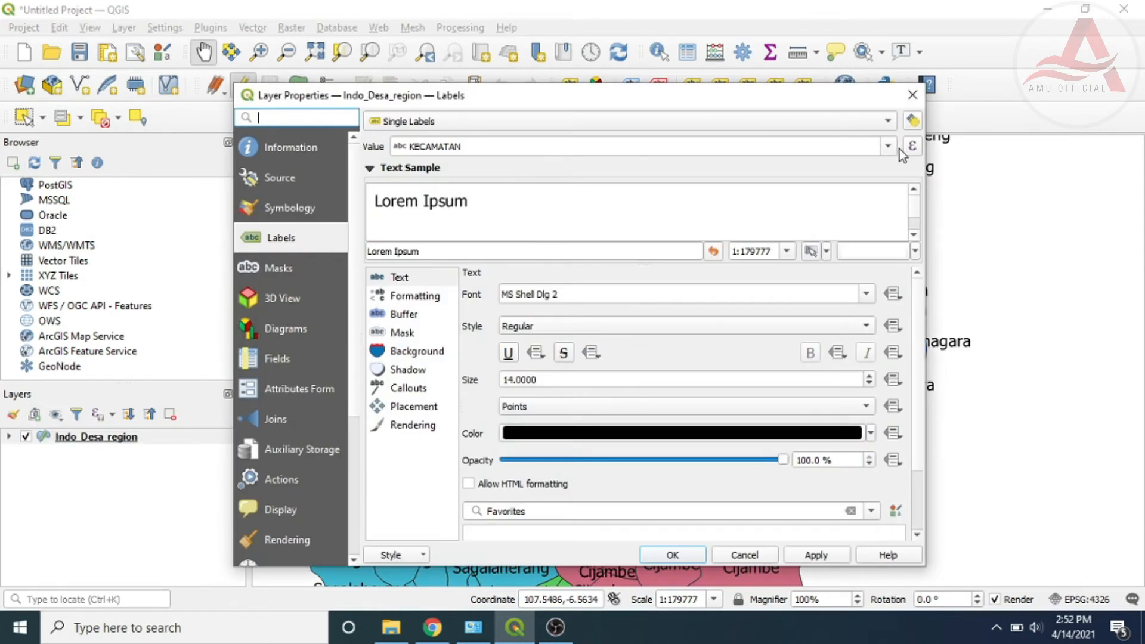
pyautogui.click(891, 147)
pyautogui.click(713, 167)
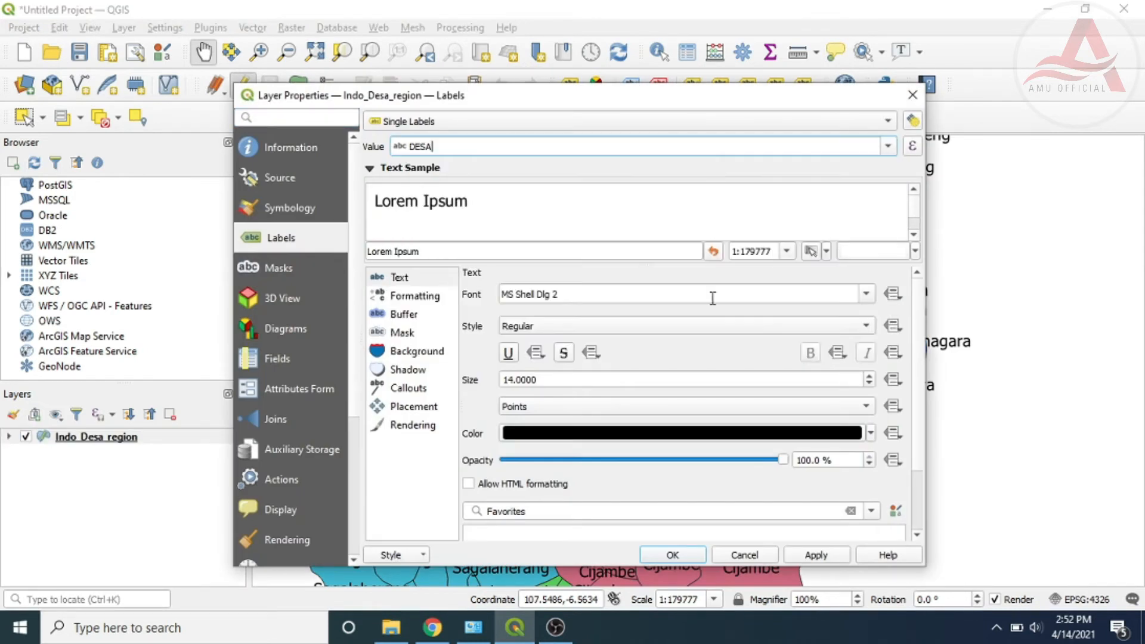
# Set the village label text size to 10 points and apply the label settings
pyautogui.click(500, 380)
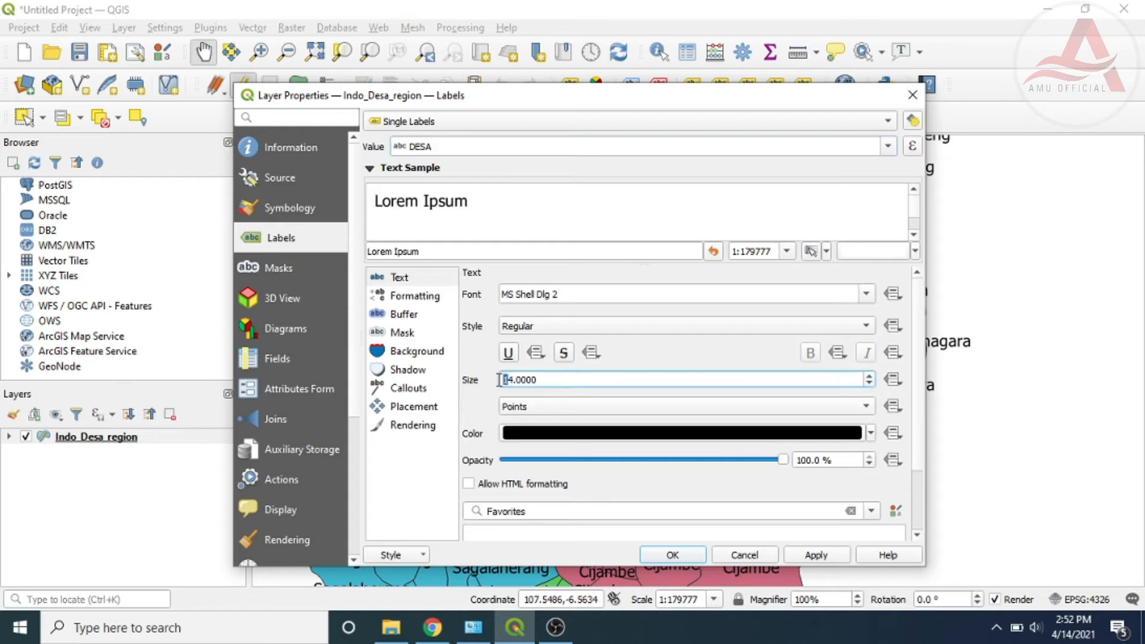
pyautogui.press('Delete')
pyautogui.press('Delete')
pyautogui.write('1')
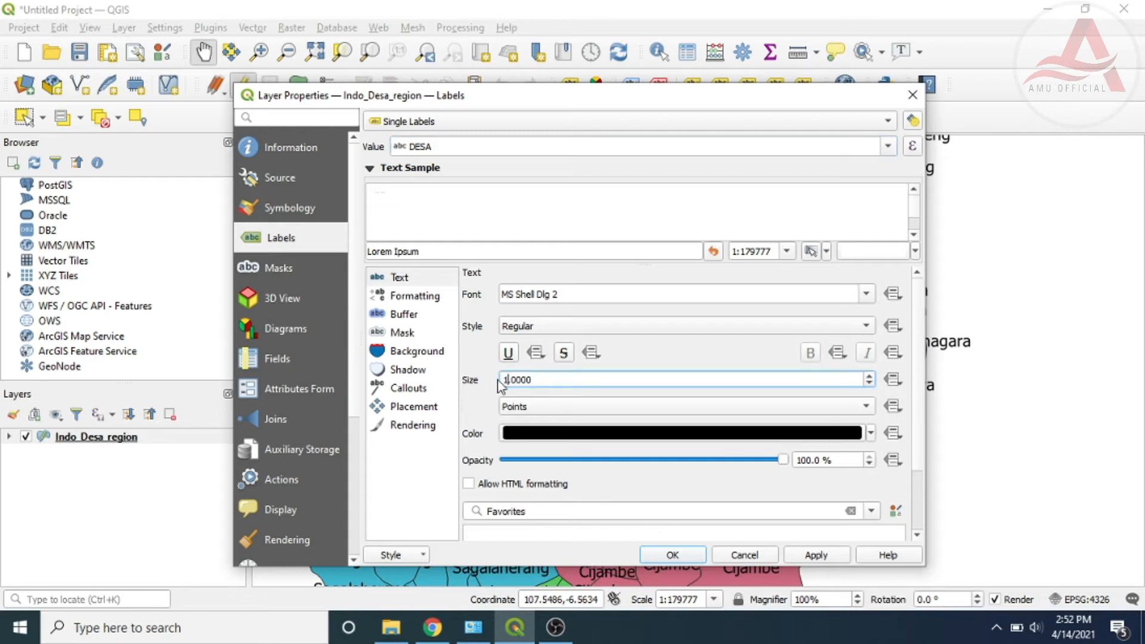
pyautogui.write('0')
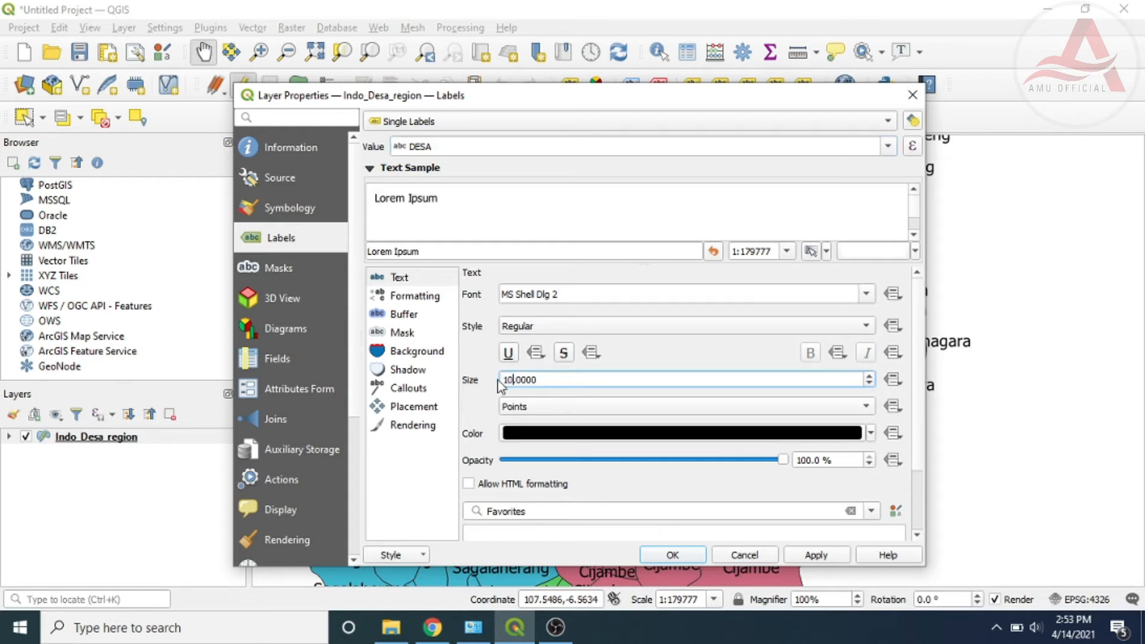
pyautogui.click(817, 556)
pyautogui.click(688, 556)
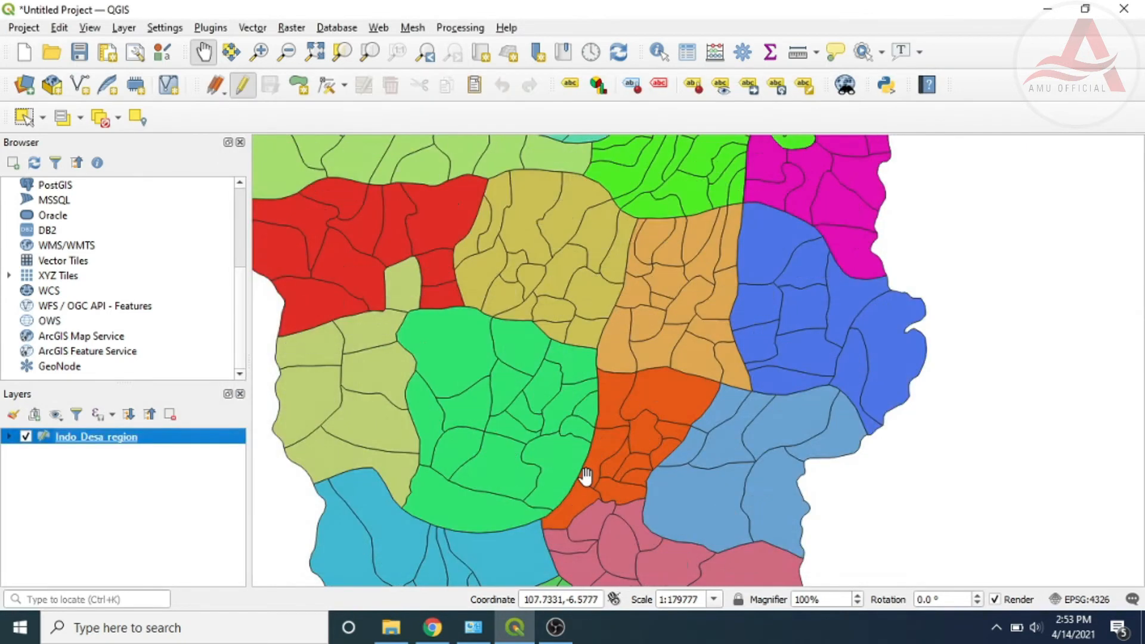
# Examine the village name labels across the central and northern districts of the Subang map
pyautogui.moveTo(487, 432); pyautogui.dragTo(624, 438)
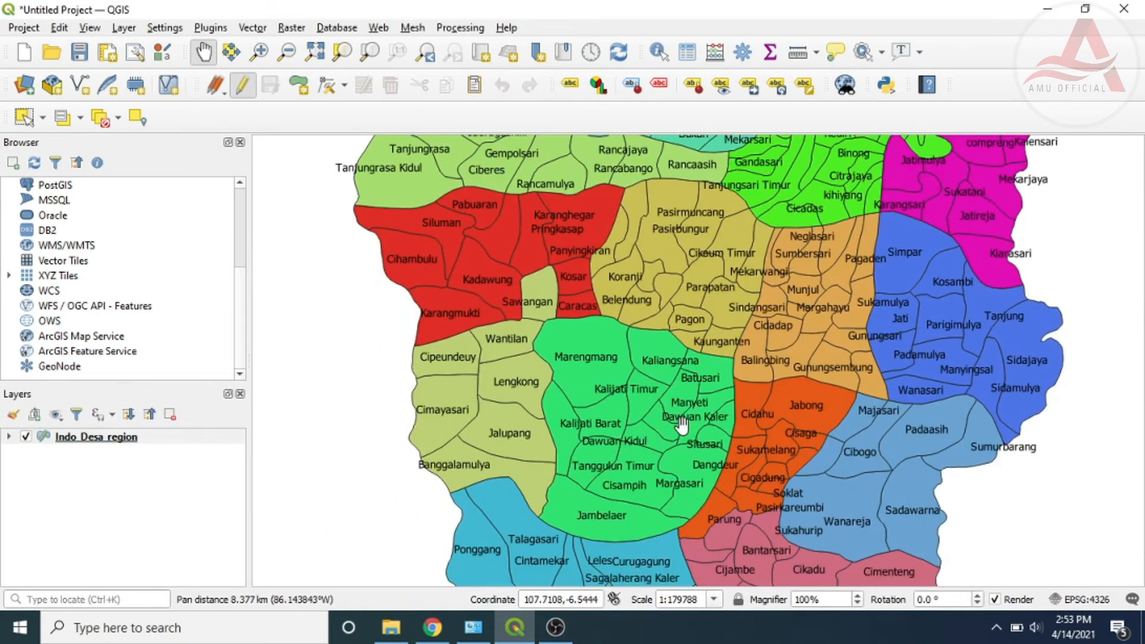
pyautogui.scroll(1, 682, 426)
pyautogui.scroll(-1, 682, 426)
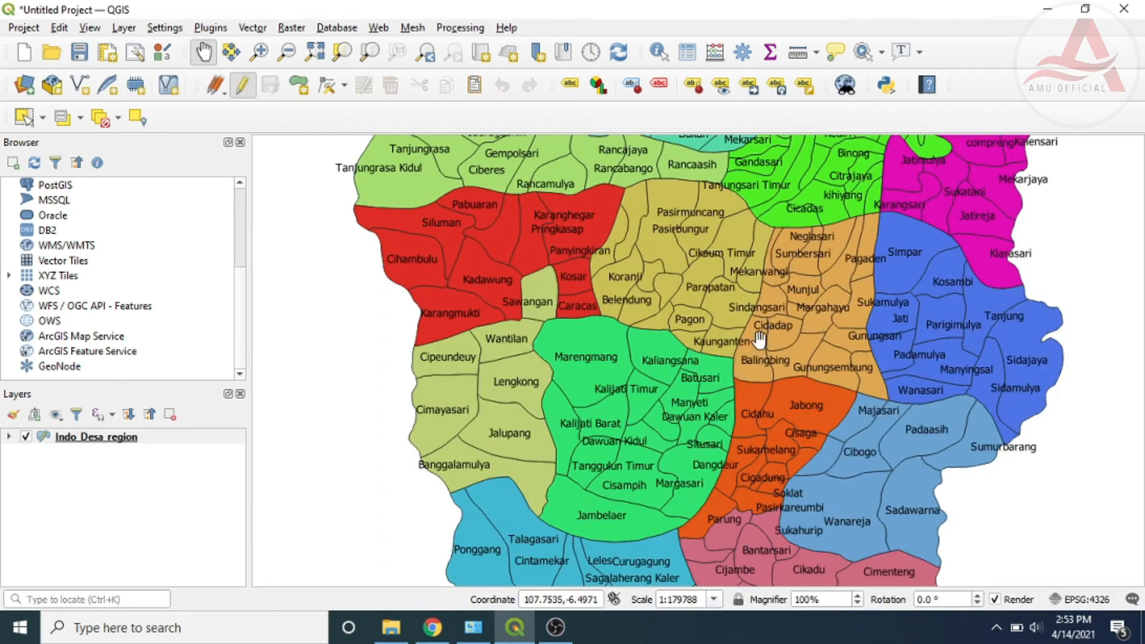
pyautogui.moveTo(759, 340); pyautogui.dragTo(741, 382)
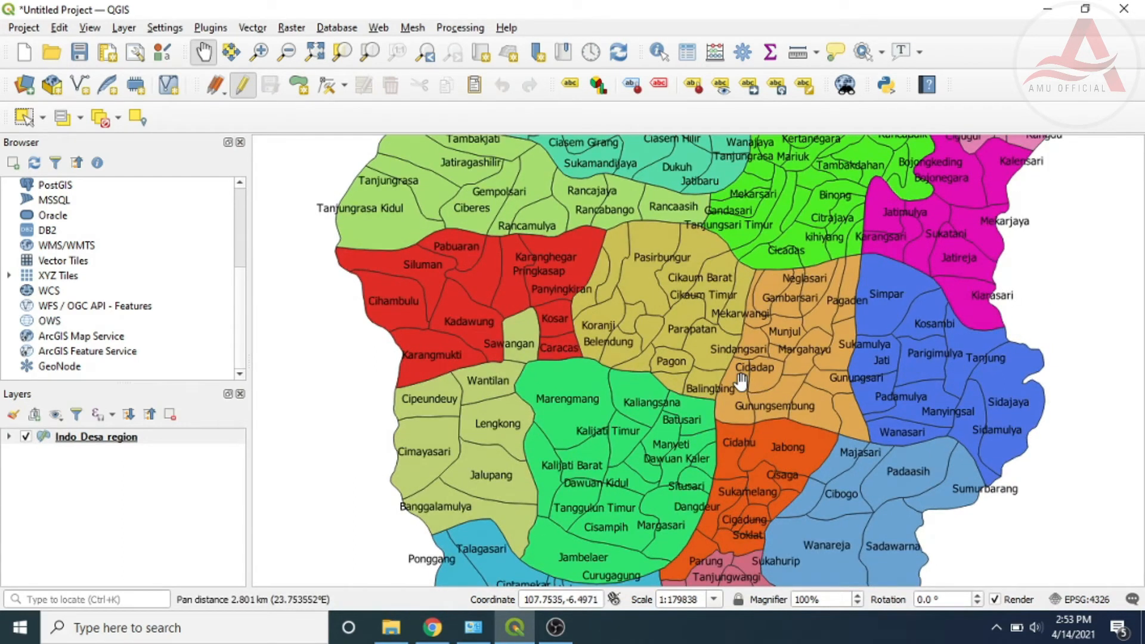
pyautogui.moveTo(729, 349); pyautogui.dragTo(717, 413)
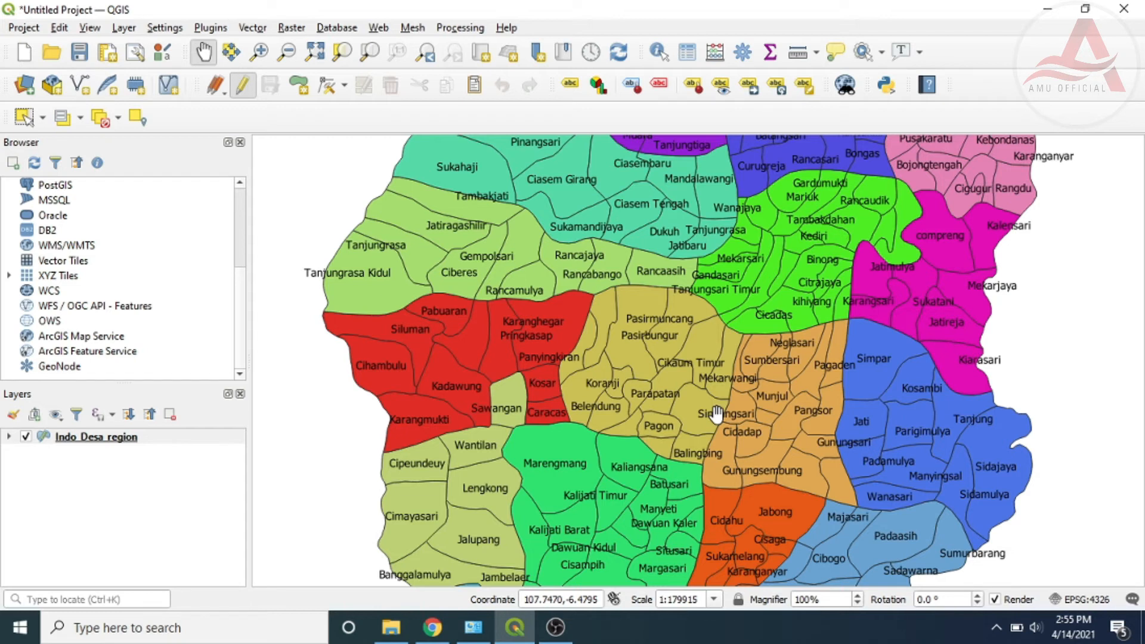
pyautogui.moveTo(643, 250); pyautogui.dragTo(631, 394)
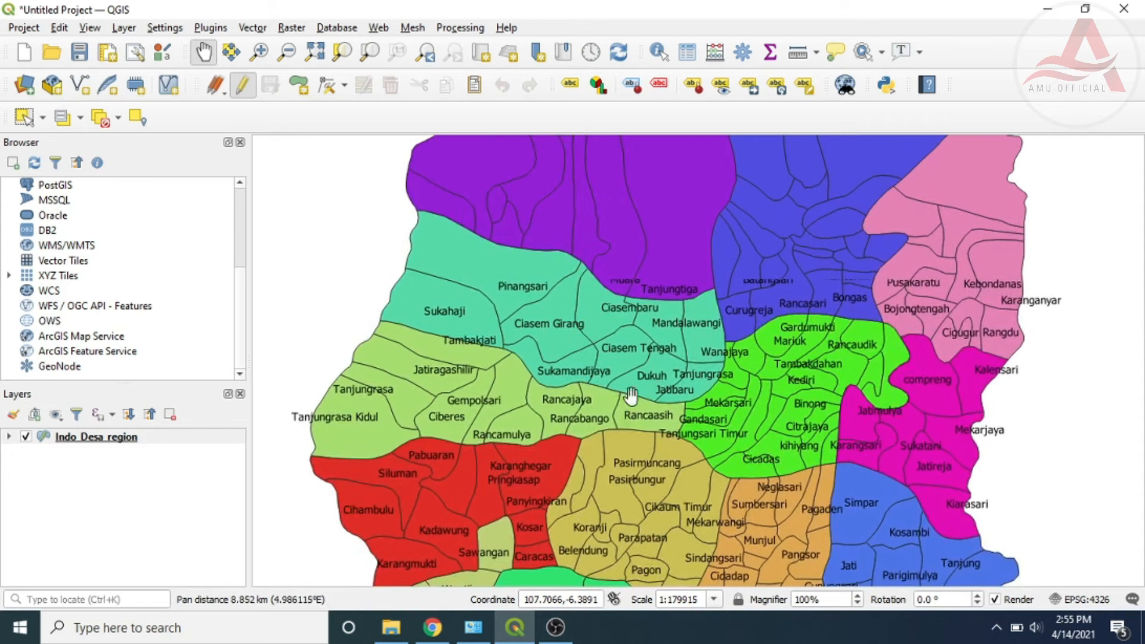
pyautogui.moveTo(665, 243); pyautogui.dragTo(656, 371)
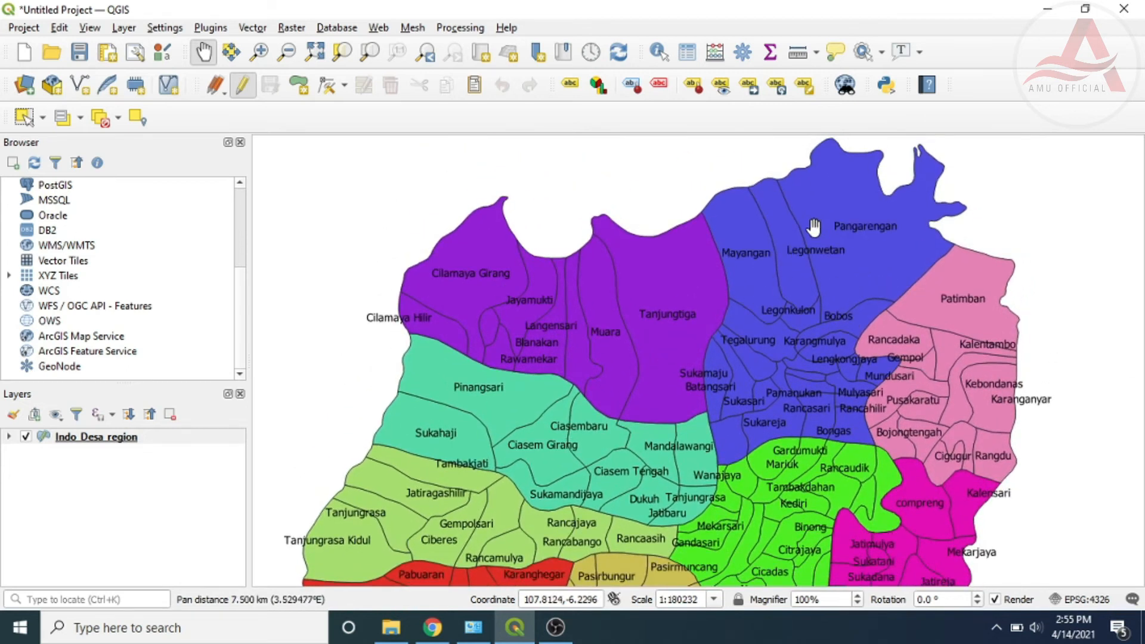
pyautogui.moveTo(806, 226); pyautogui.dragTo(759, 261)
pyautogui.moveTo(754, 373); pyautogui.dragTo(745, 318)
pyautogui.moveTo(669, 451); pyautogui.dragTo(767, 350)
pyautogui.moveTo(722, 429); pyautogui.dragTo(713, 377)
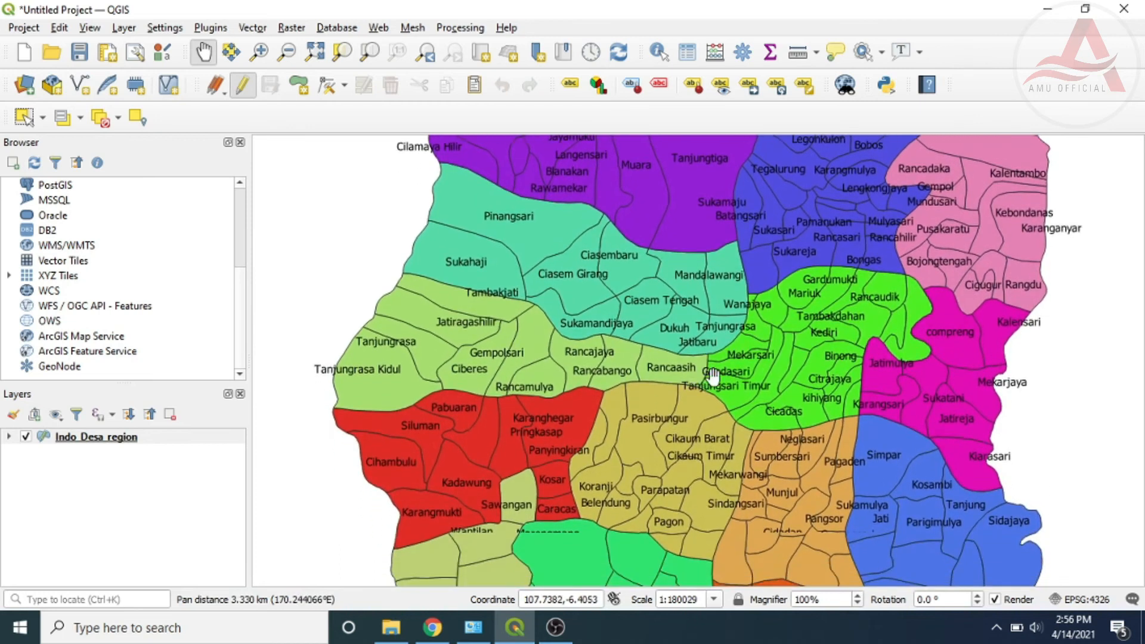
pyautogui.moveTo(660, 417); pyautogui.dragTo(624, 428)
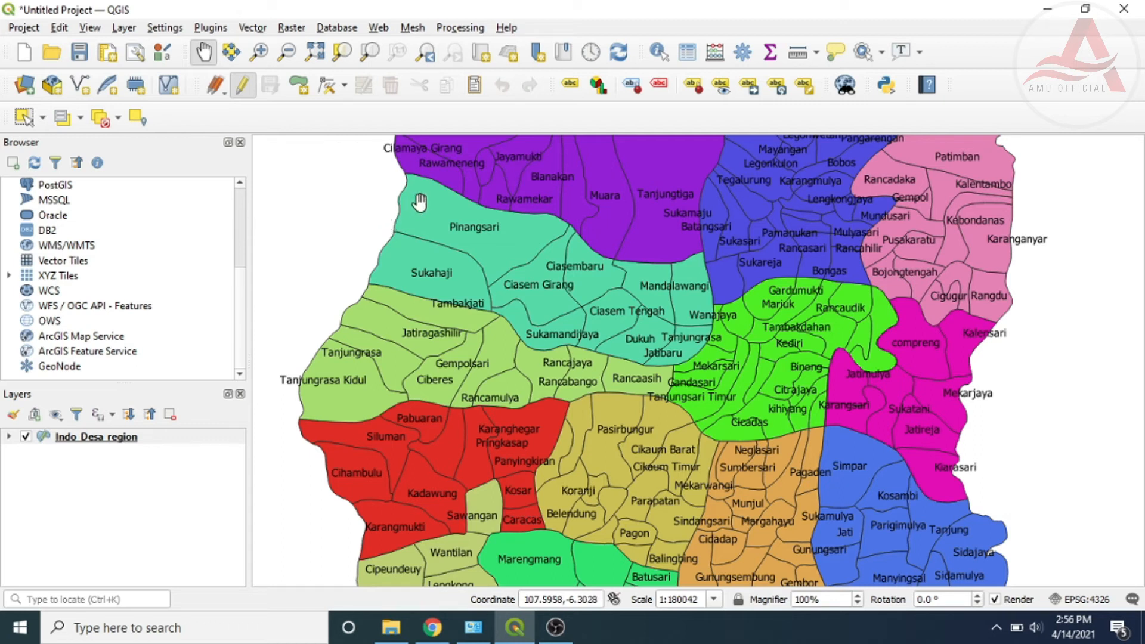
# Create a new print layout titled "print1" and maximize its window
pyautogui.click(30, 31)
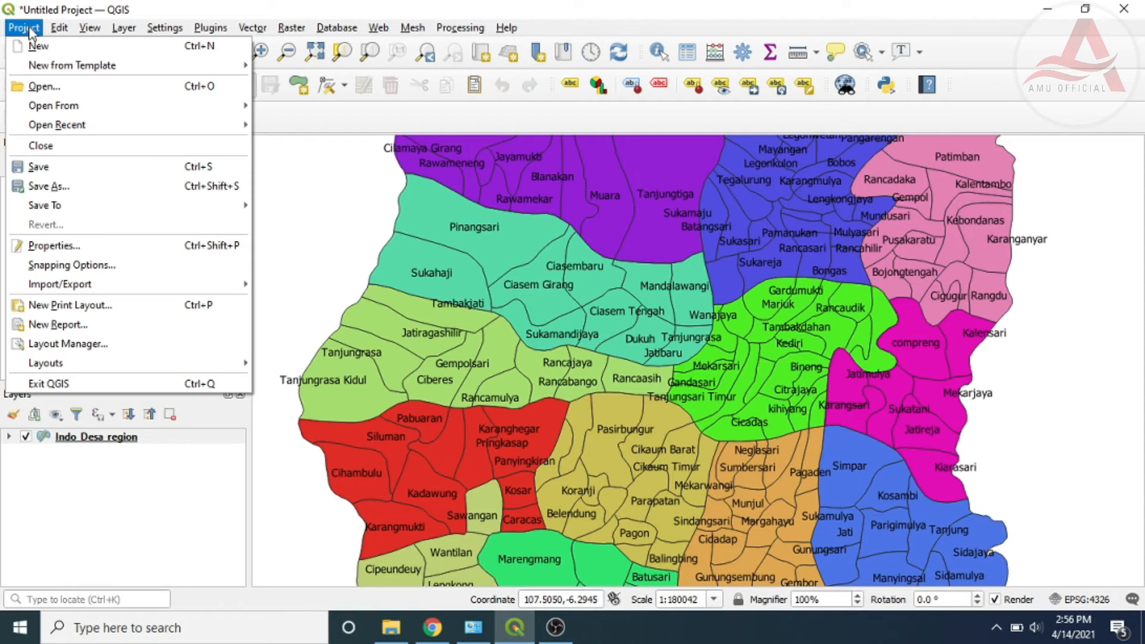
pyautogui.moveTo(182, 293)
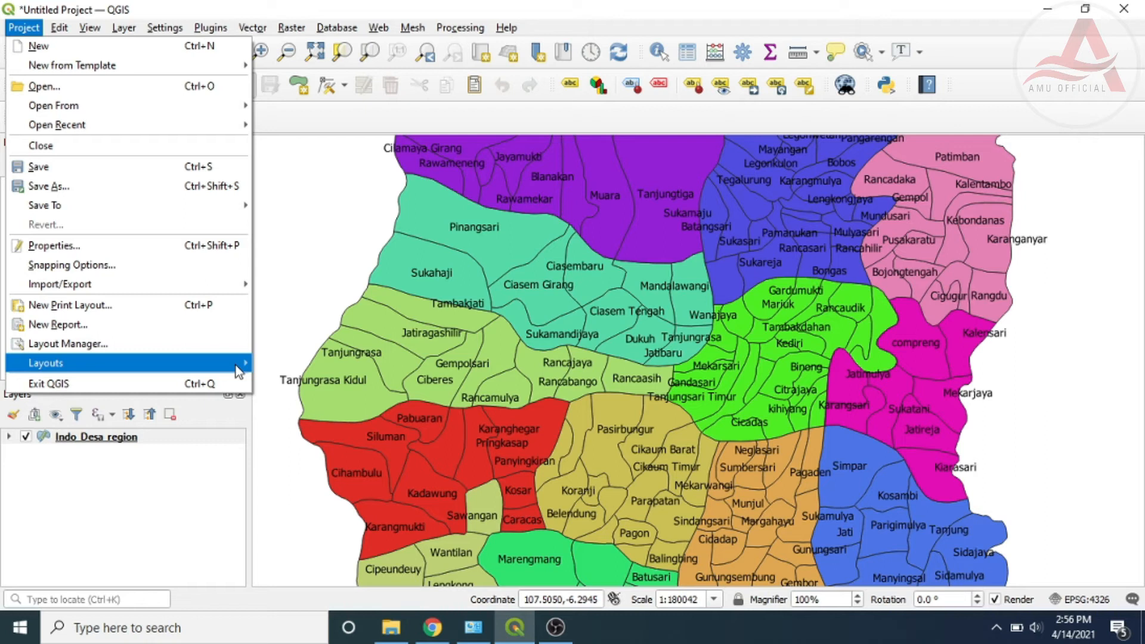
pyautogui.moveTo(240, 289)
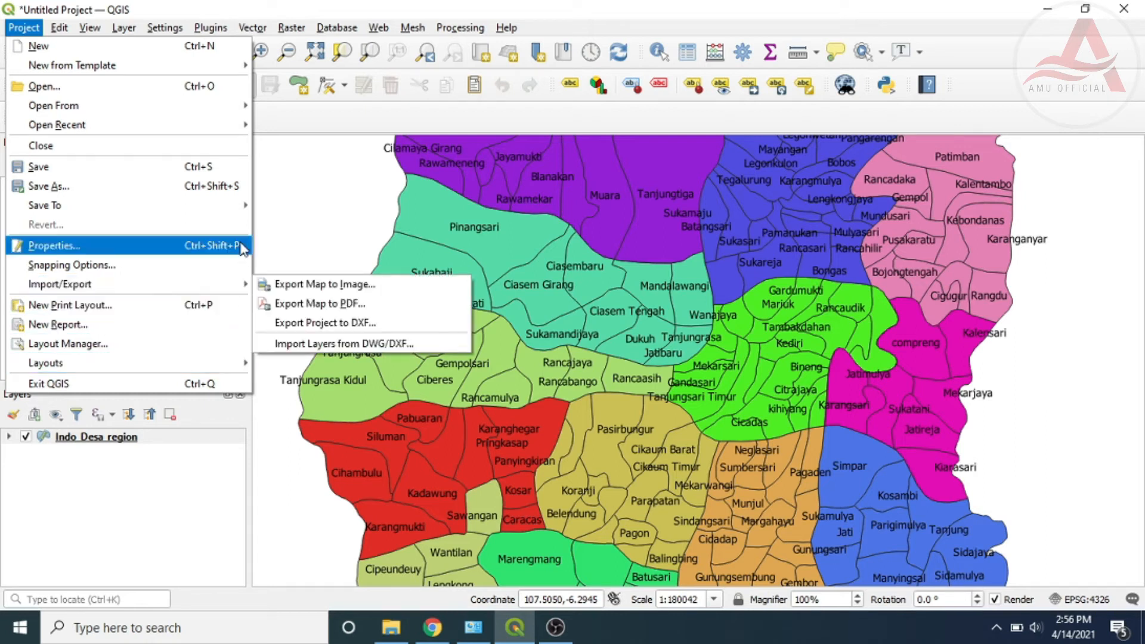
pyautogui.moveTo(245, 210)
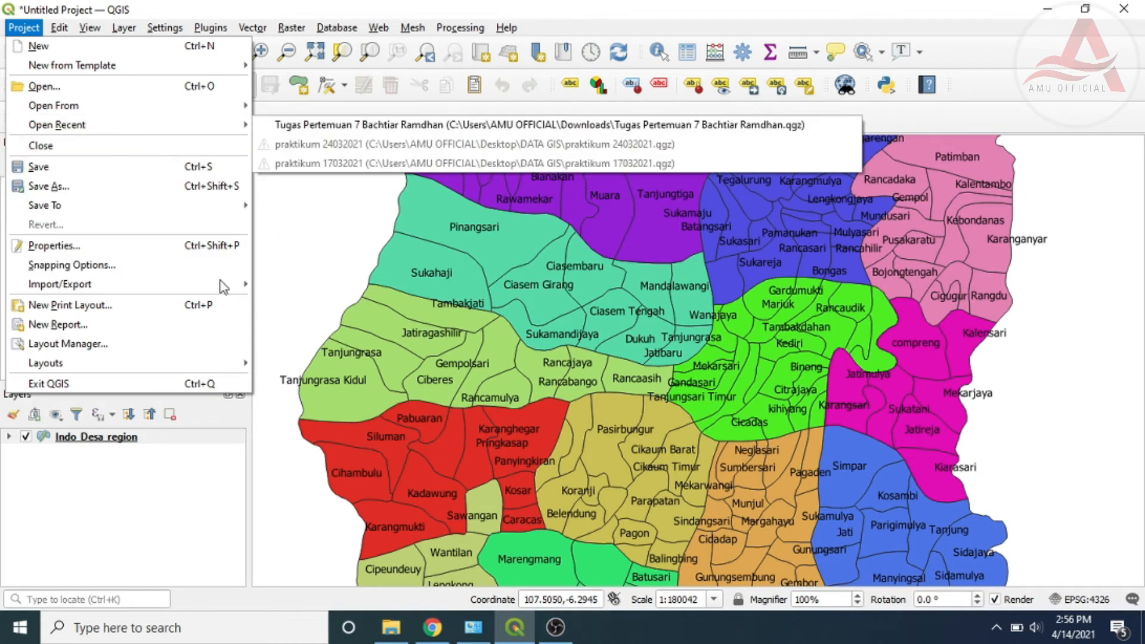
pyautogui.click(194, 306)
pyautogui.write('PRINT')
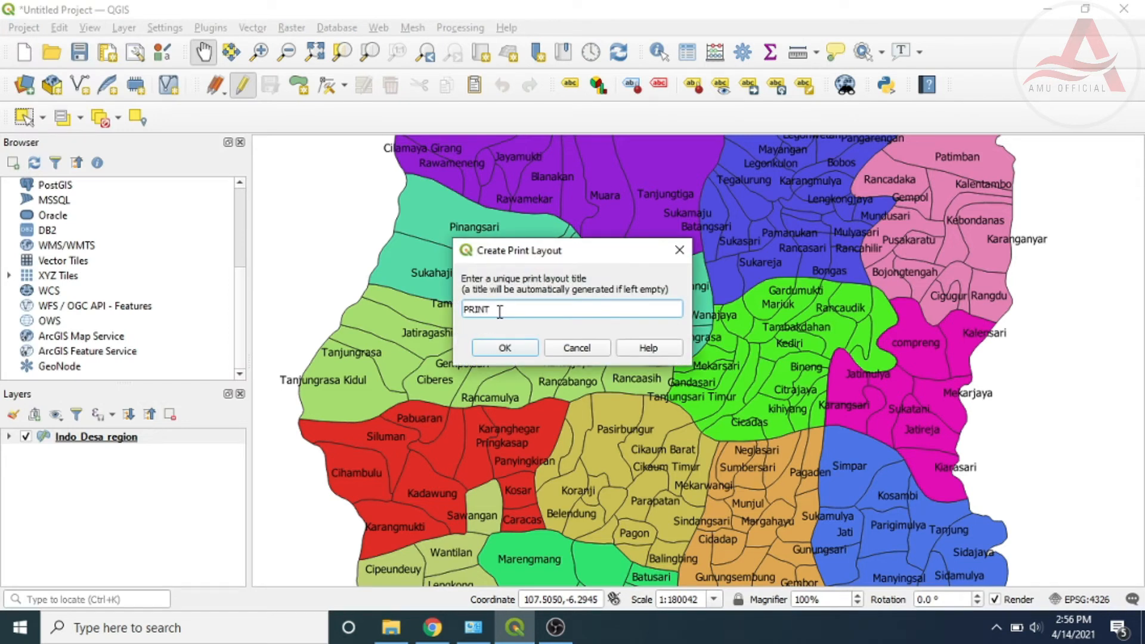
pyautogui.press('BackSpace')
pyautogui.press('BackSpace')
pyautogui.press('BackSpace')
pyautogui.press('BackSpace')
pyautogui.press('BackSpace')
pyautogui.write('print')
pyautogui.click(497, 346)
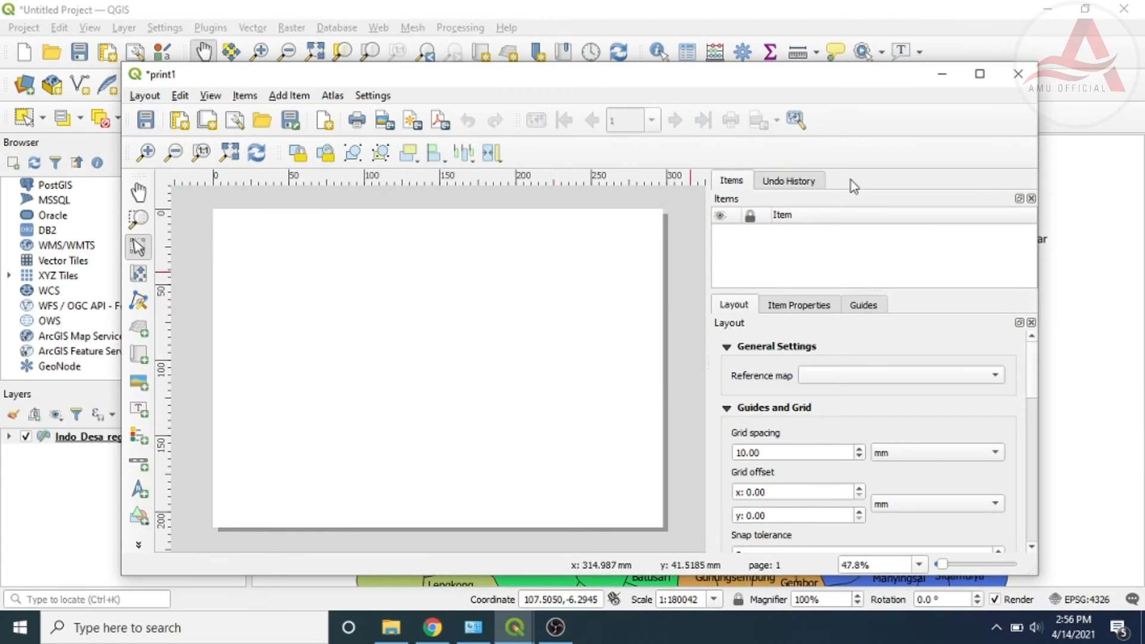
pyautogui.click(980, 73)
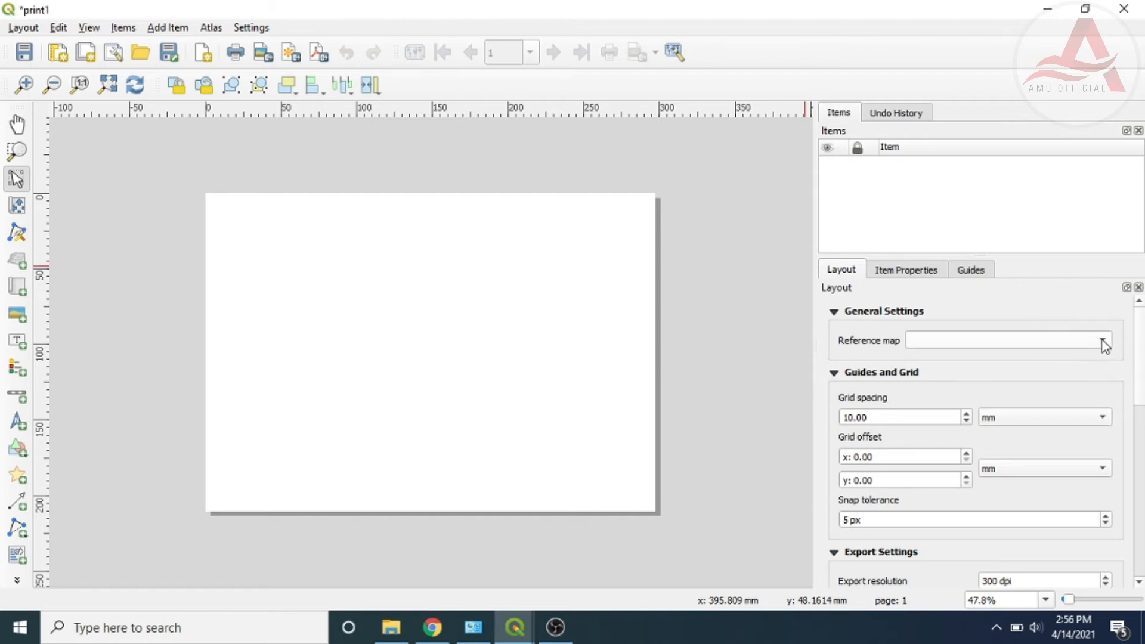
# Examine the layout's general, grid and export settings, along with its item properties and guides
pyautogui.scroll(-4, 1089, 512)
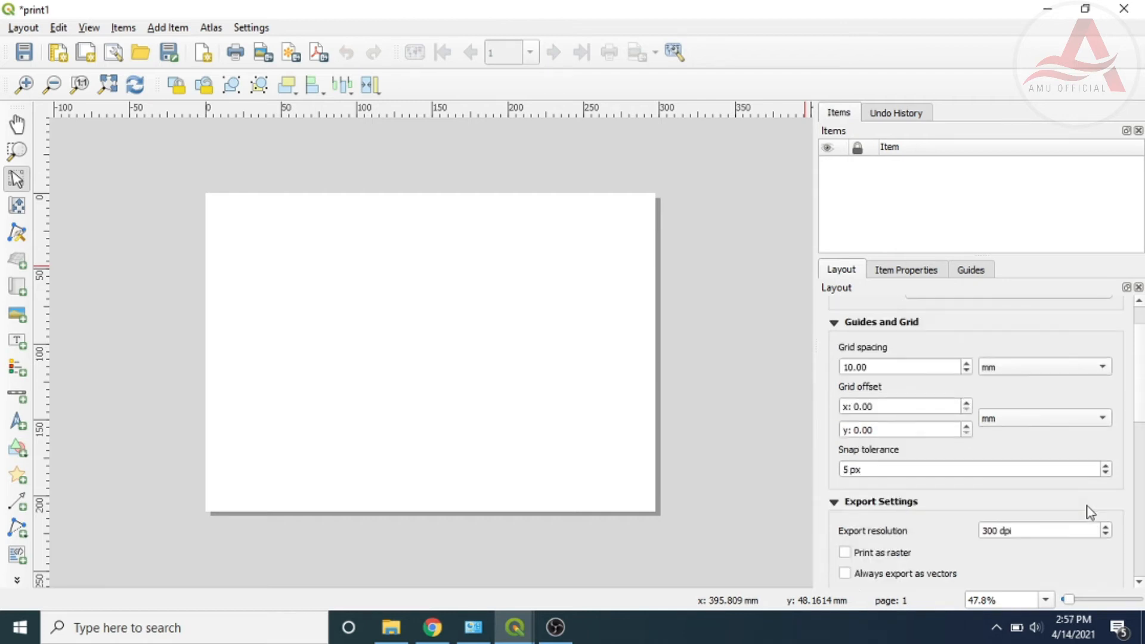
pyautogui.scroll(-1, 1089, 512)
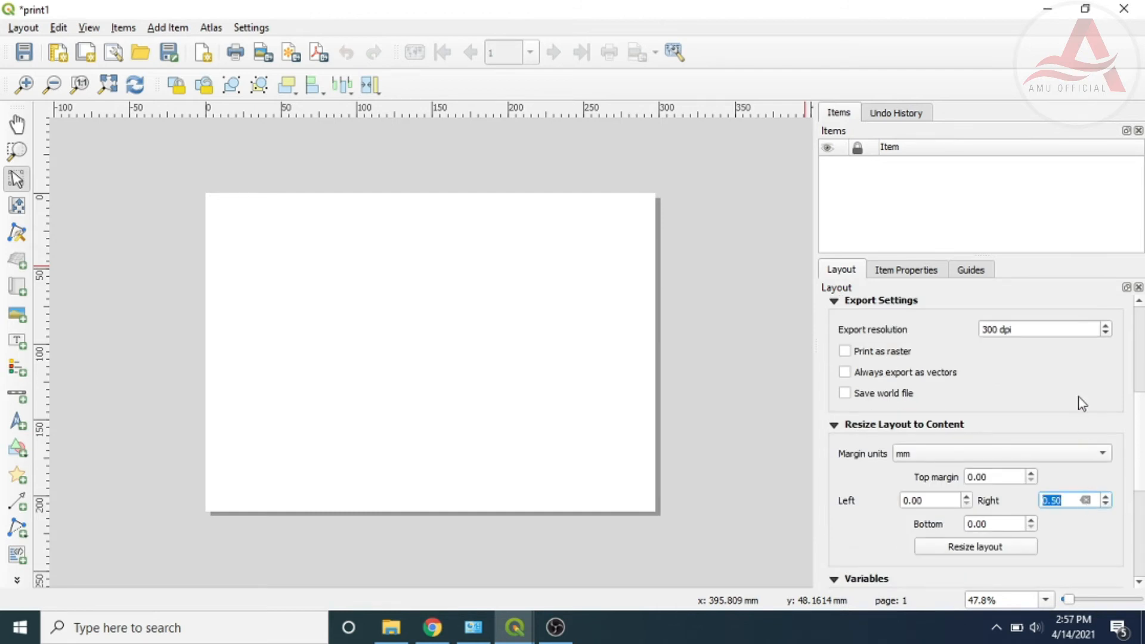
pyautogui.scroll(6, 1082, 404)
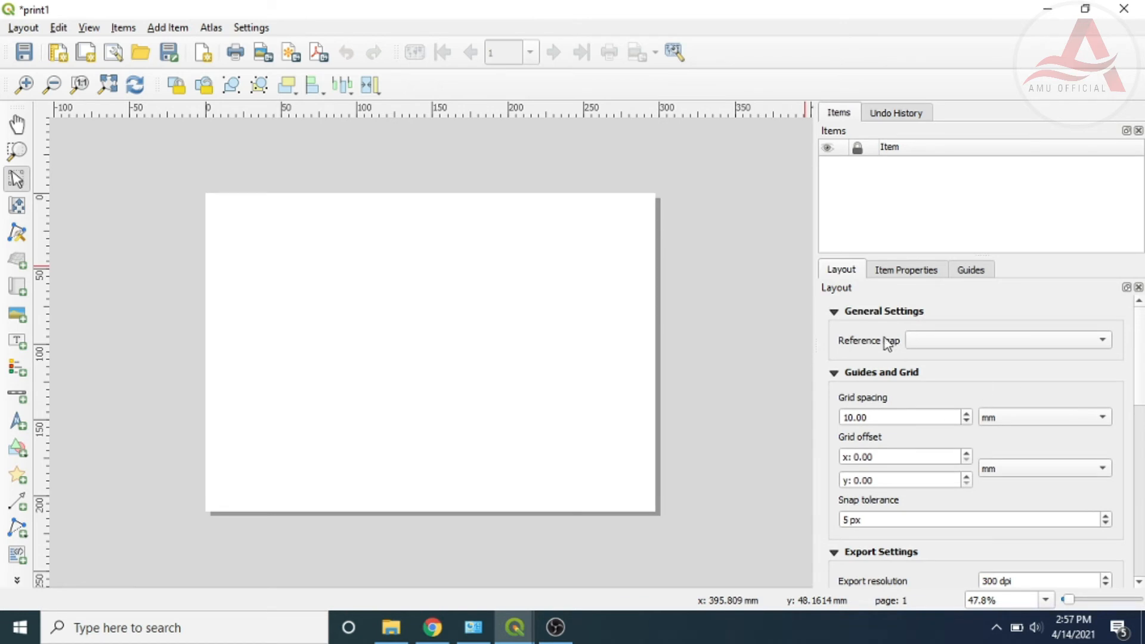
pyautogui.click(893, 274)
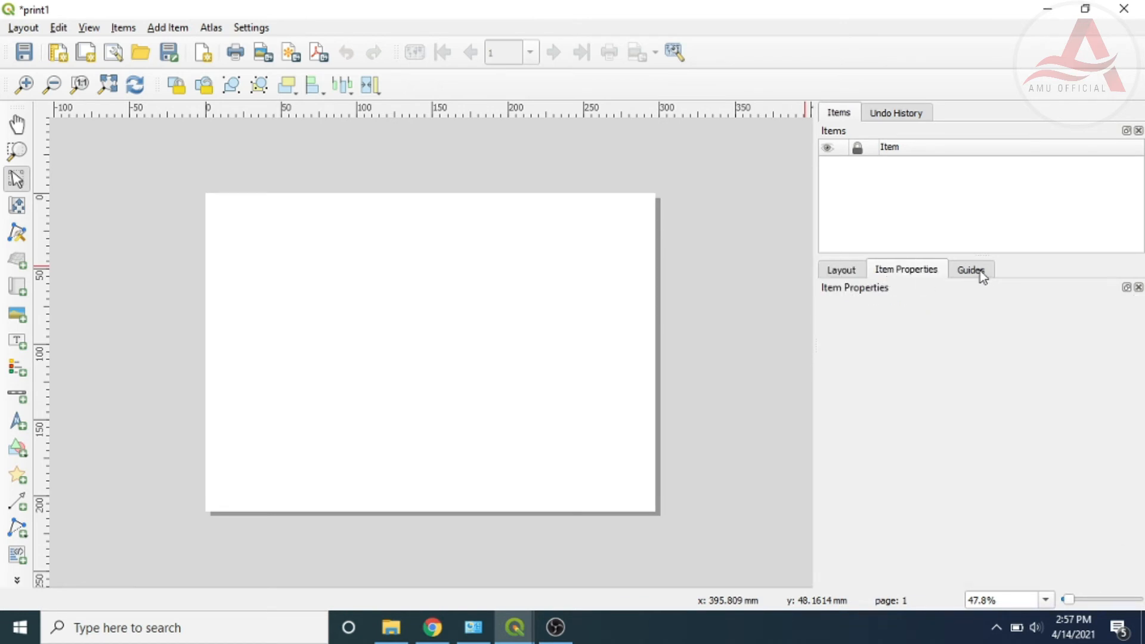
pyautogui.click(975, 271)
pyautogui.click(910, 271)
pyautogui.click(843, 271)
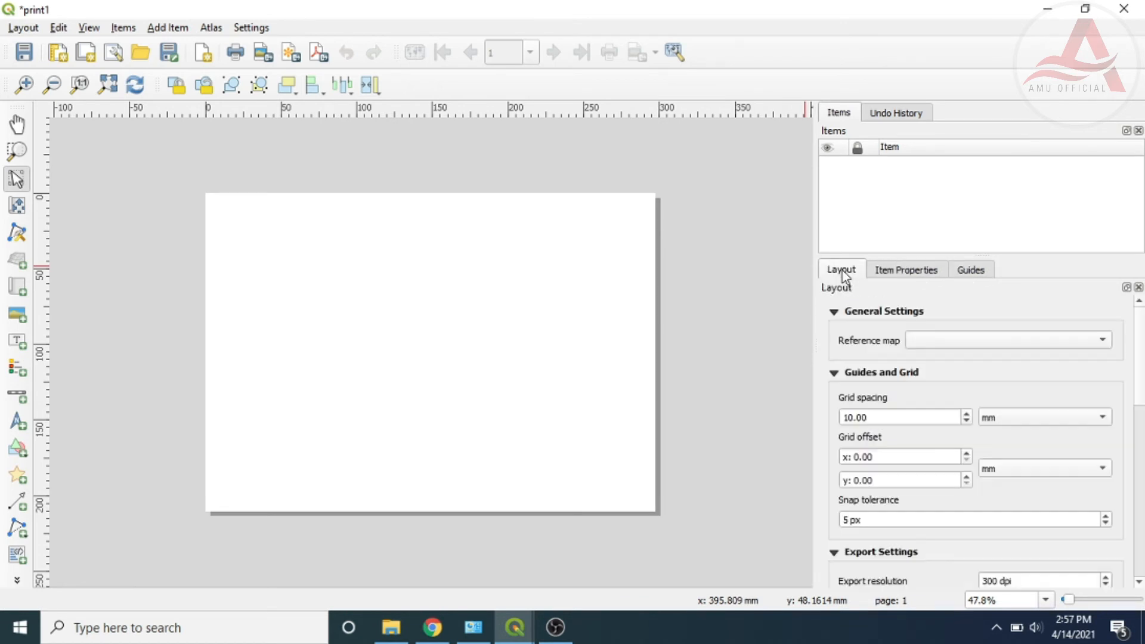
# Examine the layout's resize margins, available margin units, variables and export resolution options
pyautogui.scroll(-4, 979, 441)
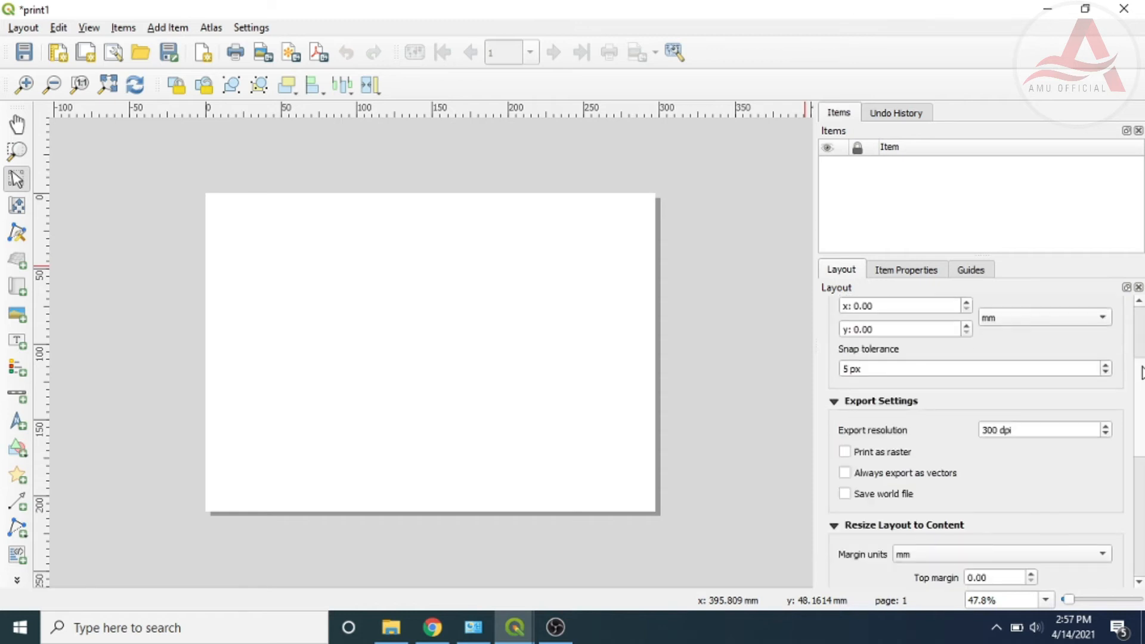
pyautogui.scroll(-4, 1141, 373)
pyautogui.scroll(-1, 1140, 379)
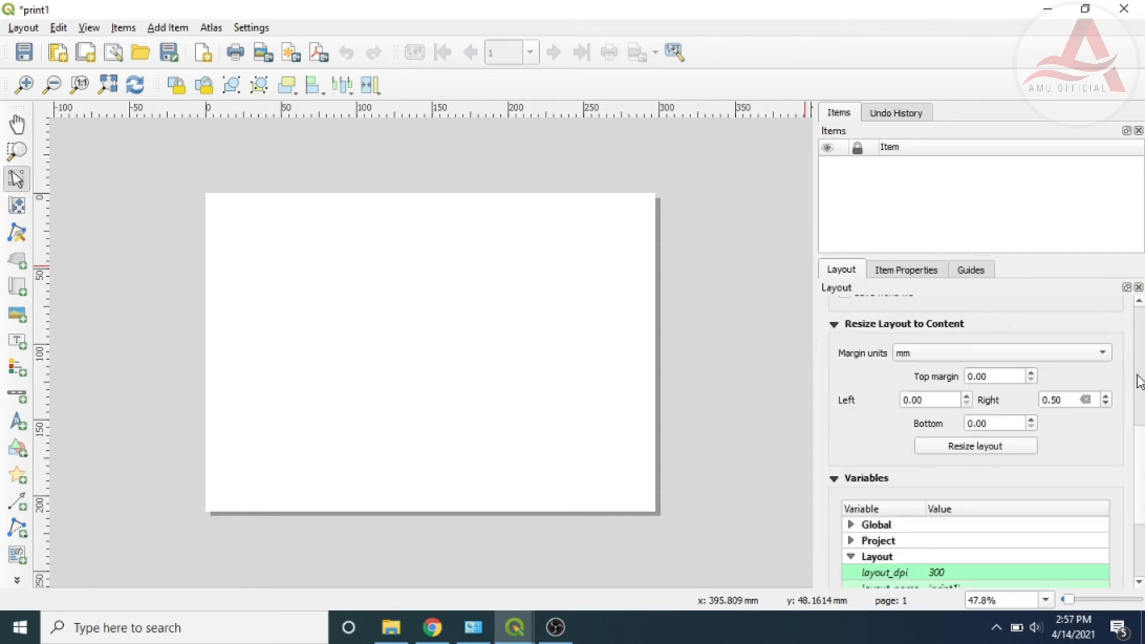
pyautogui.click(1091, 354)
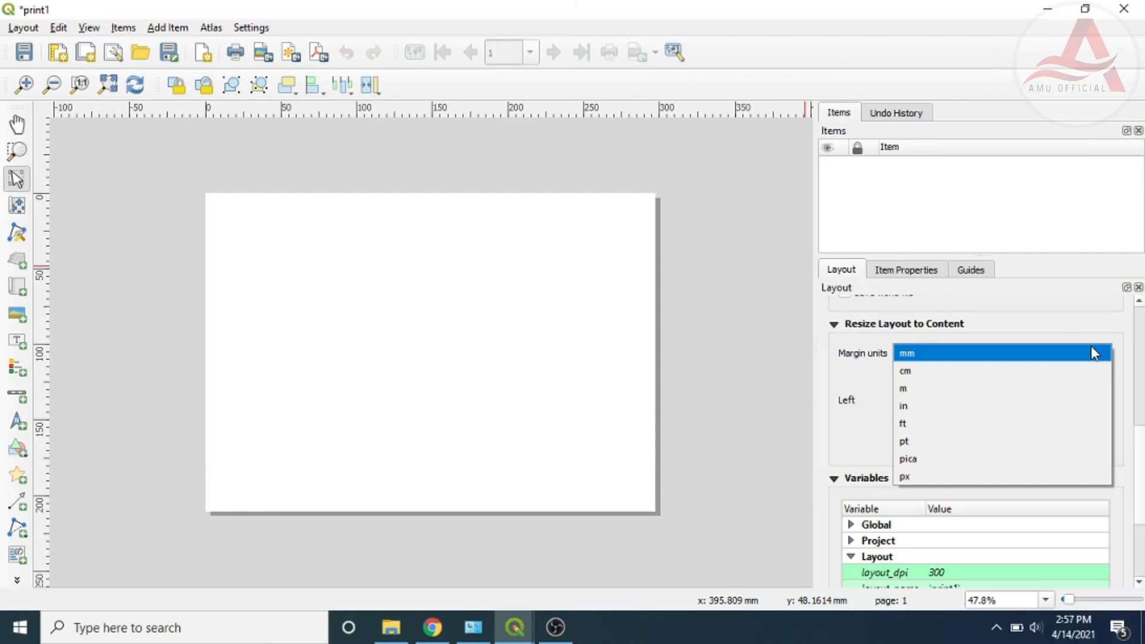
pyautogui.click(1095, 353)
pyautogui.scroll(-3, 1141, 382)
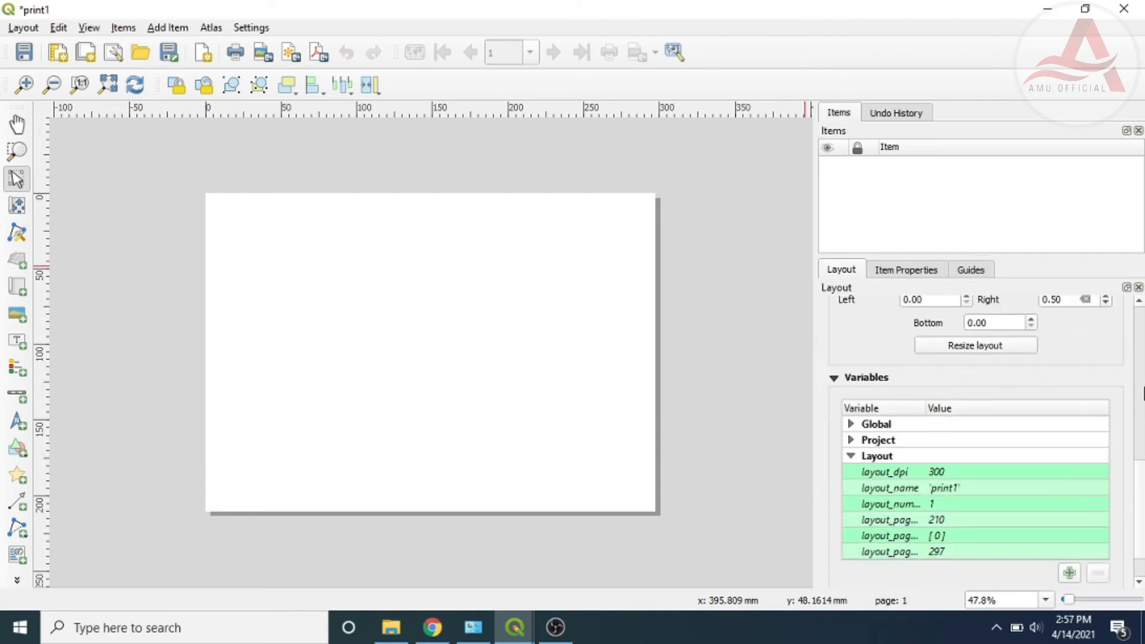
pyautogui.scroll(8, 1143, 393)
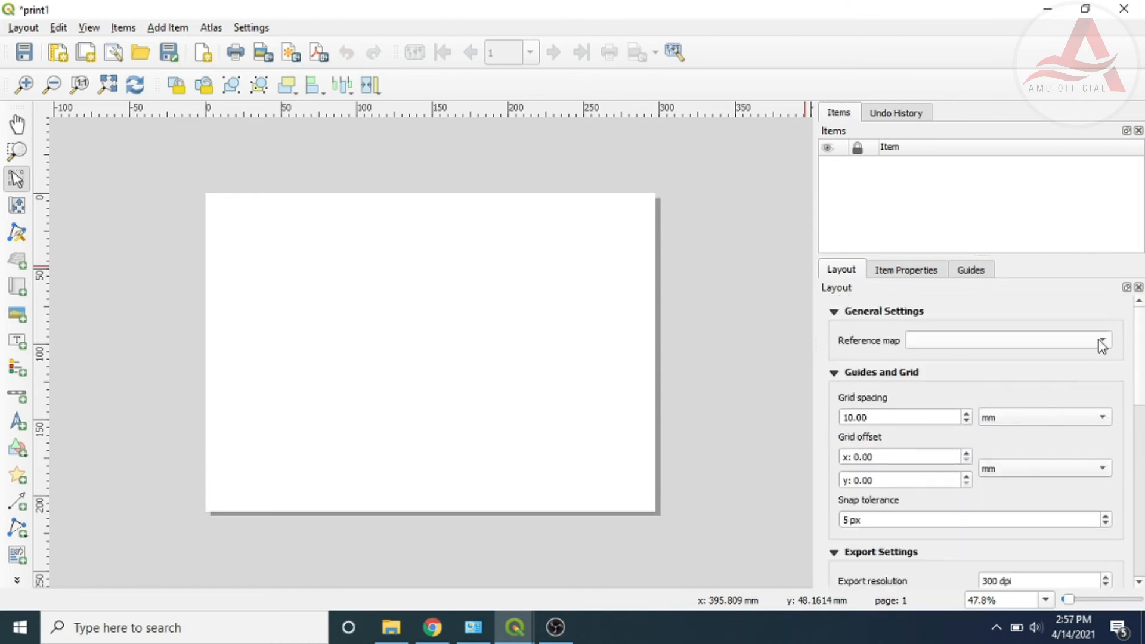
pyautogui.click(906, 271)
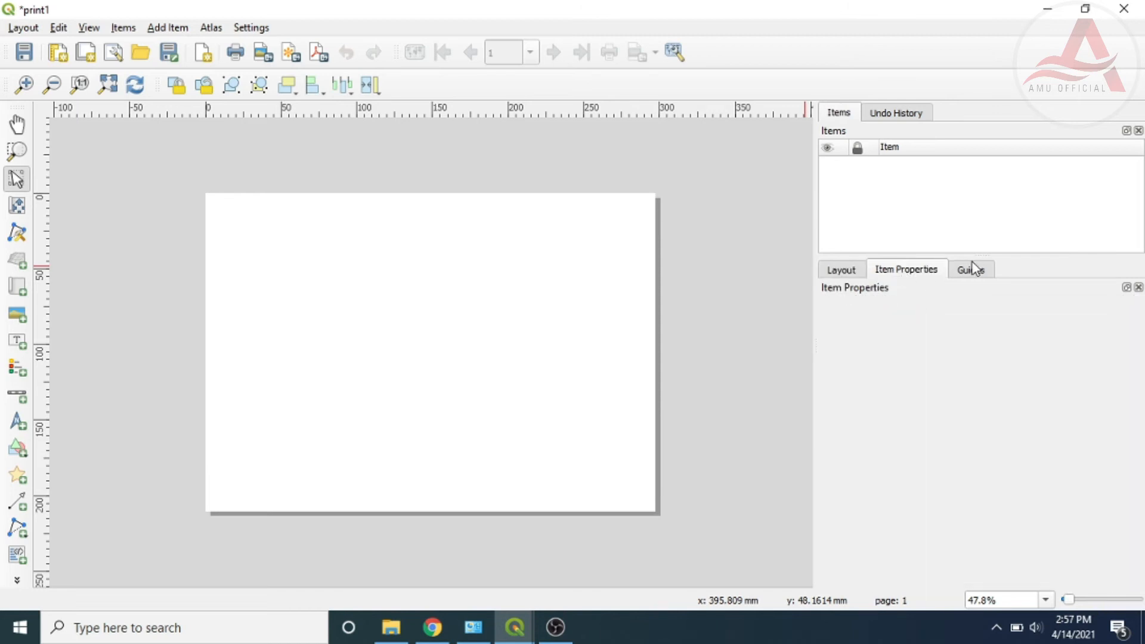
pyautogui.click(847, 271)
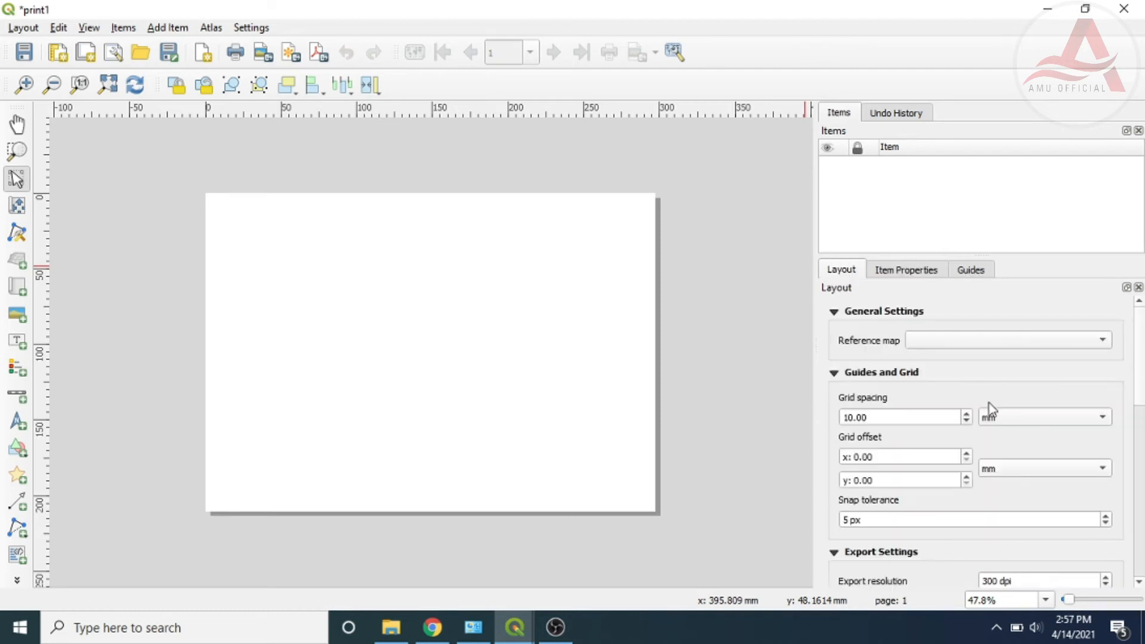
pyautogui.scroll(-3, 1048, 430)
pyautogui.scroll(-1, 1051, 435)
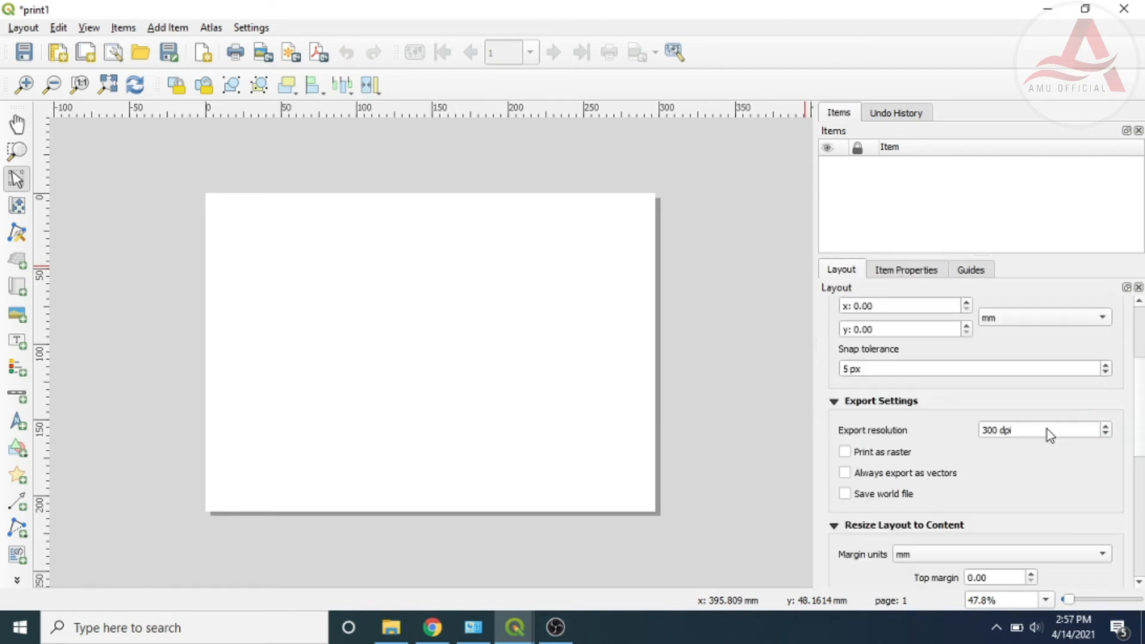
pyautogui.scroll(-1, 1047, 429)
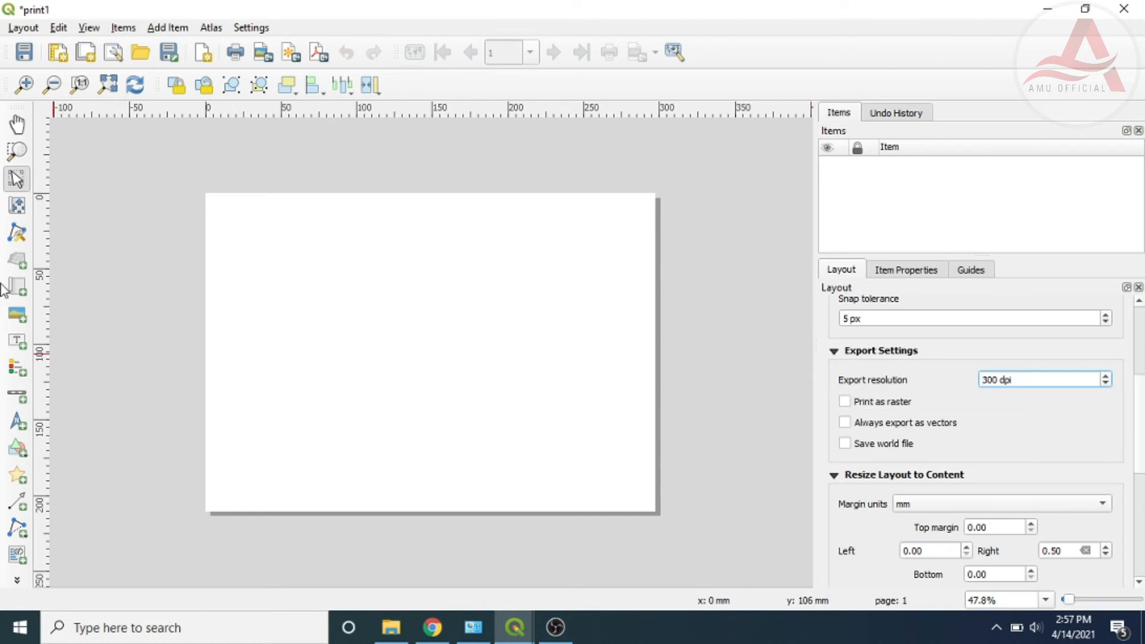
pyautogui.click(9, 314)
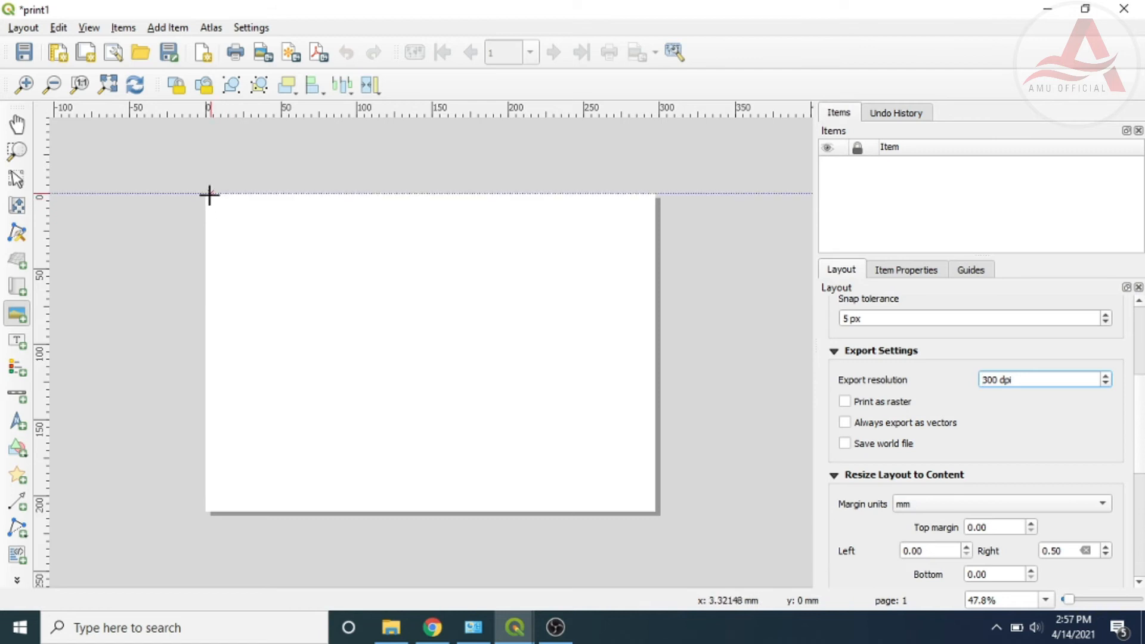
pyautogui.moveTo(207, 194); pyautogui.dragTo(603, 511)
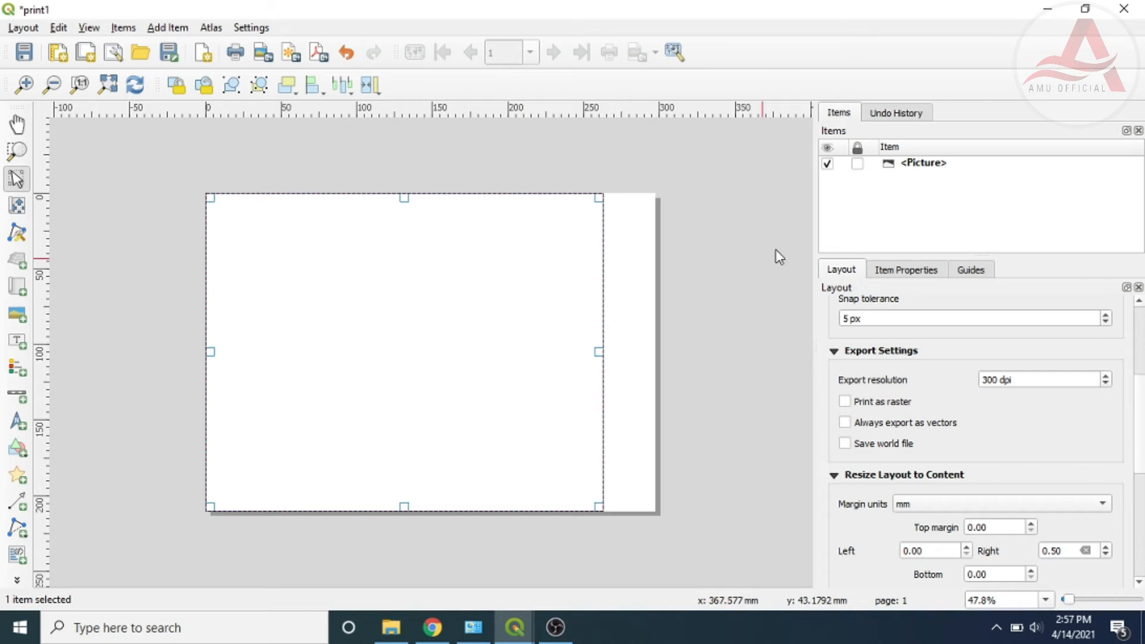
pyautogui.click(859, 166)
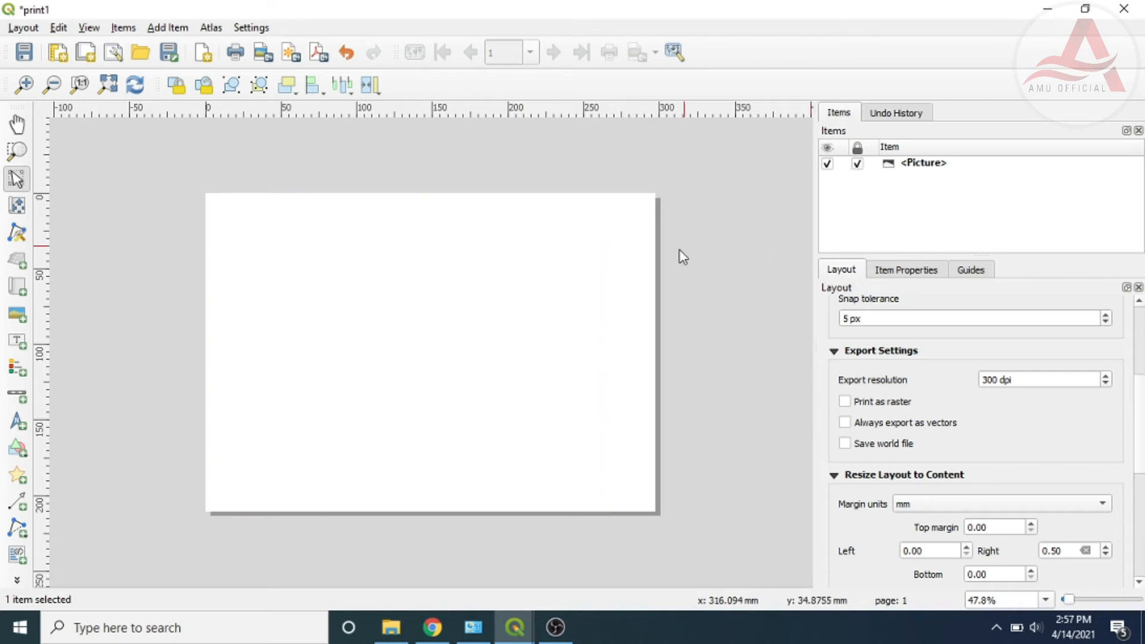
pyautogui.click(858, 165)
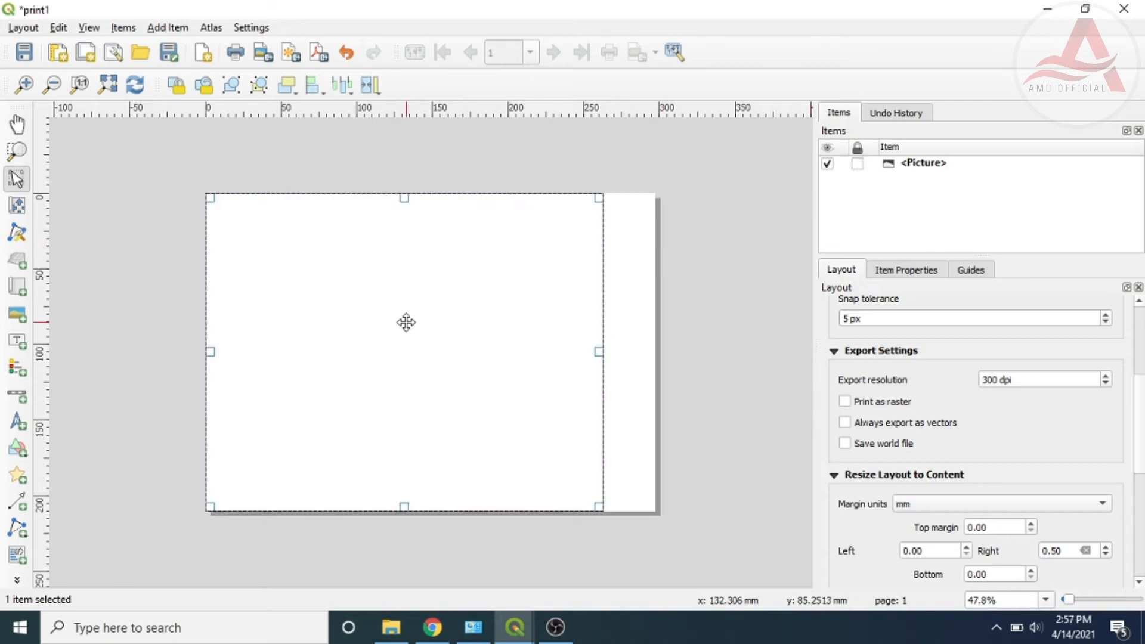
pyautogui.scroll(-3, 463, 311)
pyautogui.scroll(3, 463, 311)
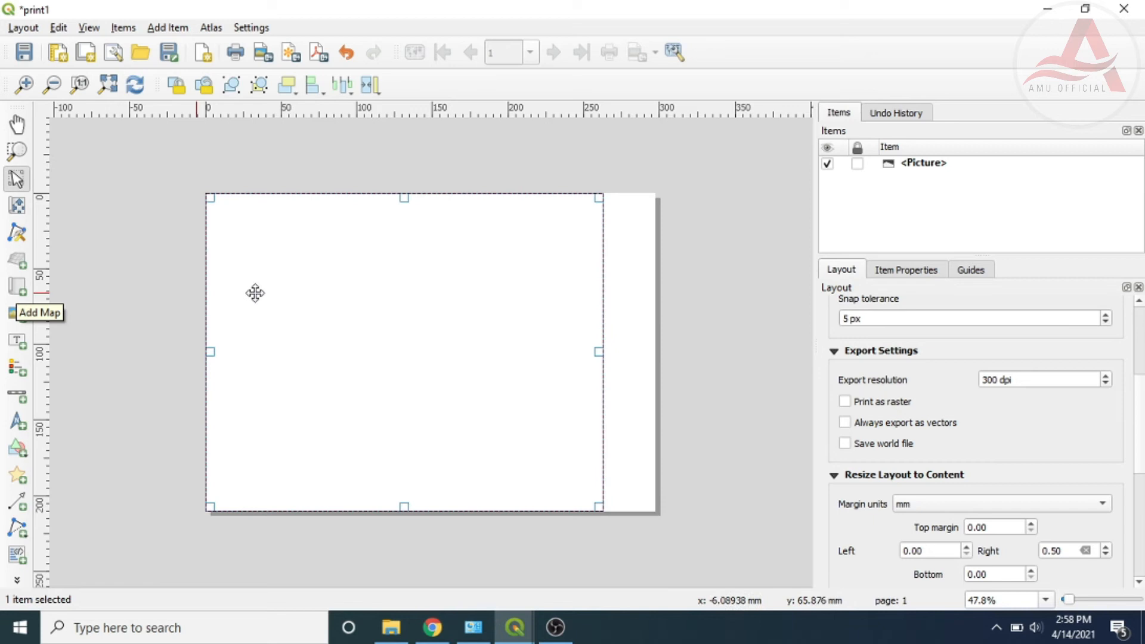
pyautogui.press('Delete')
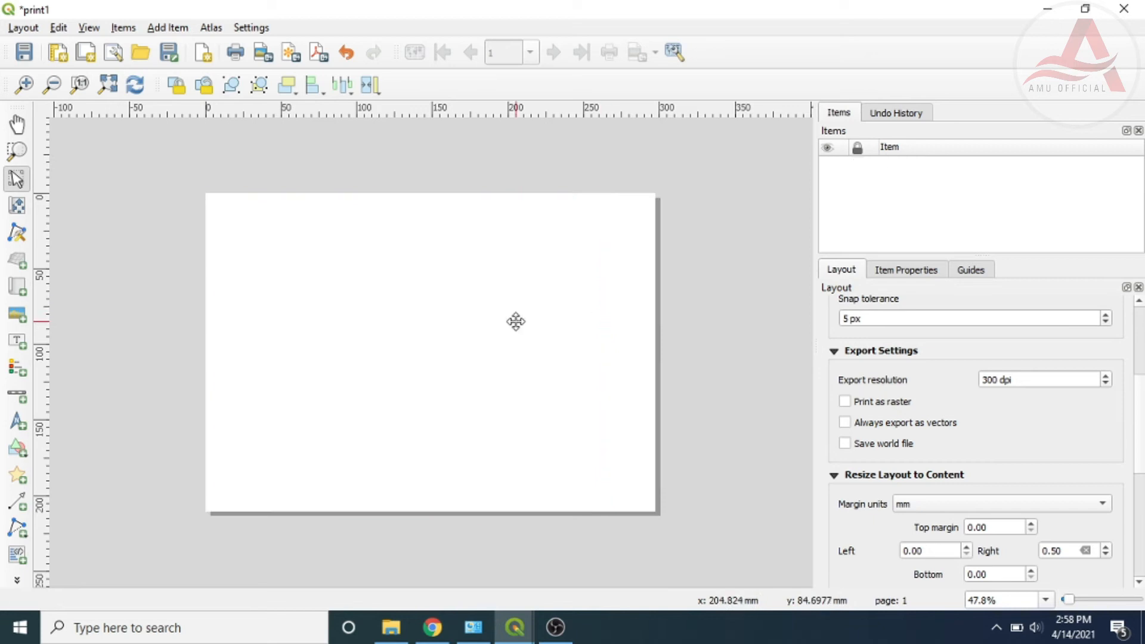
pyautogui.click(16, 288)
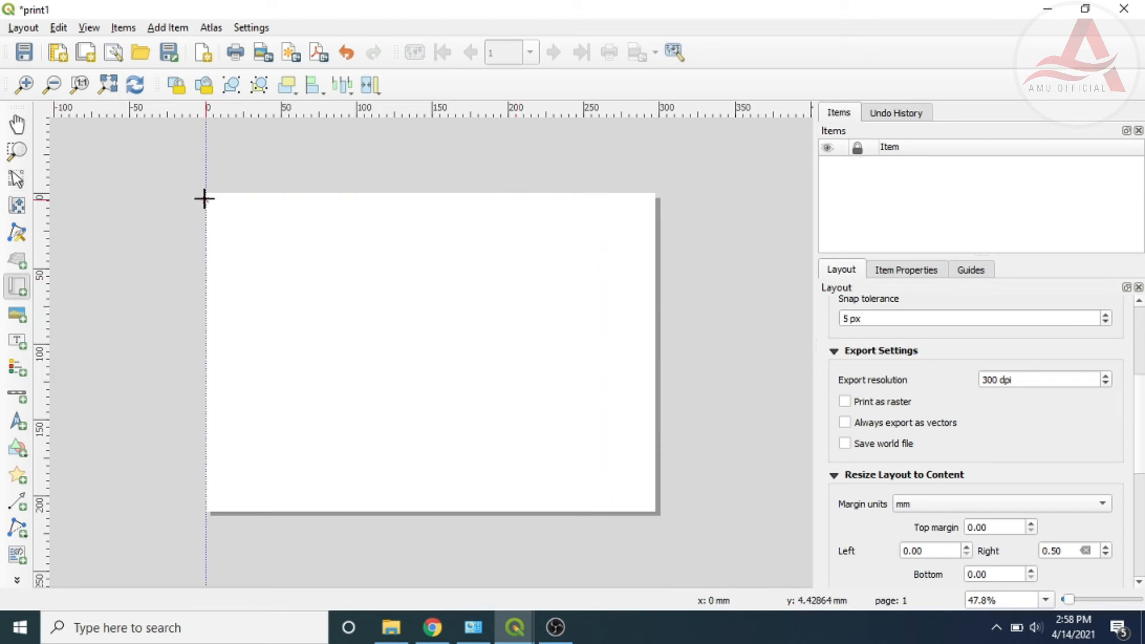
pyautogui.moveTo(206, 192); pyautogui.dragTo(537, 510)
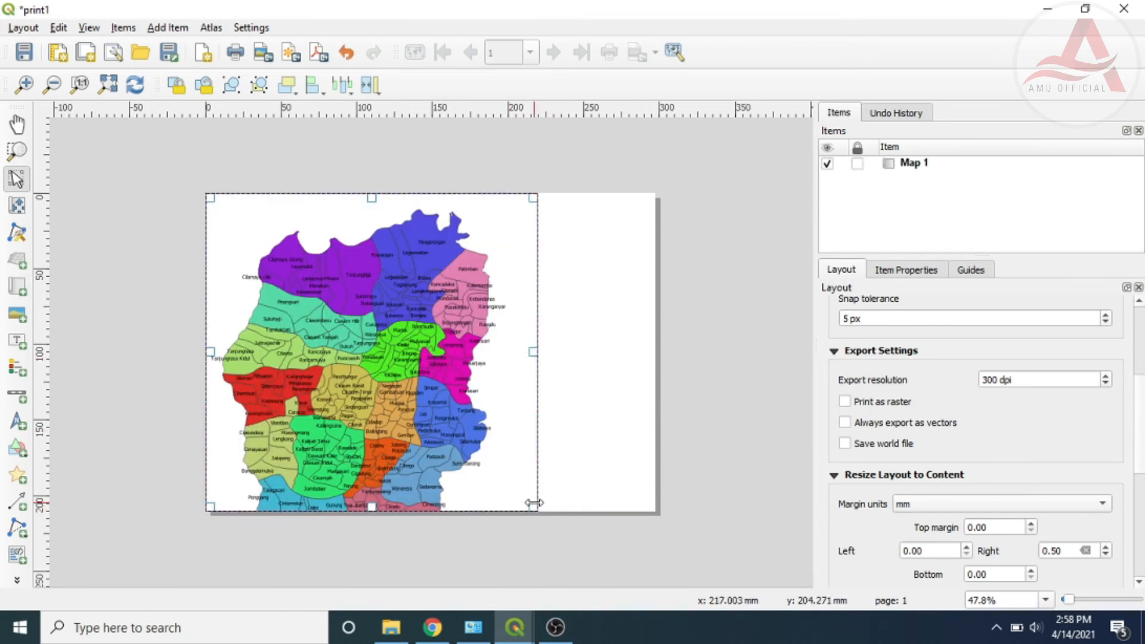
pyautogui.moveTo(534, 506); pyautogui.dragTo(469, 478)
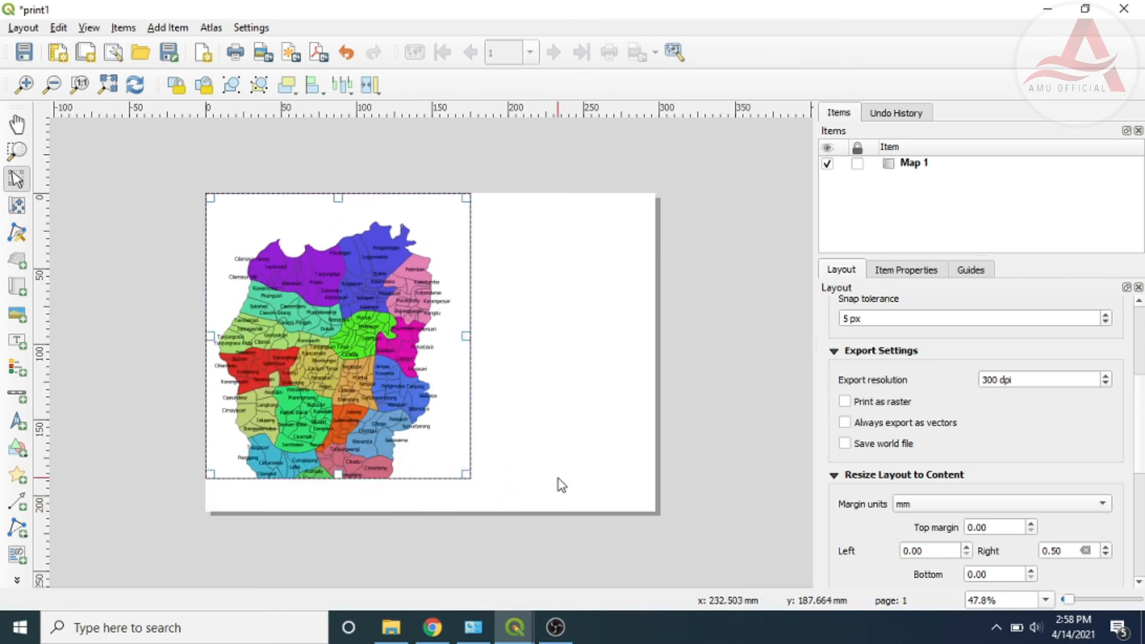
pyautogui.hotkey('ctrl', 'z')
pyautogui.hotkey('ctrl', 'z')
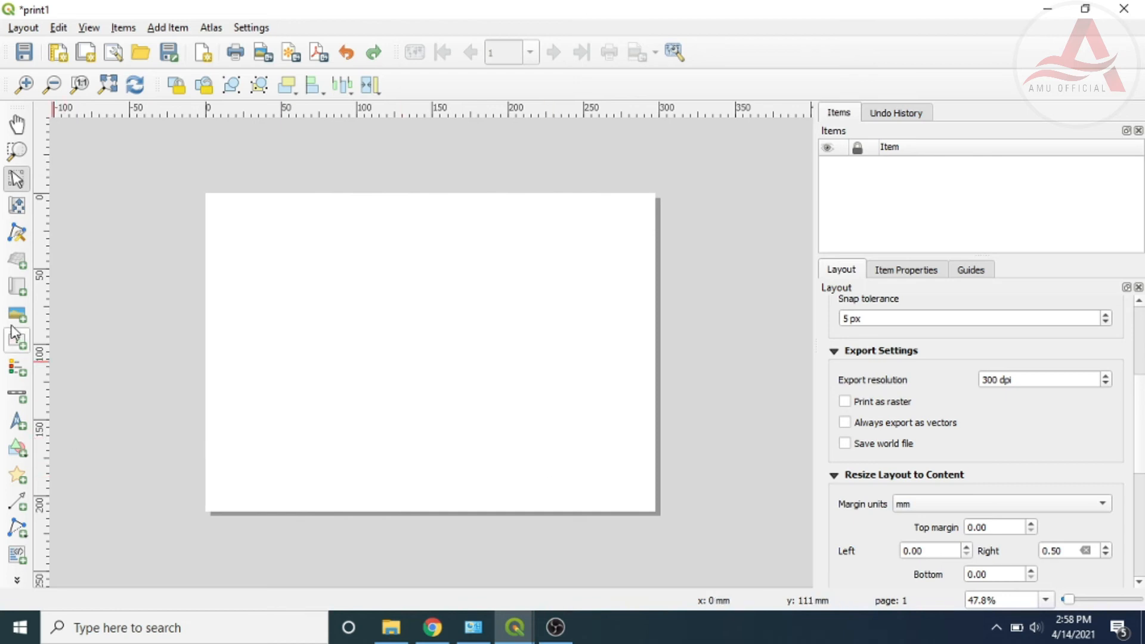
# Add the Subang map to the page and adjust its position and frame to about 159 mm wide and 188 mm high
pyautogui.click(17, 286)
pyautogui.moveTo(259, 225); pyautogui.dragTo(500, 491)
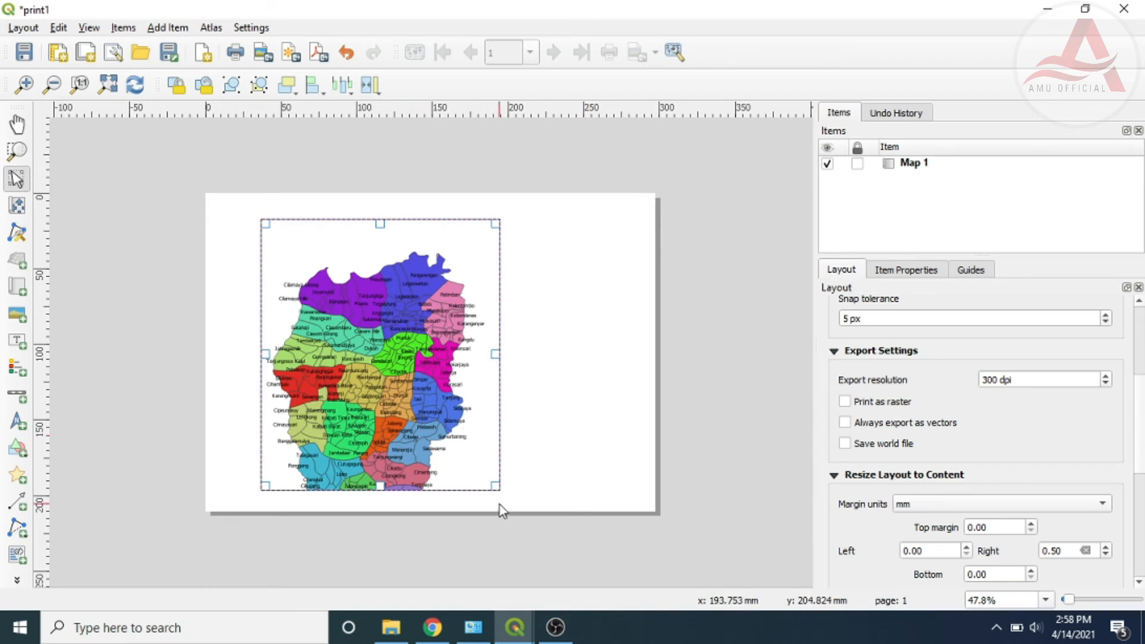
pyautogui.moveTo(493, 487); pyautogui.dragTo(519, 510)
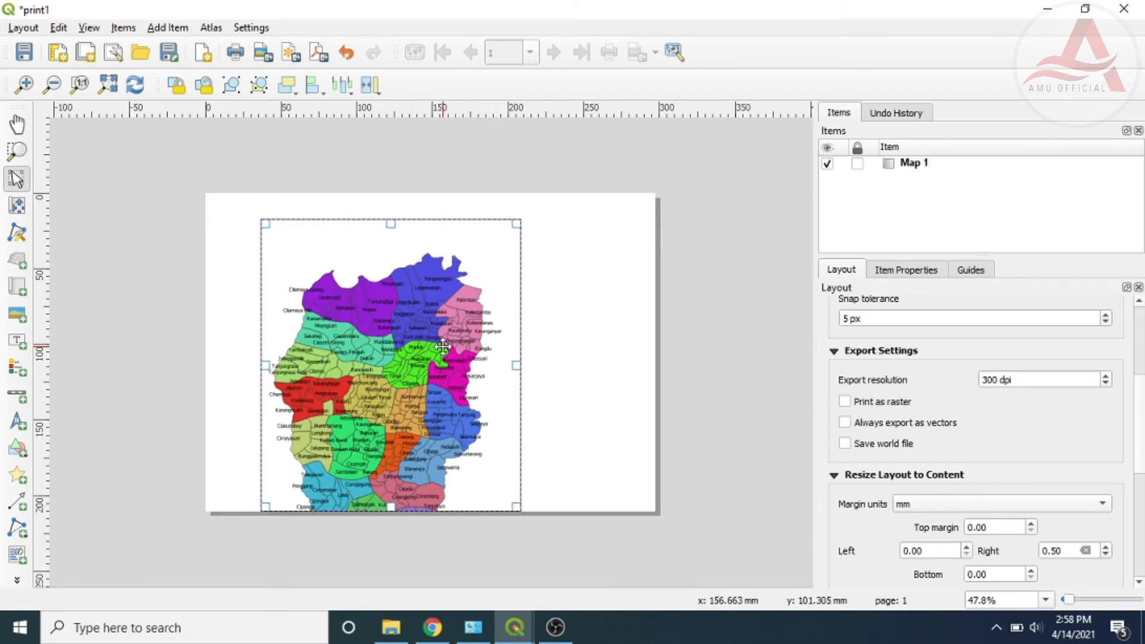
pyautogui.moveTo(441, 348); pyautogui.dragTo(429, 322)
pyautogui.moveTo(507, 483); pyautogui.dragTo(534, 507)
pyautogui.moveTo(468, 436); pyautogui.dragTo(455, 414)
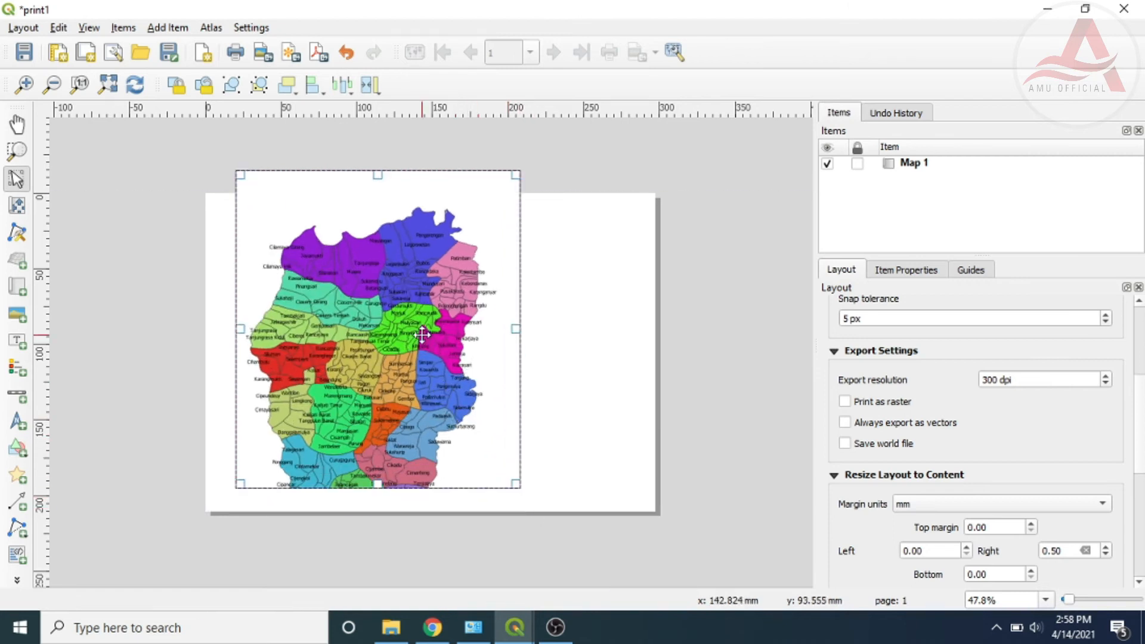
pyautogui.moveTo(422, 335); pyautogui.dragTo(422, 364)
pyautogui.moveTo(513, 205); pyautogui.dragTo(470, 239)
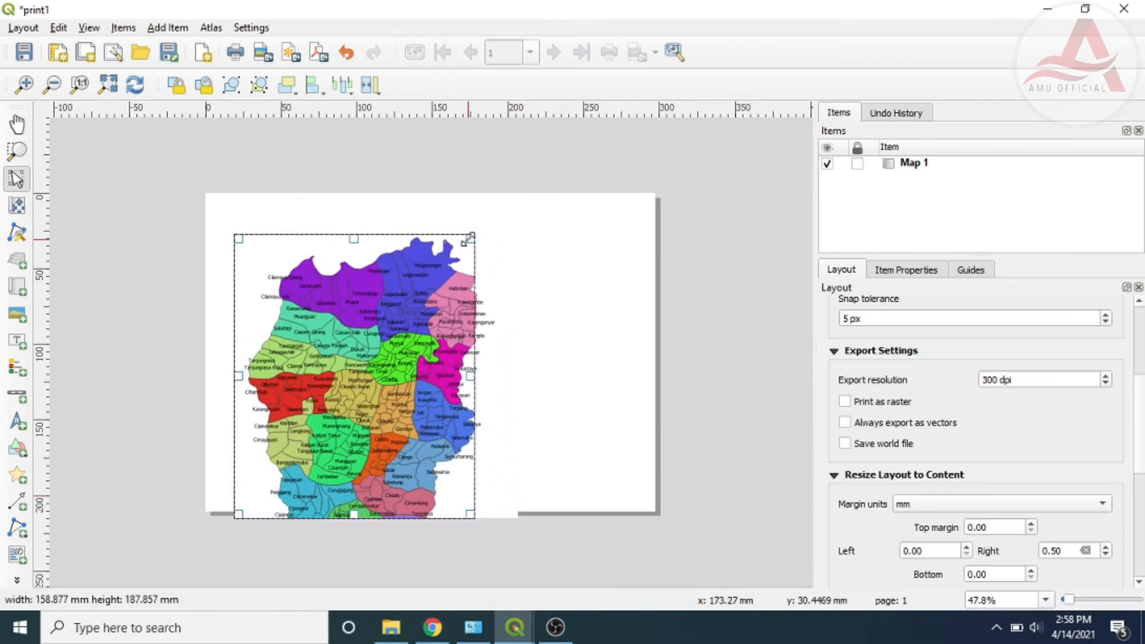
pyautogui.moveTo(373, 382); pyautogui.dragTo(382, 357)
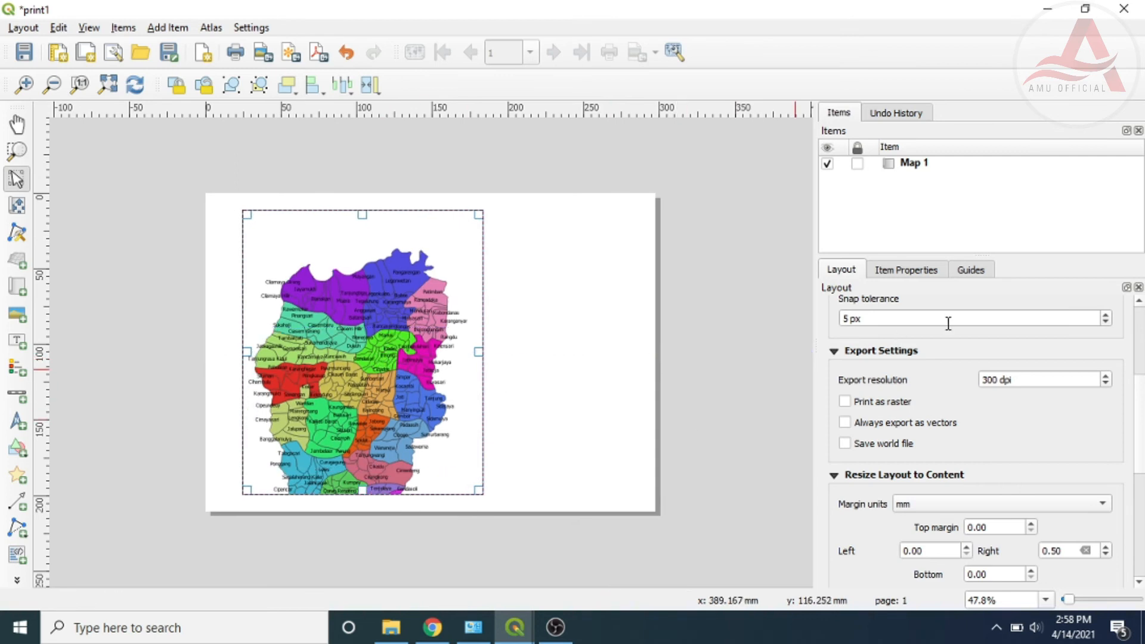
# Examine the global variables listed in the layout settings
pyautogui.scroll(-3, 1096, 401)
pyautogui.scroll(-5, 1067, 480)
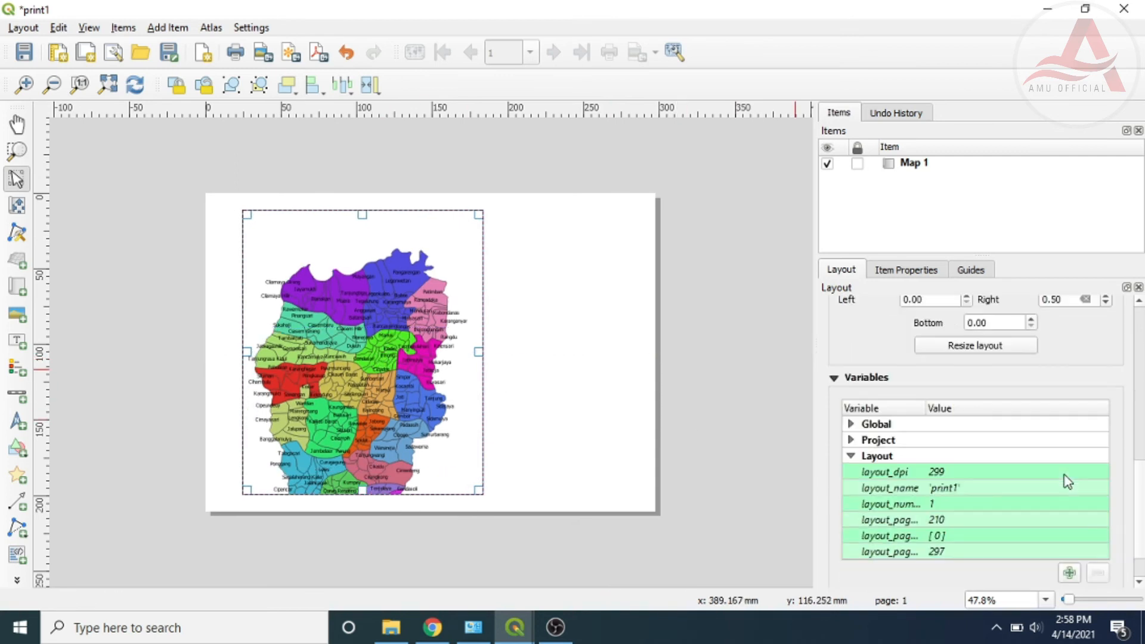
pyautogui.click(851, 425)
pyautogui.scroll(-3, 964, 470)
pyautogui.scroll(3, 964, 470)
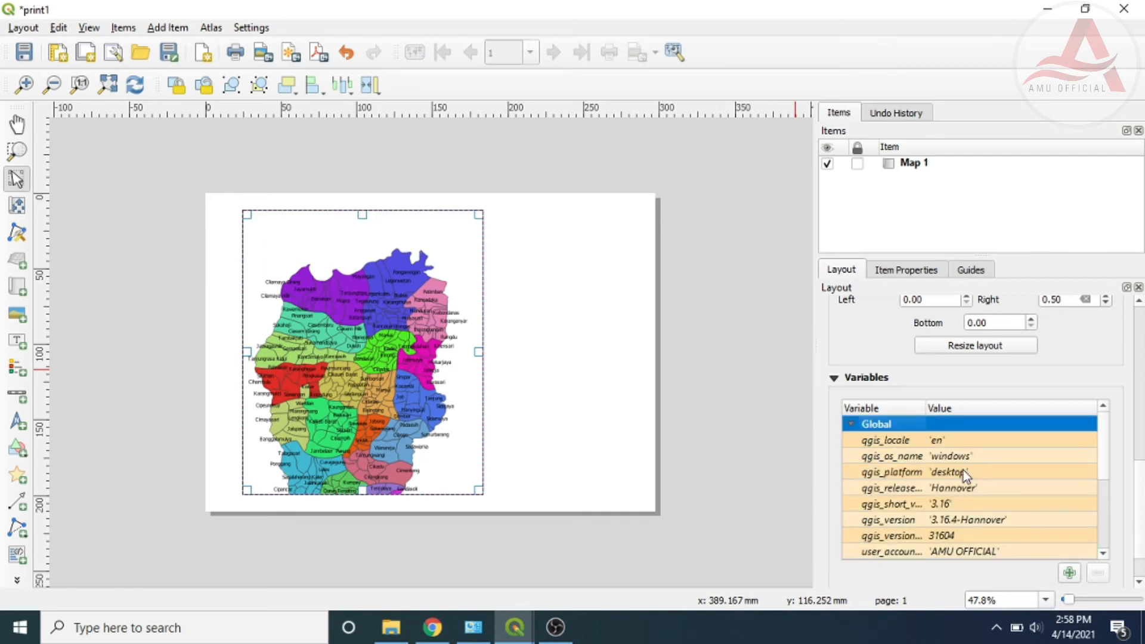
pyautogui.scroll(-1, 964, 470)
pyautogui.scroll(5, 964, 470)
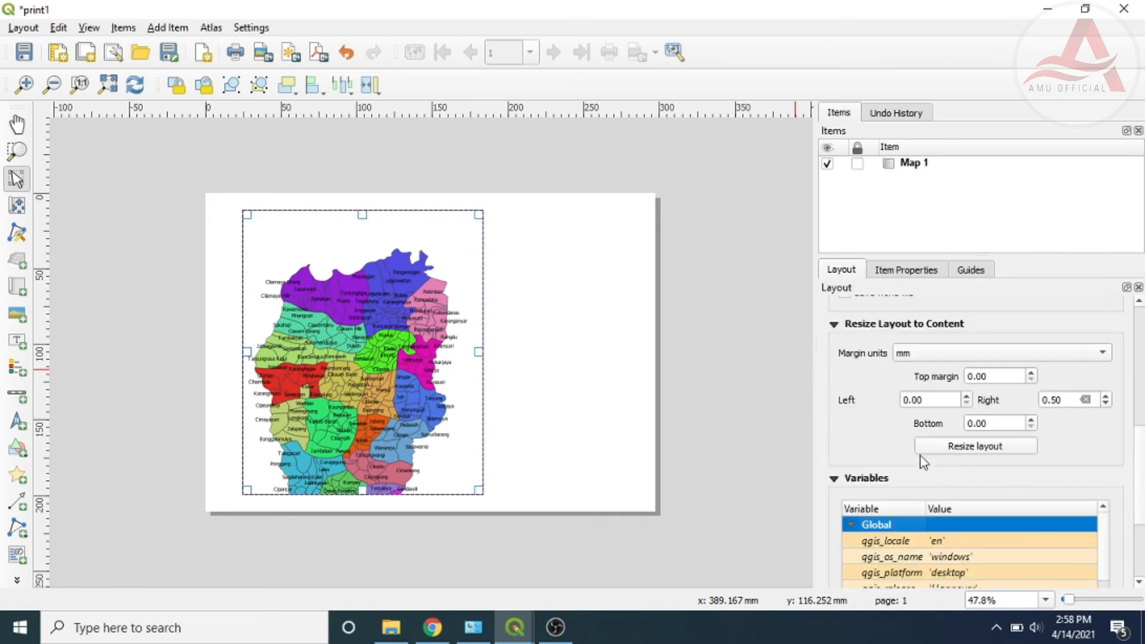
pyautogui.click(854, 525)
pyautogui.scroll(-1, 939, 510)
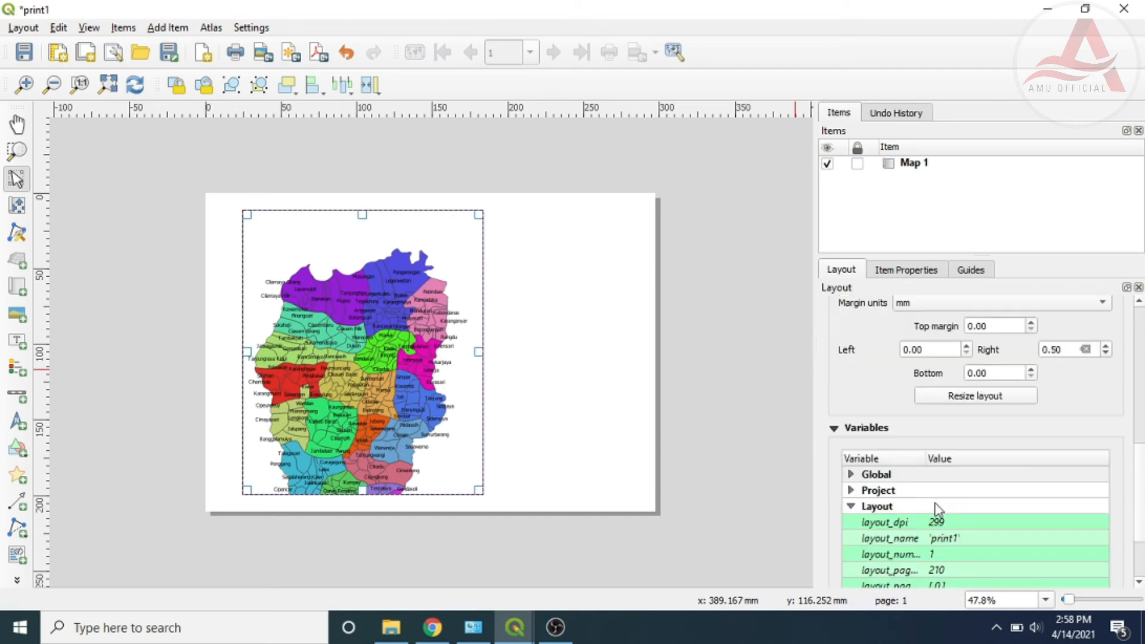
# Examine the project variables, including the layer IDs, distance units and ellipsoid
pyautogui.click(858, 490)
pyautogui.scroll(-3, 942, 510)
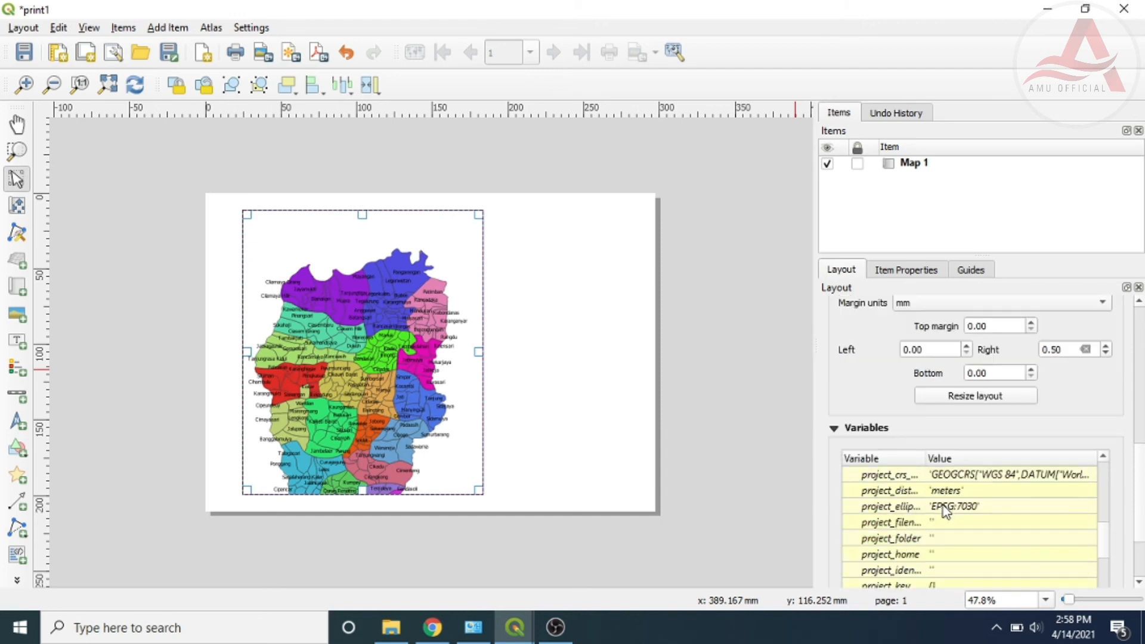
pyautogui.scroll(-3, 945, 511)
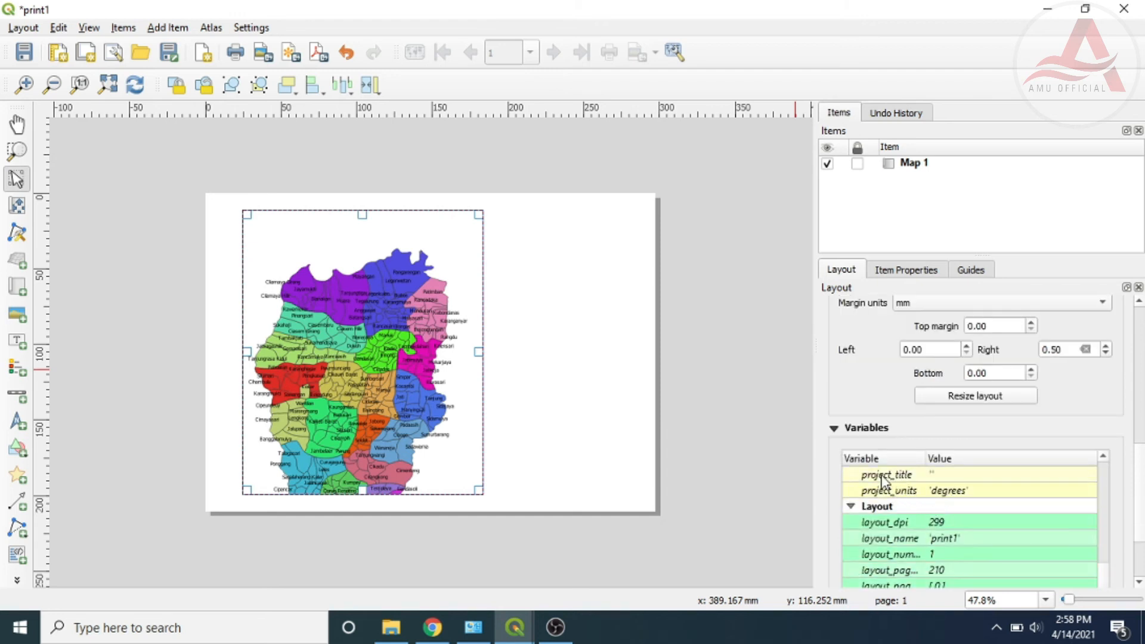
pyautogui.scroll(8, 859, 516)
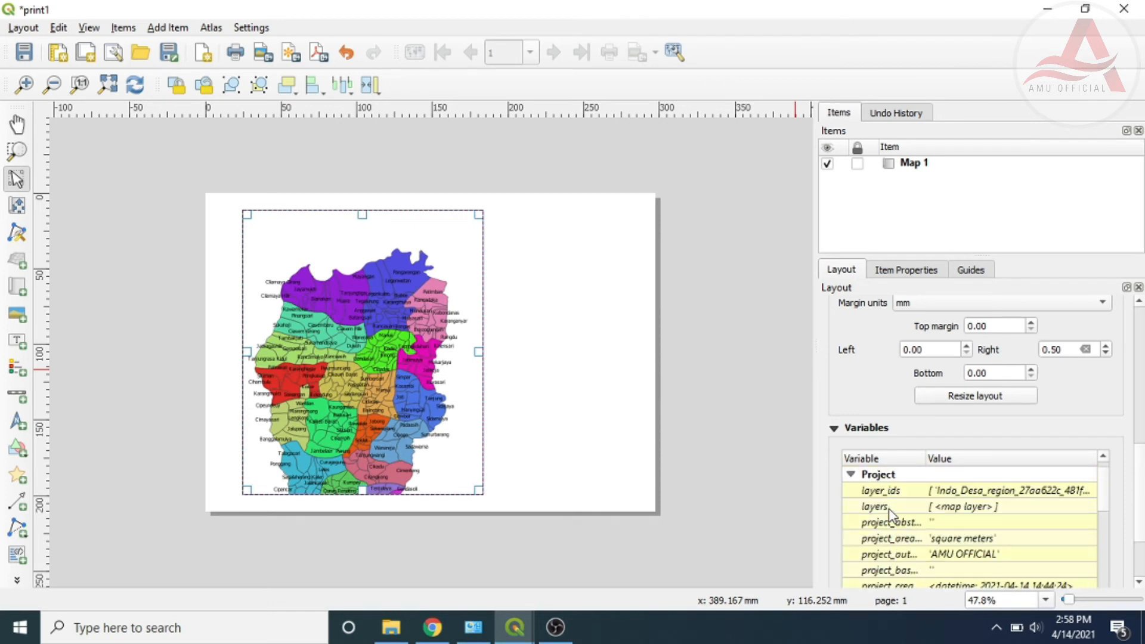
pyautogui.scroll(-1, 905, 539)
pyautogui.scroll(-1, 905, 540)
pyautogui.click(385, 401)
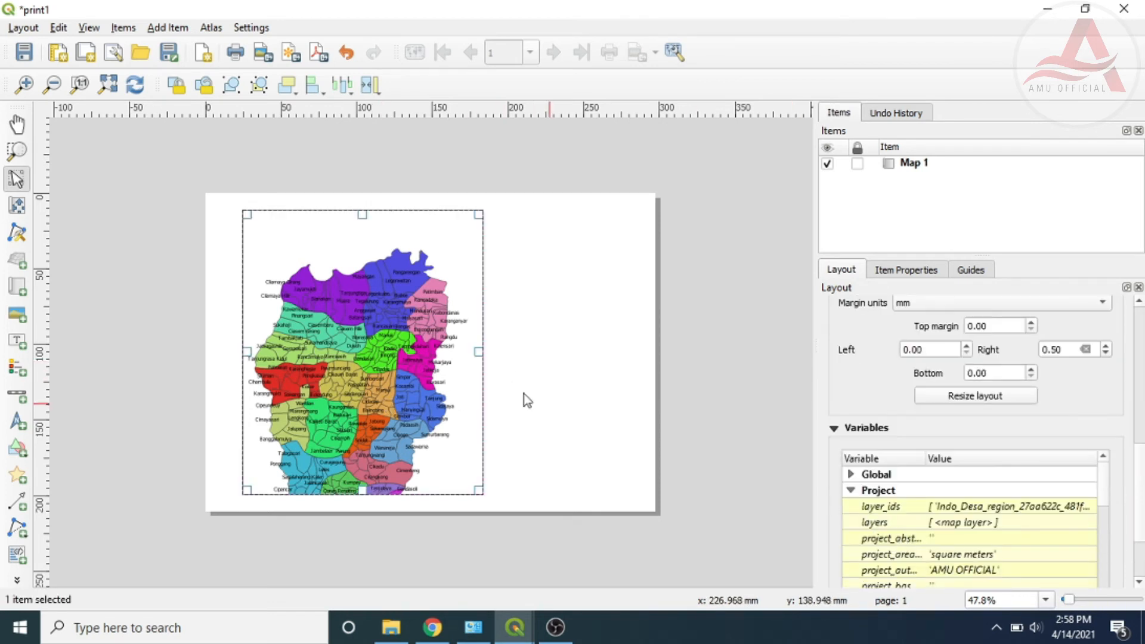
# Switch to the main project window and fit the whole Subang map in the canvas at a scale of about 1:621562
pyautogui.click(1048, 9)
pyautogui.scroll(-3, 755, 358)
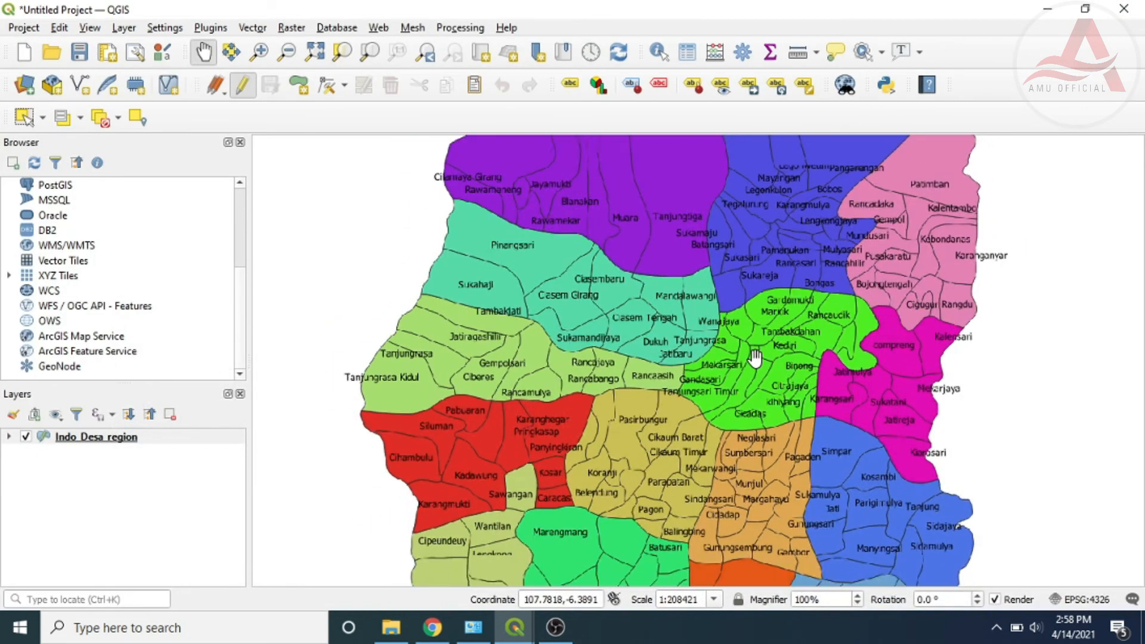
pyautogui.scroll(1, 756, 358)
pyautogui.scroll(-3, 768, 373)
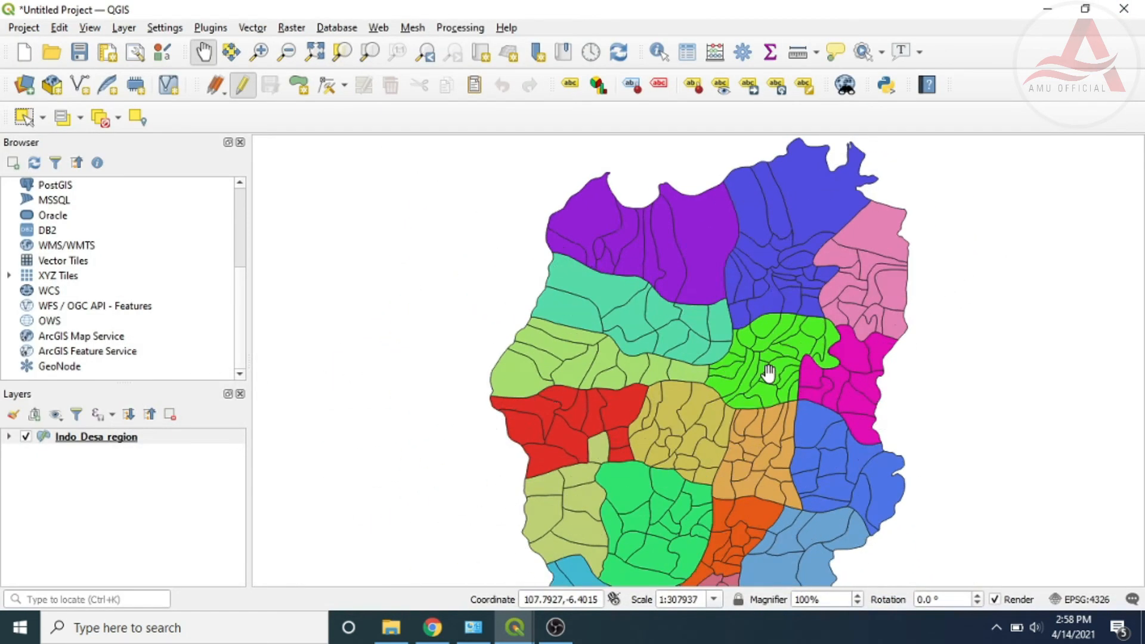
pyautogui.scroll(-2, 767, 377)
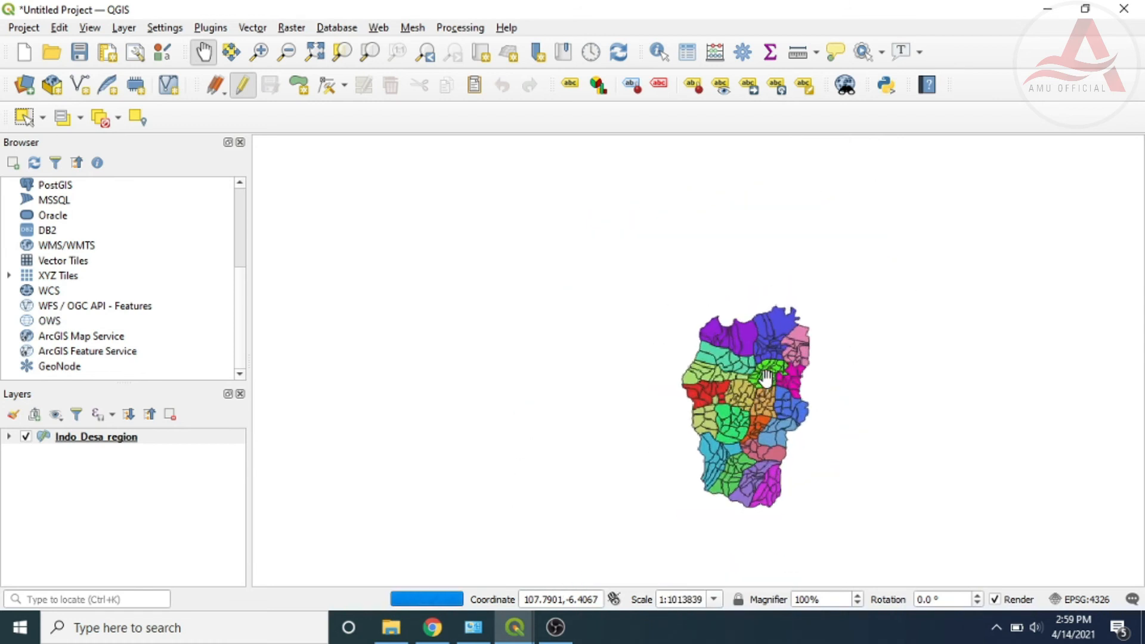
pyautogui.scroll(1, 767, 377)
pyautogui.moveTo(740, 409); pyautogui.dragTo(654, 384)
pyautogui.scroll(1, 728, 386)
pyautogui.scroll(1, 681, 382)
pyautogui.scroll(1, 681, 382)
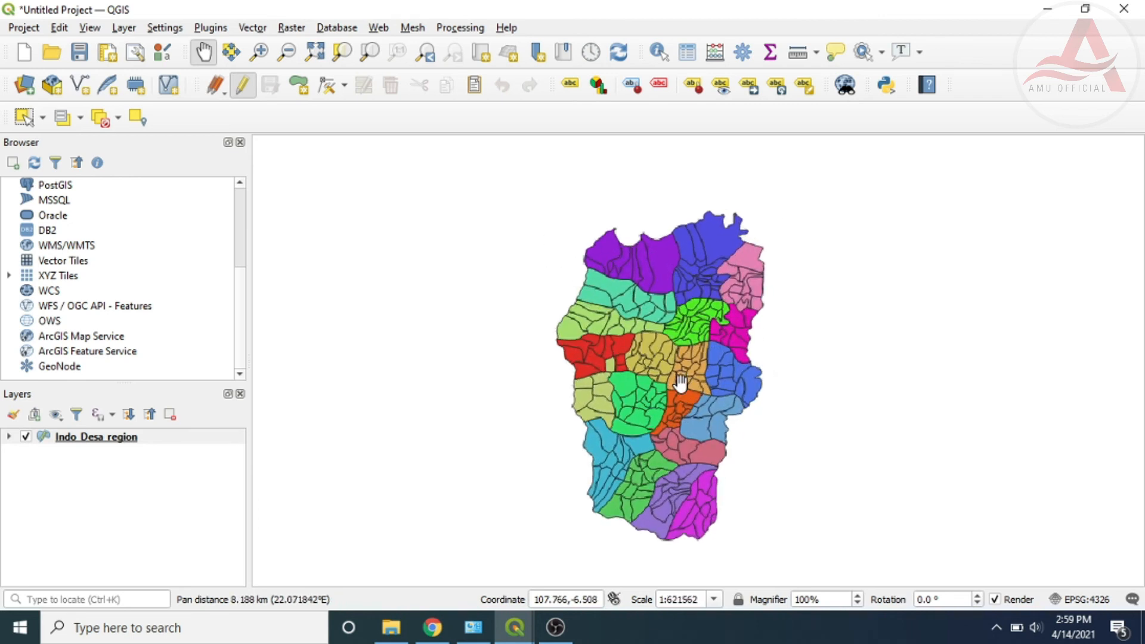
# Return to the print1 layout and delete the map from the page
pyautogui.moveTo(516, 637)
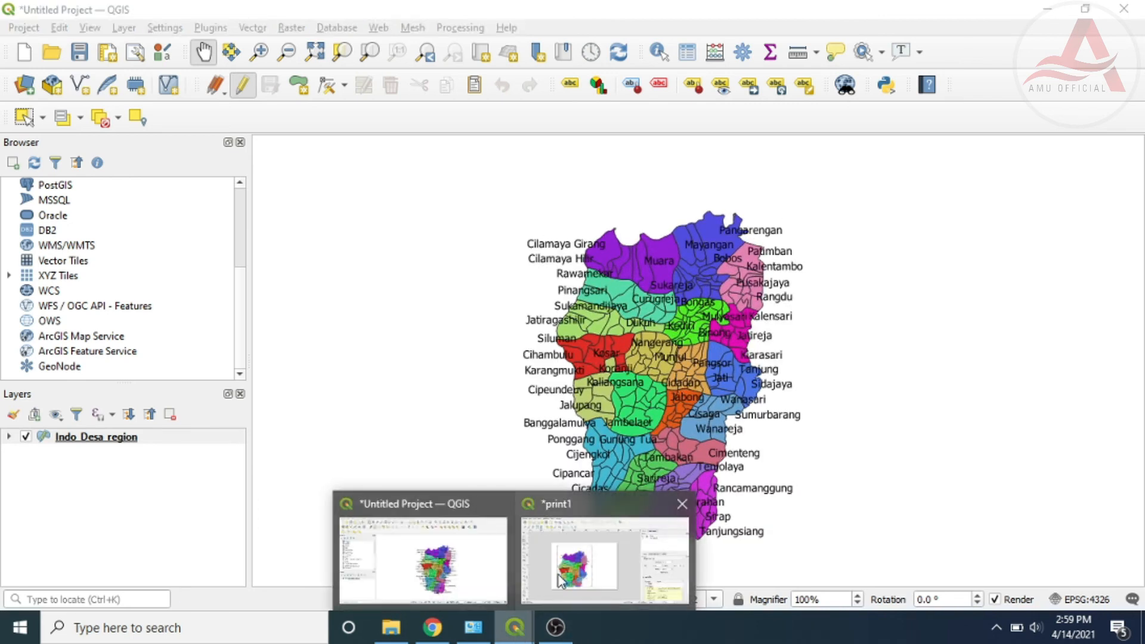
pyautogui.click(596, 561)
pyautogui.press('Delete')
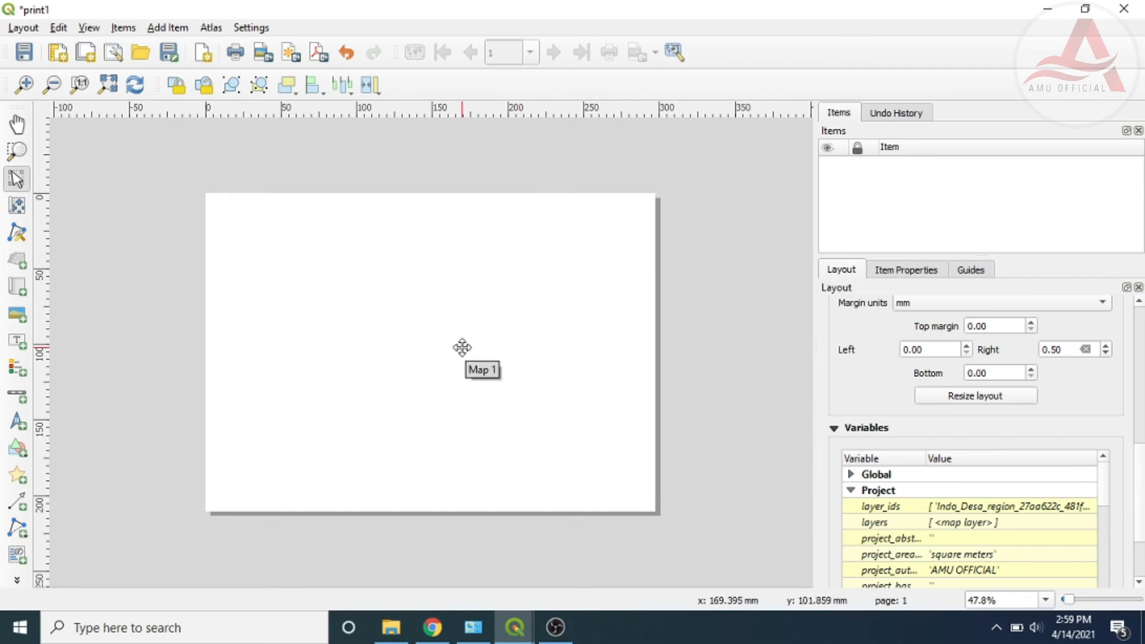
# Try adding the map at full page height and about 240 mm wide, and undo the addition
pyautogui.click(17, 287)
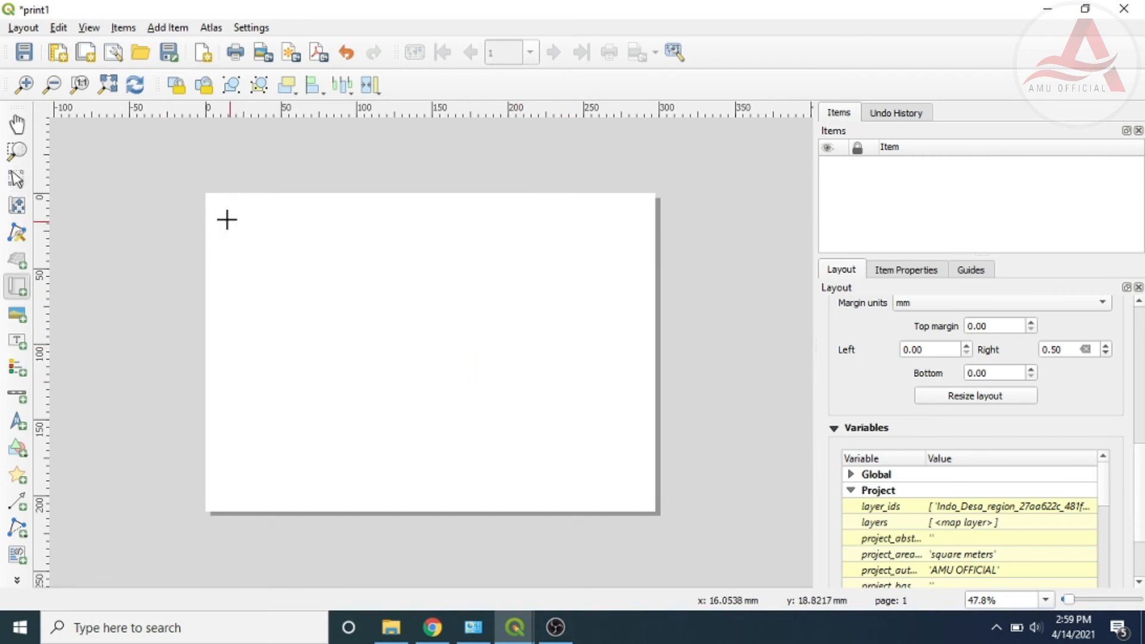
pyautogui.moveTo(210, 196); pyautogui.dragTo(573, 508)
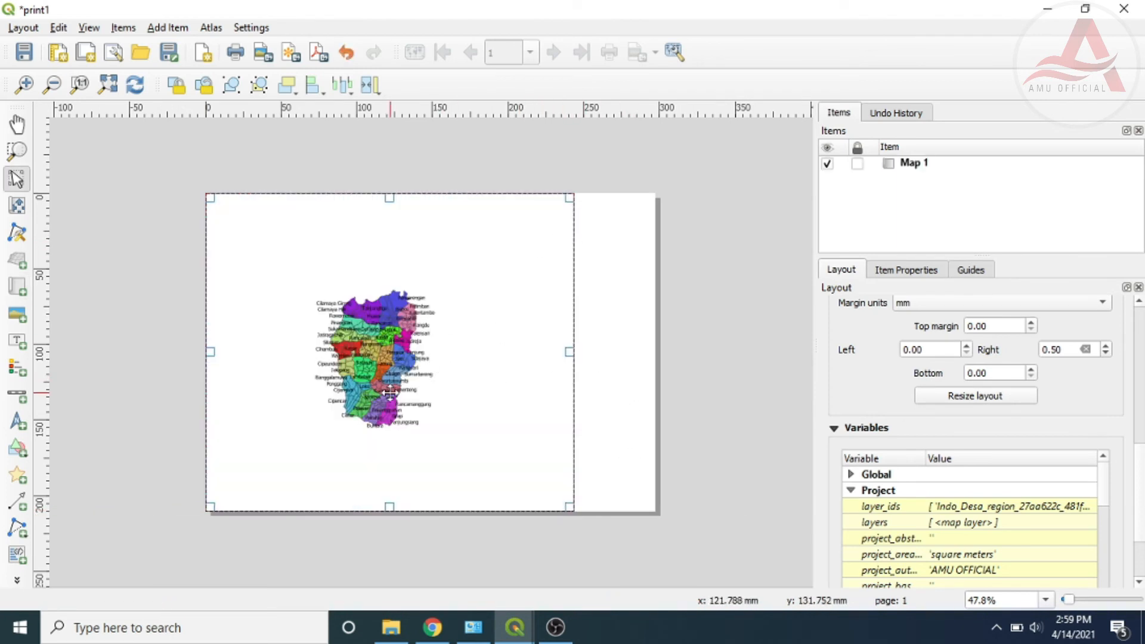
pyautogui.scroll(2, 389, 393)
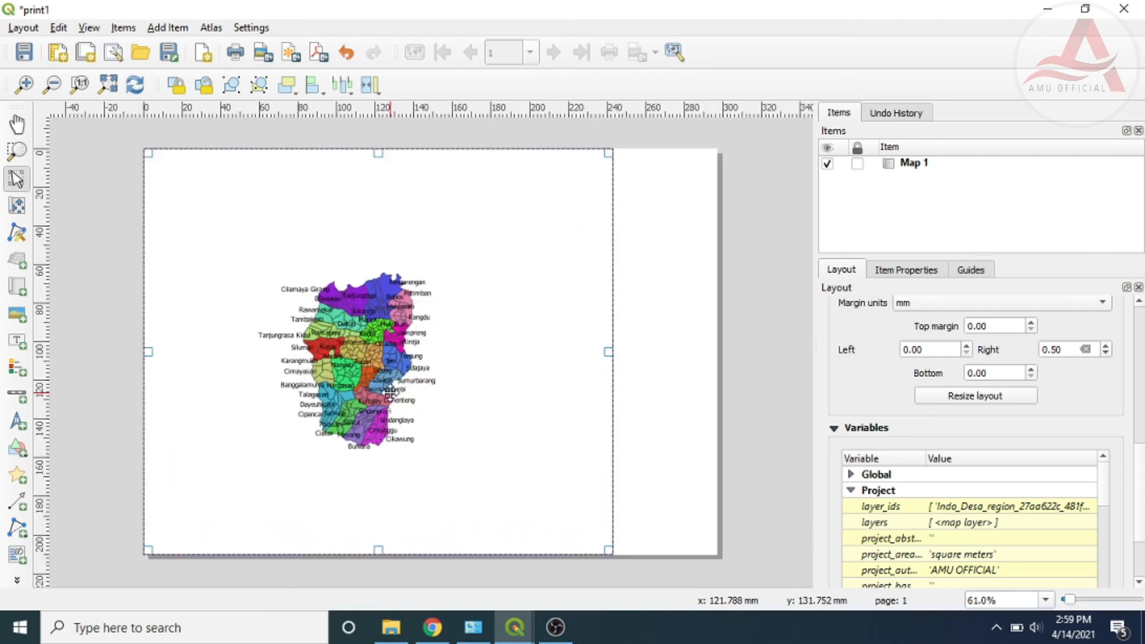
pyautogui.scroll(-1, 454, 373)
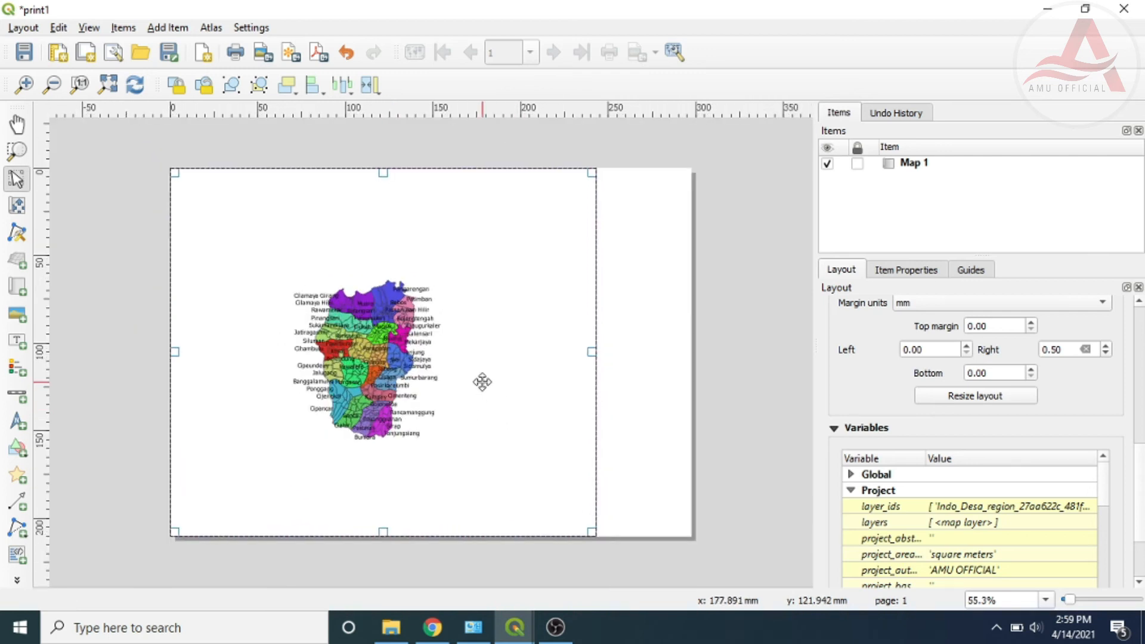
pyautogui.hotkey('ctrl', 'z')
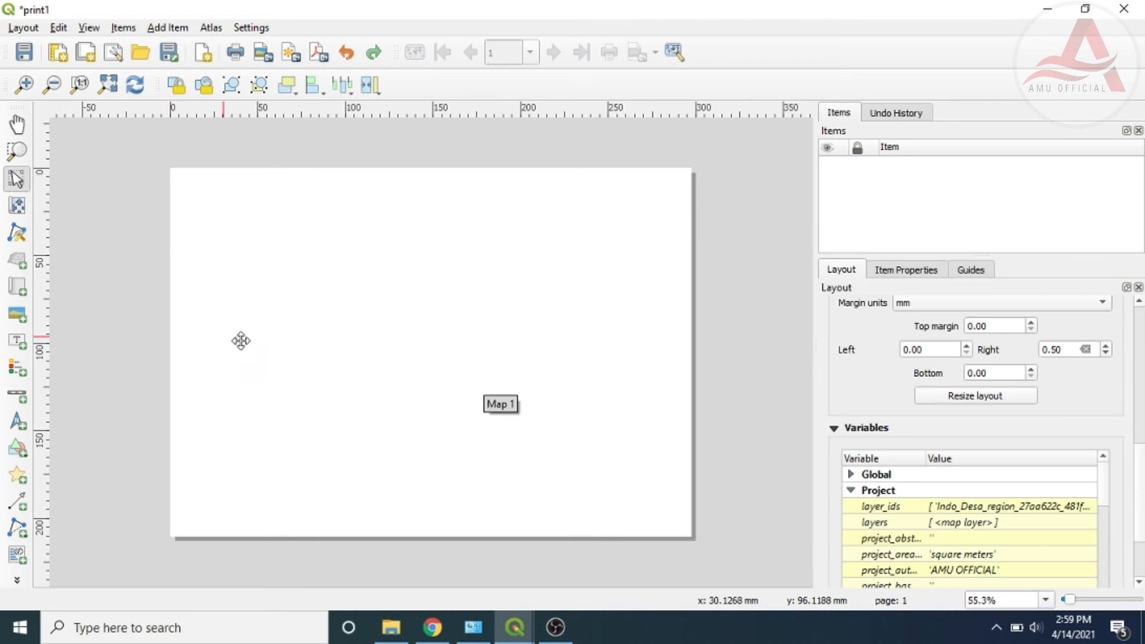
# Switch to the main project window and enlarge the Subang map to a scale of 1:536833
pyautogui.moveTo(514, 626)
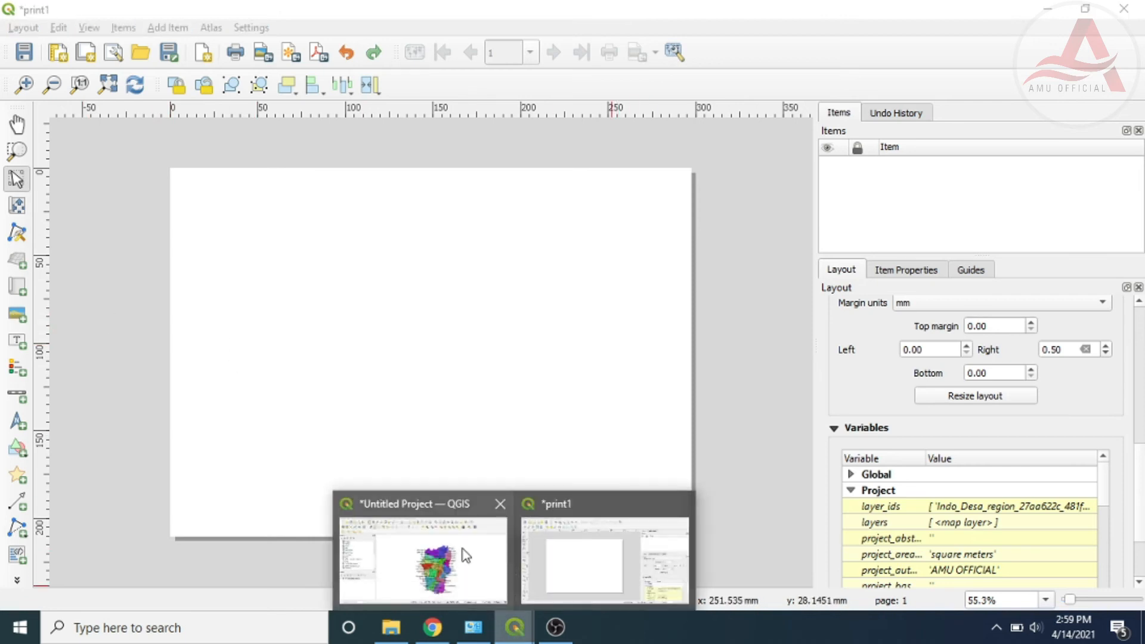
pyautogui.click(466, 556)
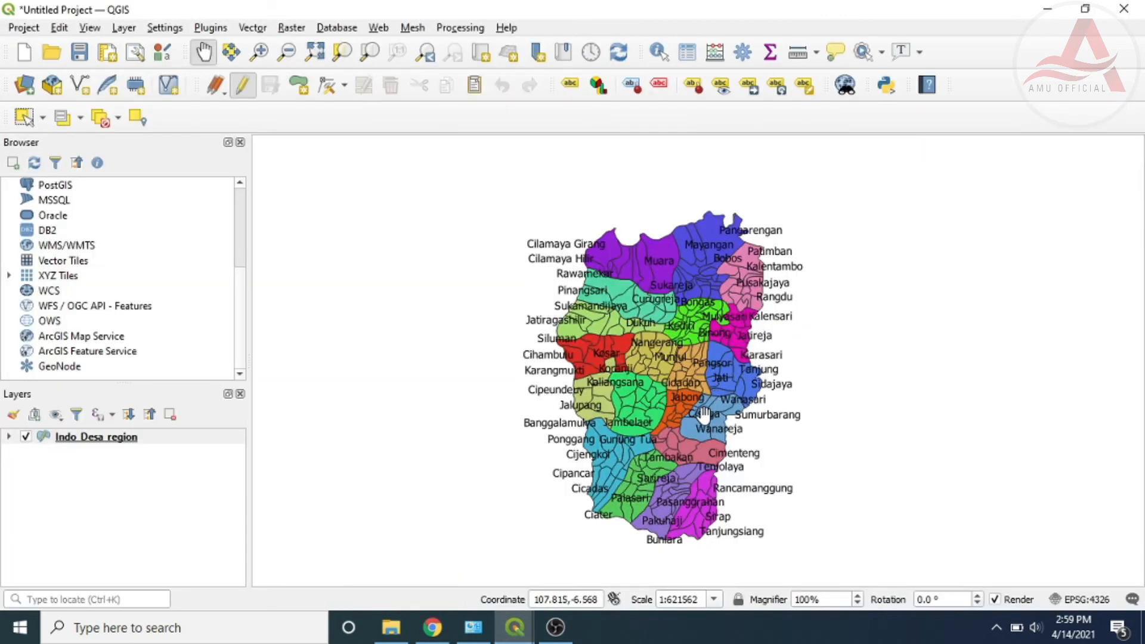
pyautogui.scroll(1, 702, 416)
pyautogui.scroll(1, 702, 416)
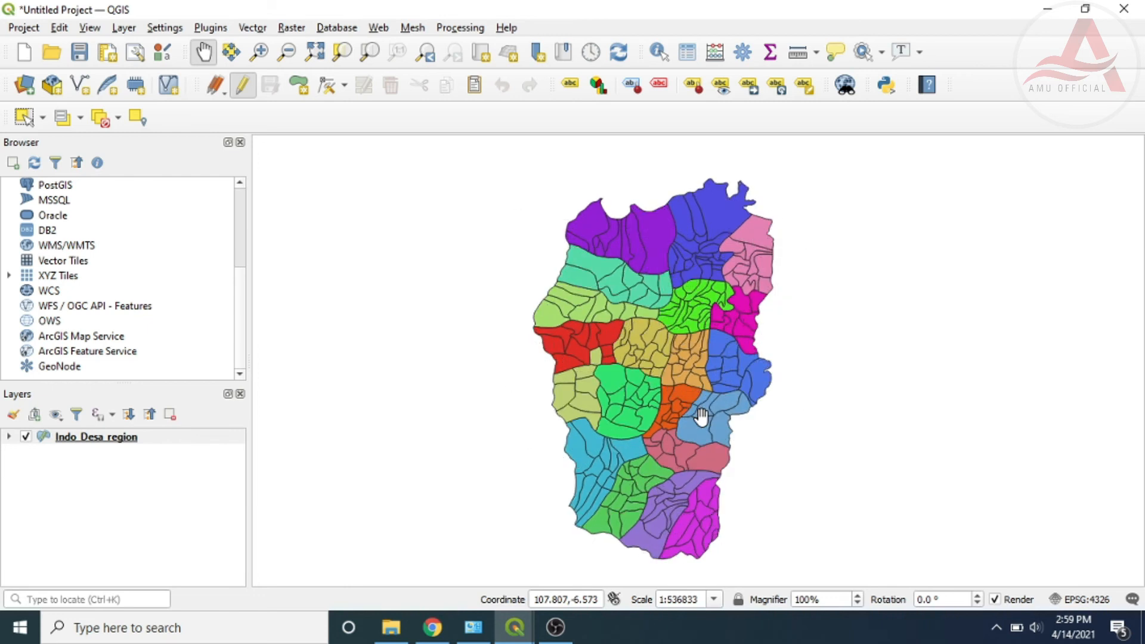
# Return to print1, try adding the map in a frame about 193 mm wide and nearly full page height, and delete it
pyautogui.click(514, 638)
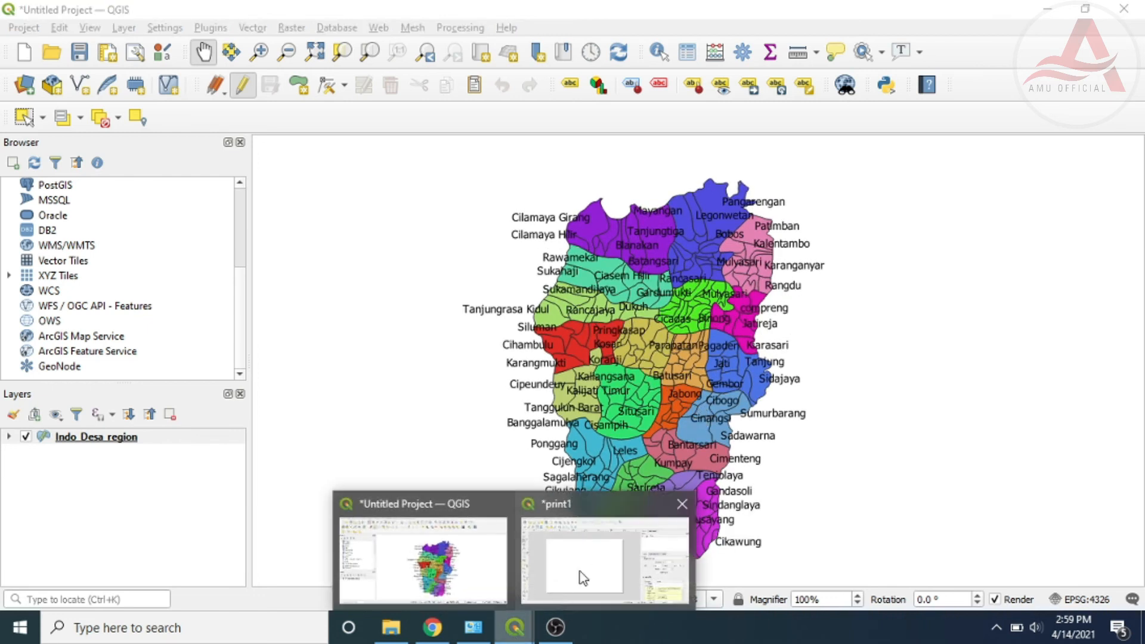
pyautogui.click(584, 576)
pyautogui.click(16, 288)
pyautogui.moveTo(230, 204); pyautogui.dragTo(481, 510)
pyautogui.moveTo(233, 206); pyautogui.dragTo(172, 175)
pyautogui.moveTo(477, 508); pyautogui.dragTo(509, 534)
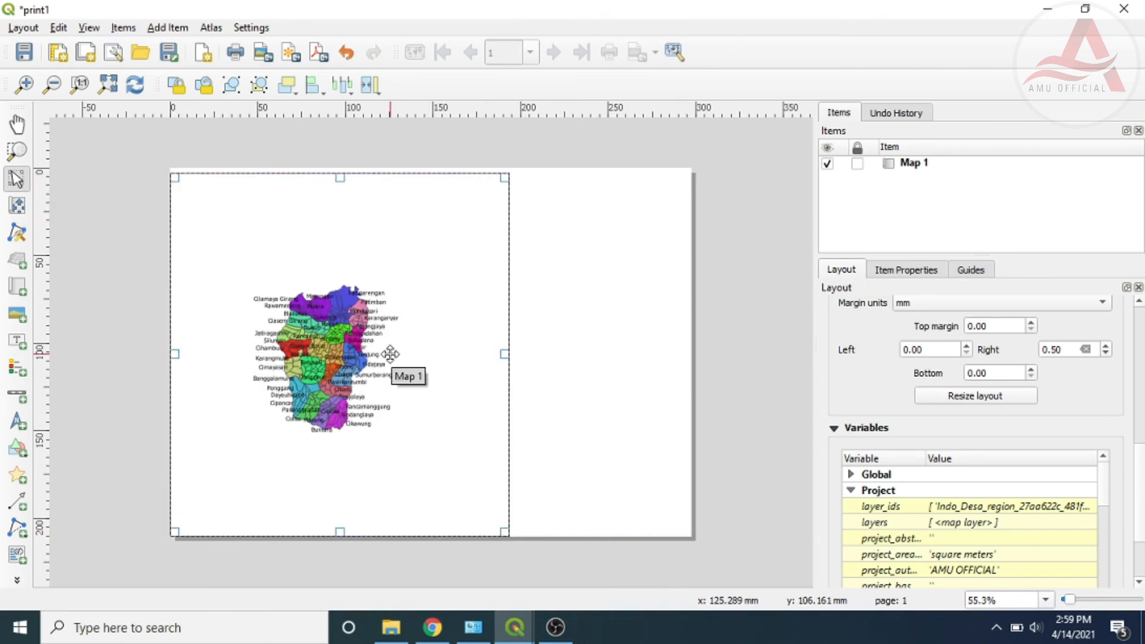
pyautogui.press('Delete')
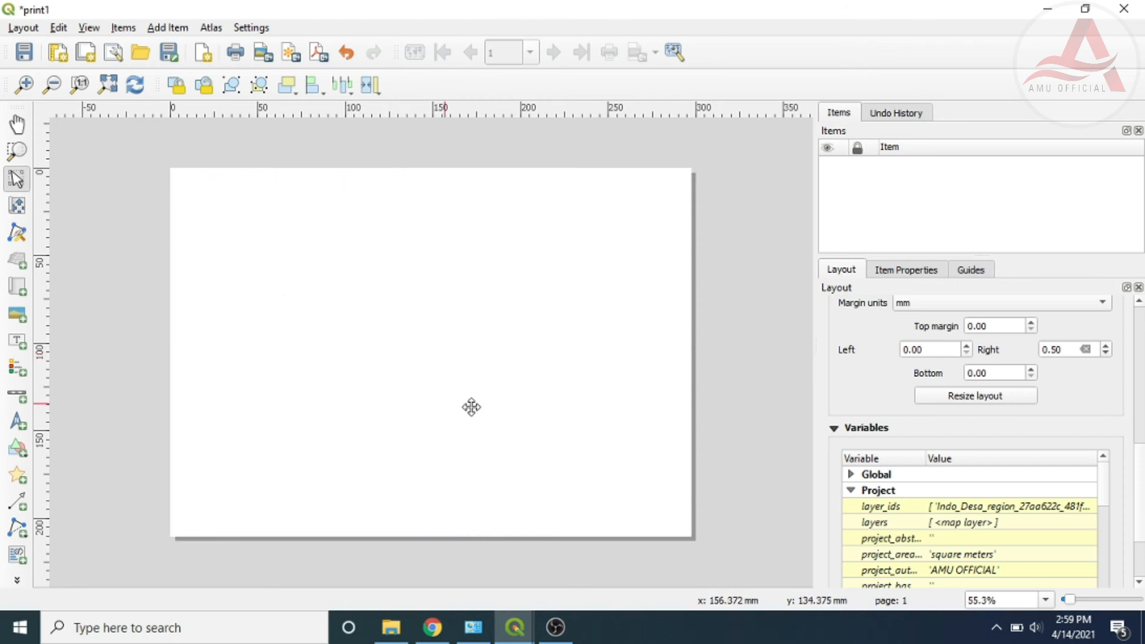
# Switch to the main project window and enlarge the Subang map to a scale of 1:313710
pyautogui.moveTo(499, 611)
pyautogui.click(421, 542)
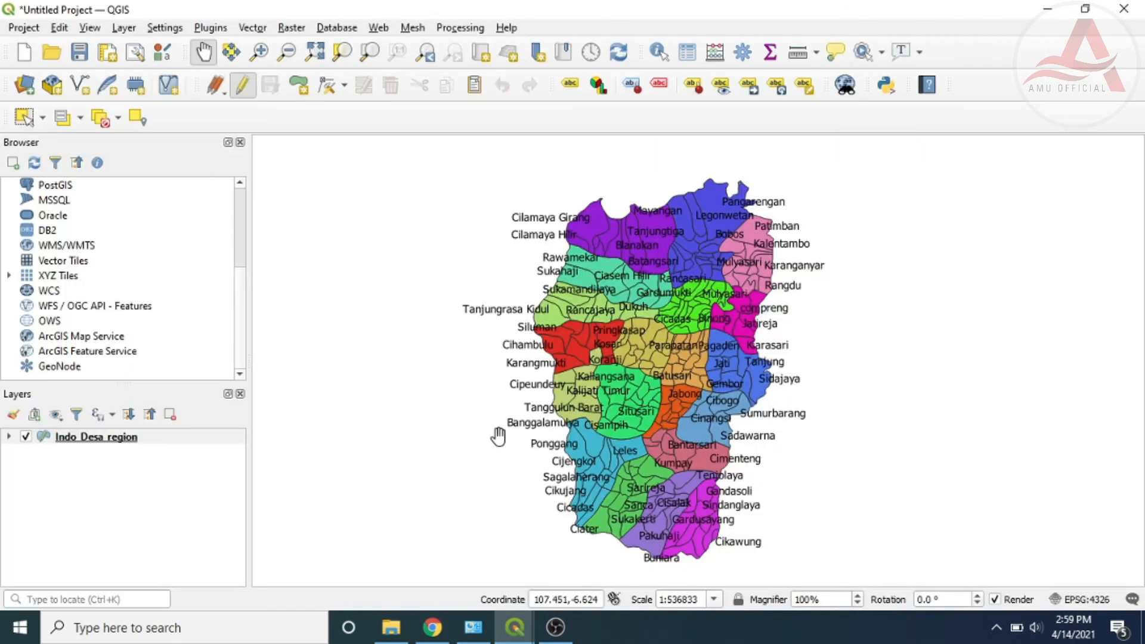
pyautogui.scroll(2, 700, 424)
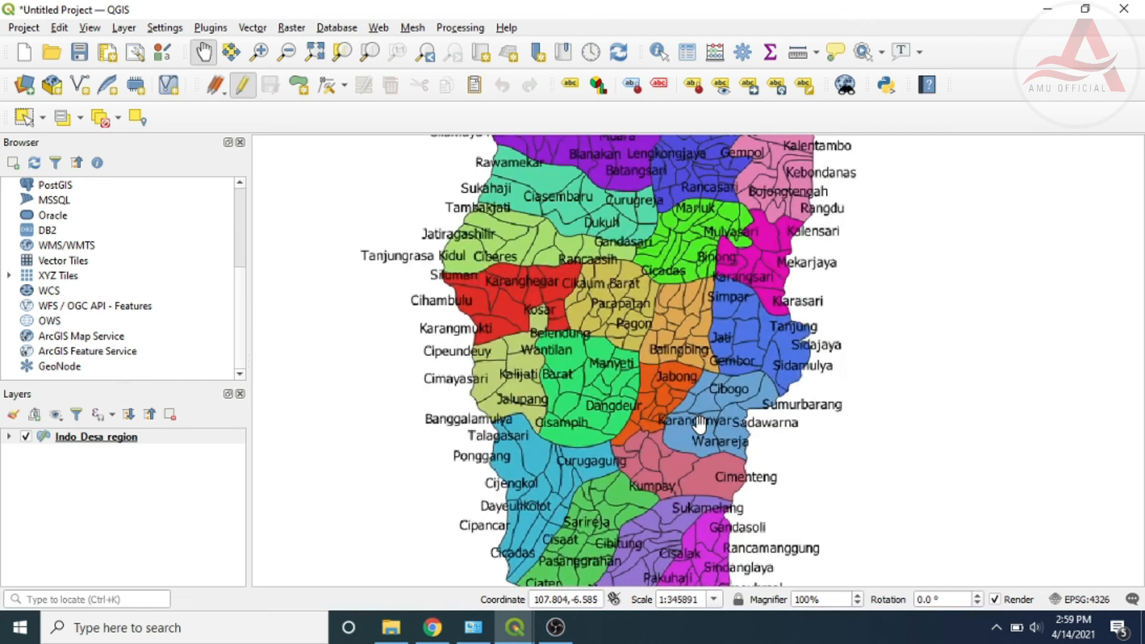
pyautogui.scroll(1, 700, 425)
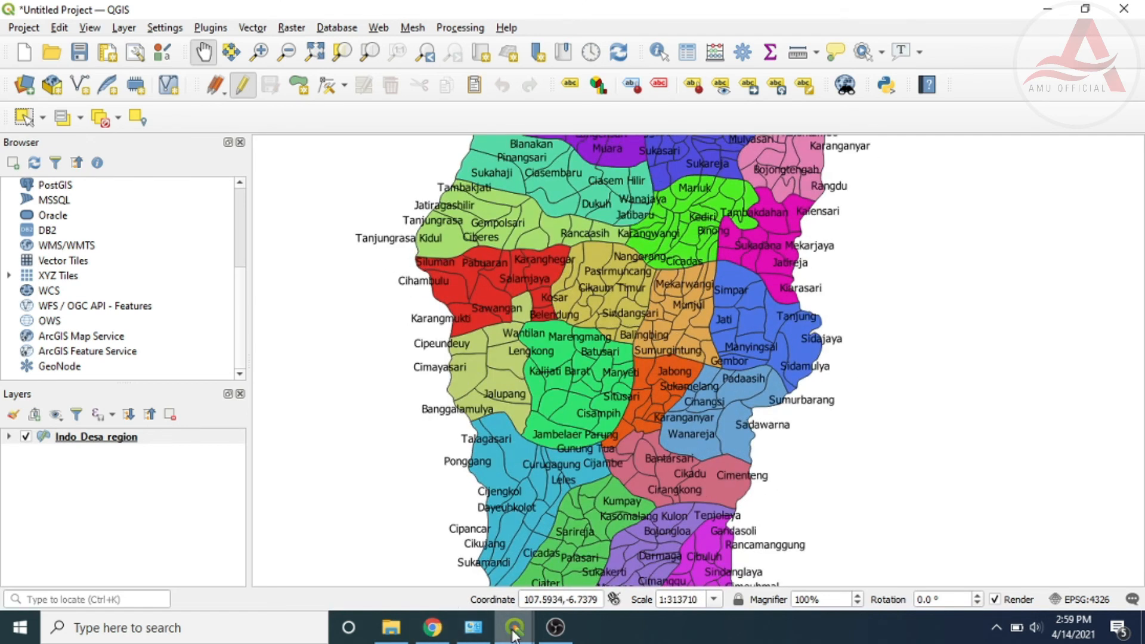
# Return to print1 and add the map at full page height and about 250 mm wide, starting from the page's upper-left corner
pyautogui.moveTo(514, 626)
pyautogui.click(597, 578)
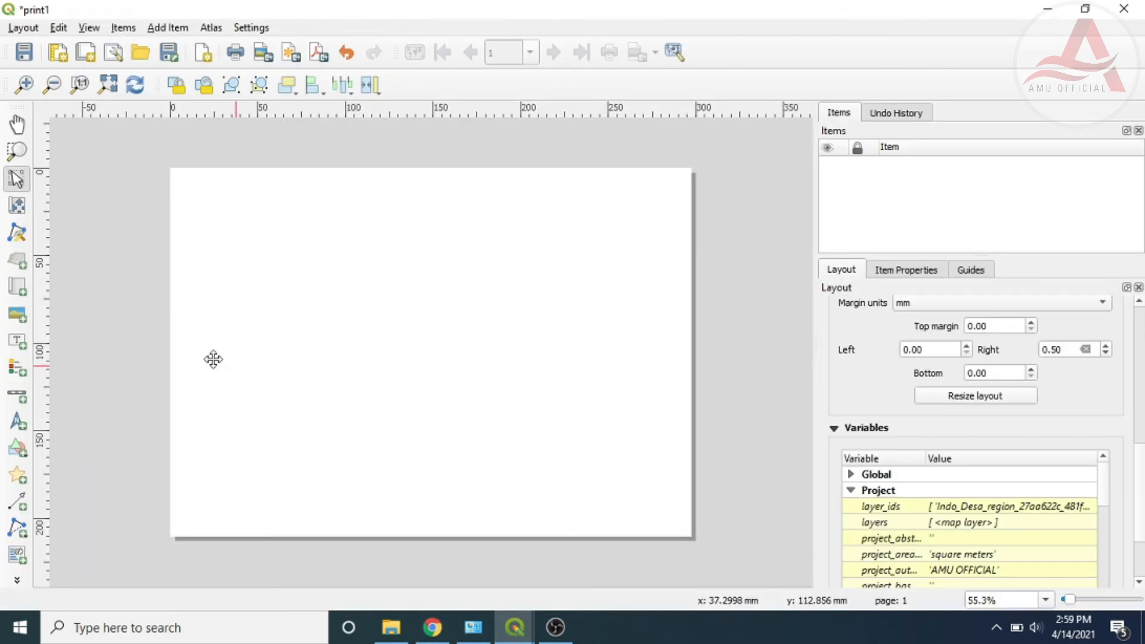
pyautogui.click(17, 290)
pyautogui.moveTo(171, 170); pyautogui.dragTo(606, 534)
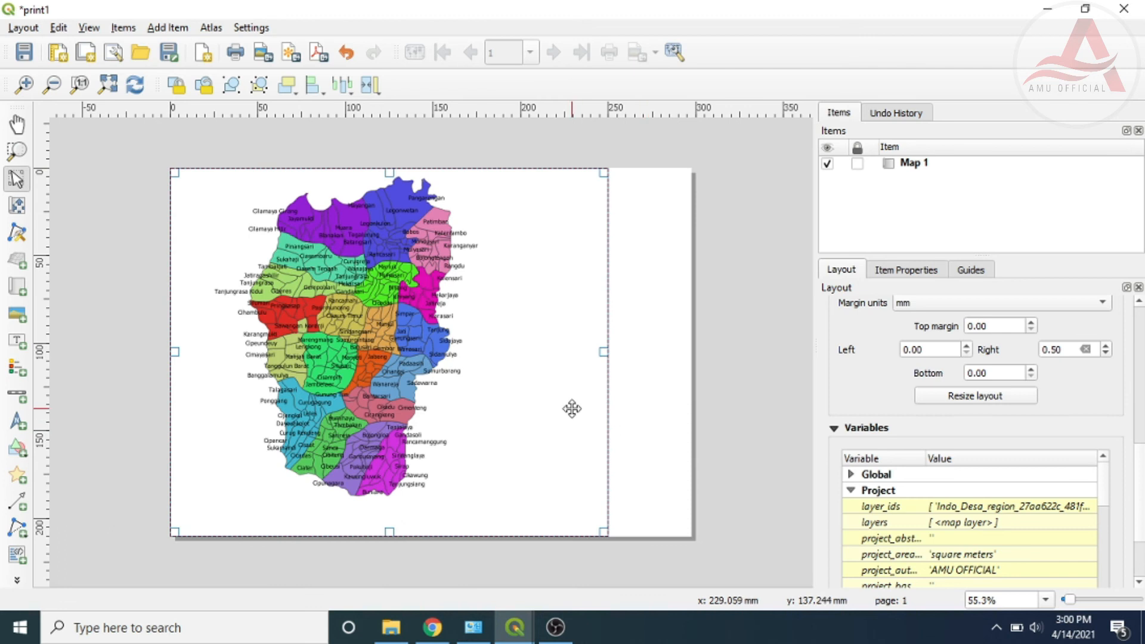
# Examine the margin settings for resizing print1 to its content and the project and layout variables
pyautogui.click(651, 384)
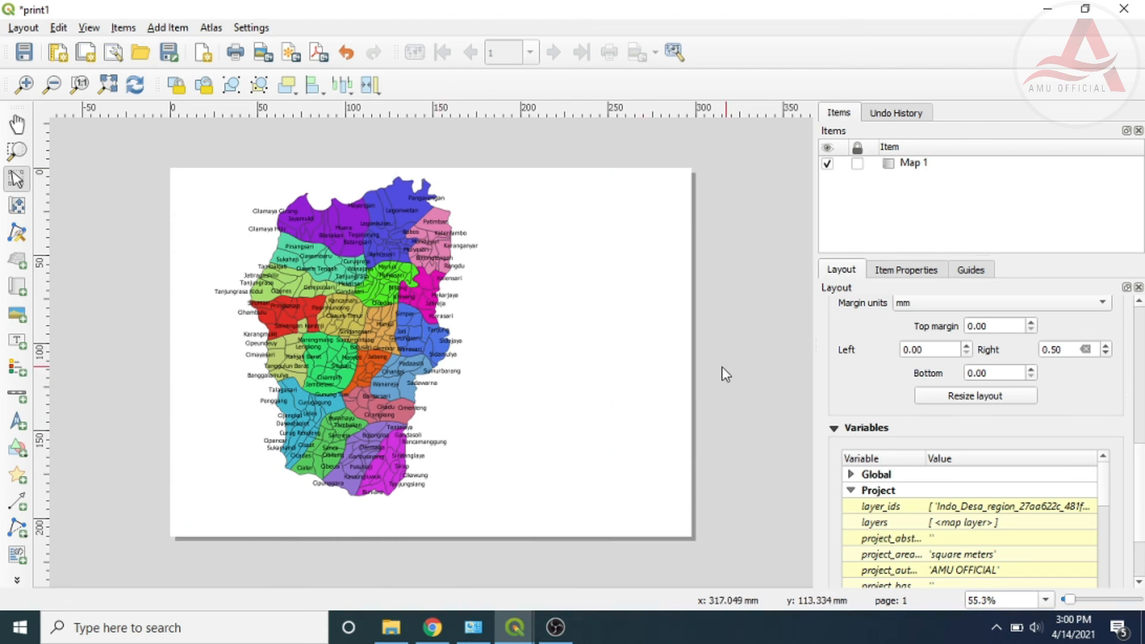
pyautogui.scroll(-3, 1115, 454)
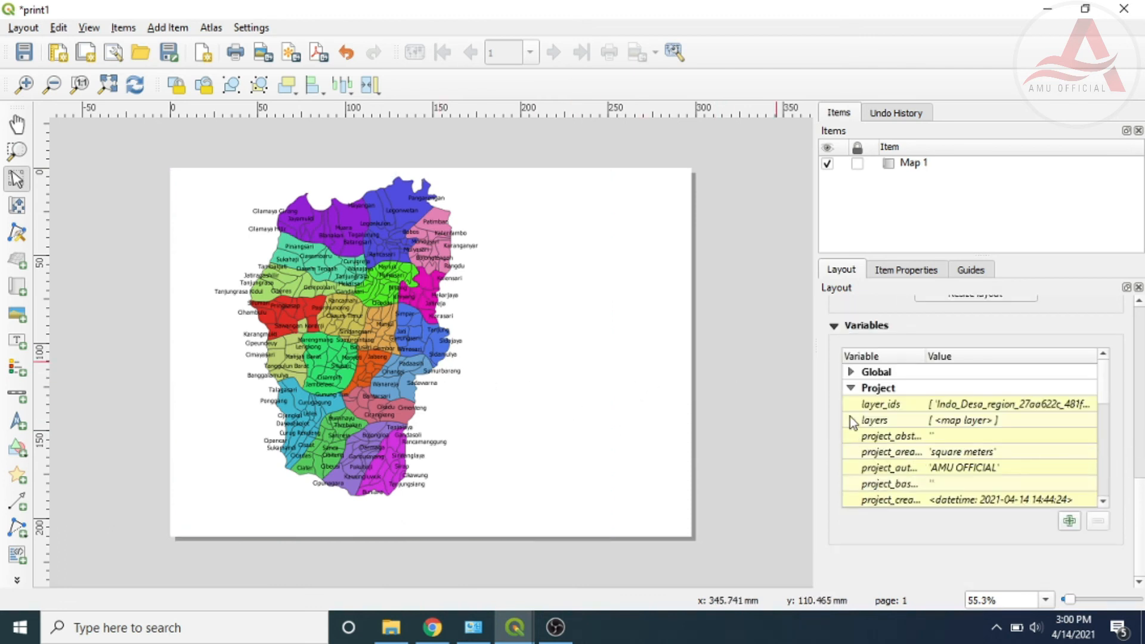
pyautogui.click(852, 389)
pyautogui.click(851, 405)
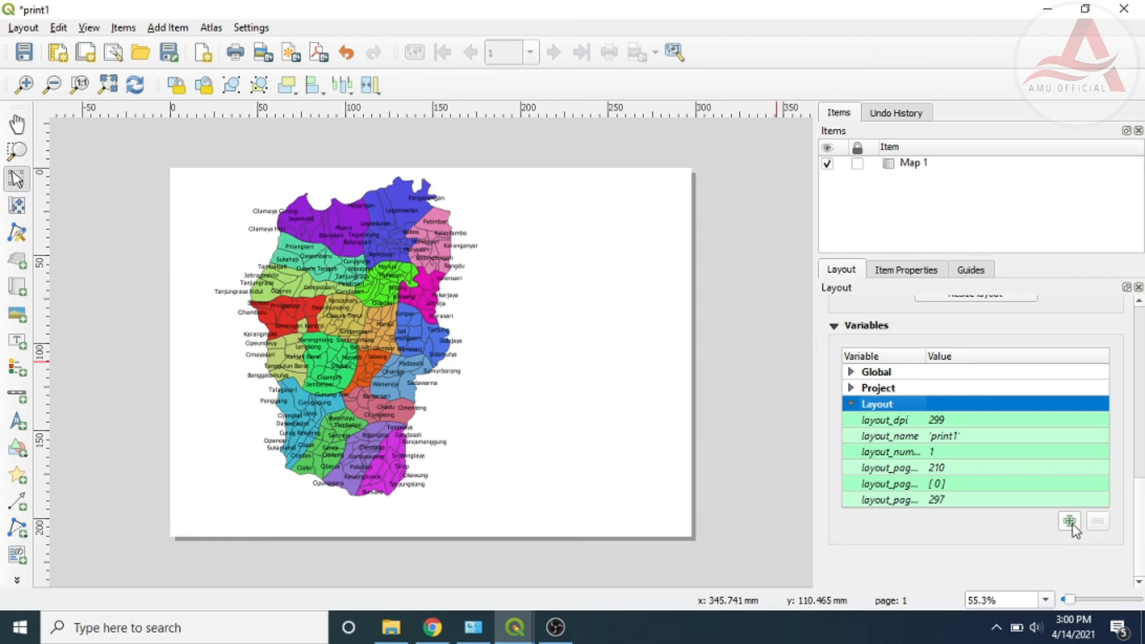
pyautogui.scroll(7, 1143, 480)
pyautogui.scroll(-7, 1144, 489)
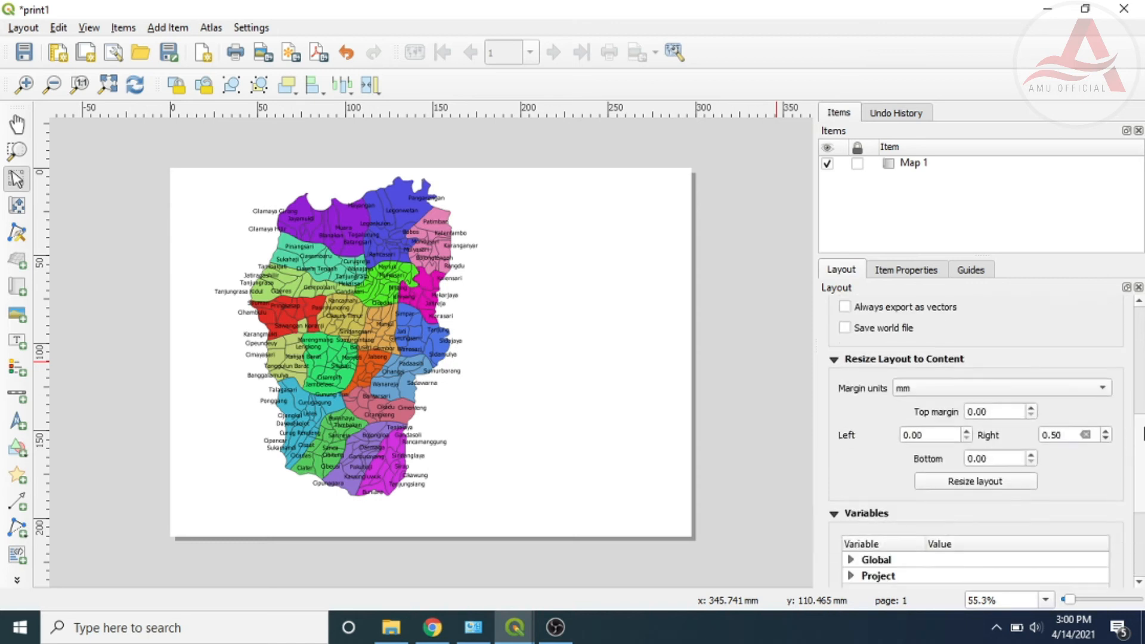
pyautogui.scroll(5, 1144, 495)
pyautogui.scroll(-2, 1144, 462)
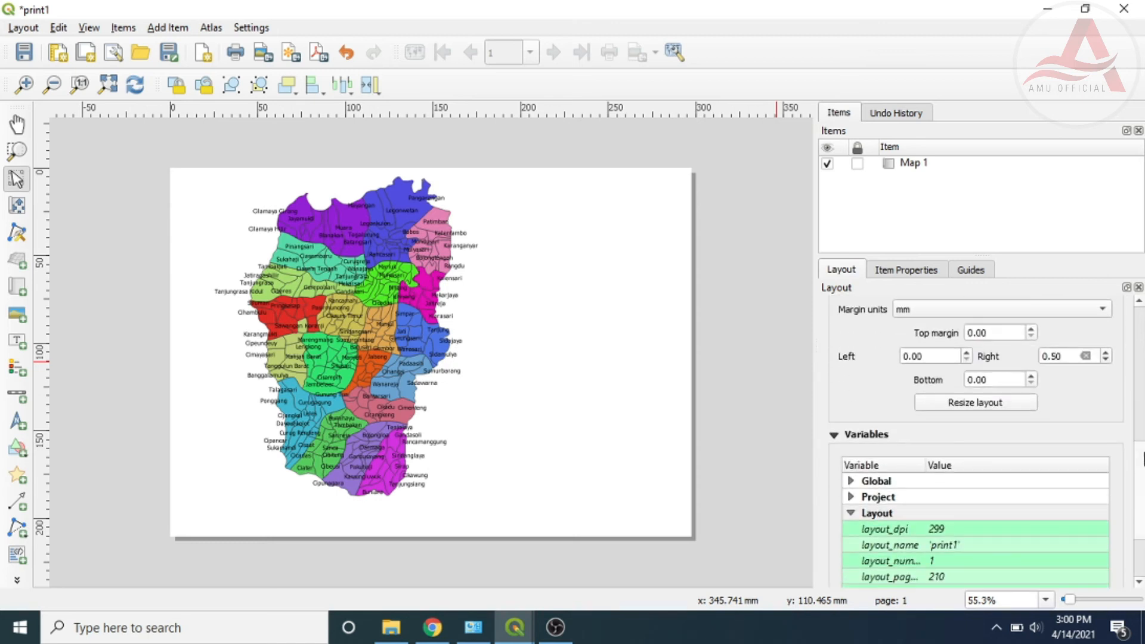
pyautogui.click(851, 513)
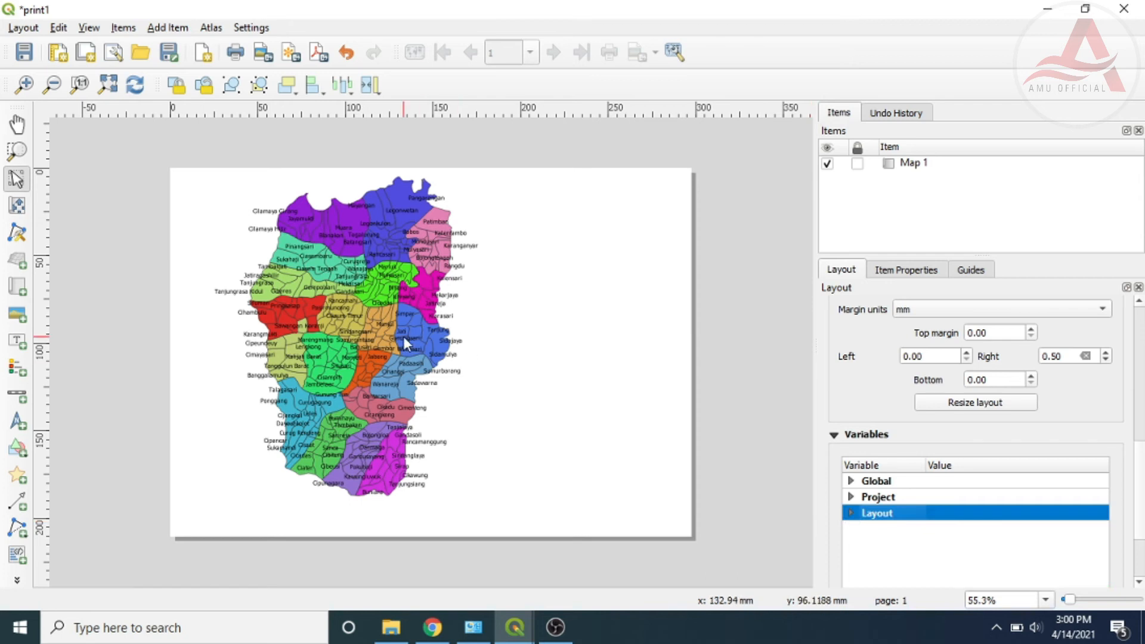
pyautogui.click(460, 338)
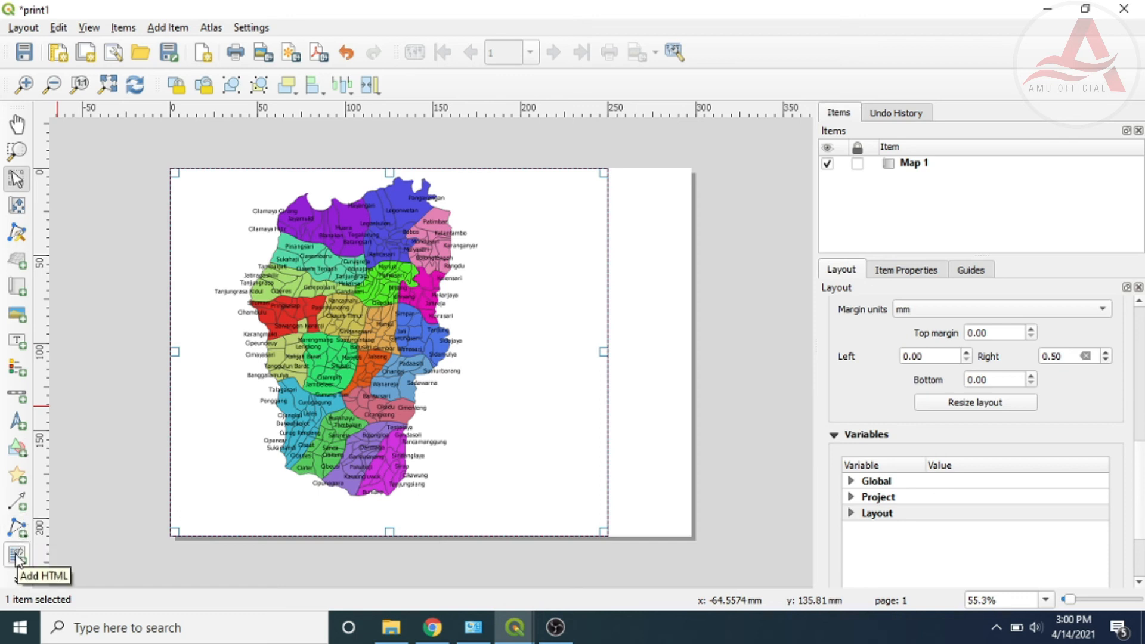
pyautogui.click(18, 233)
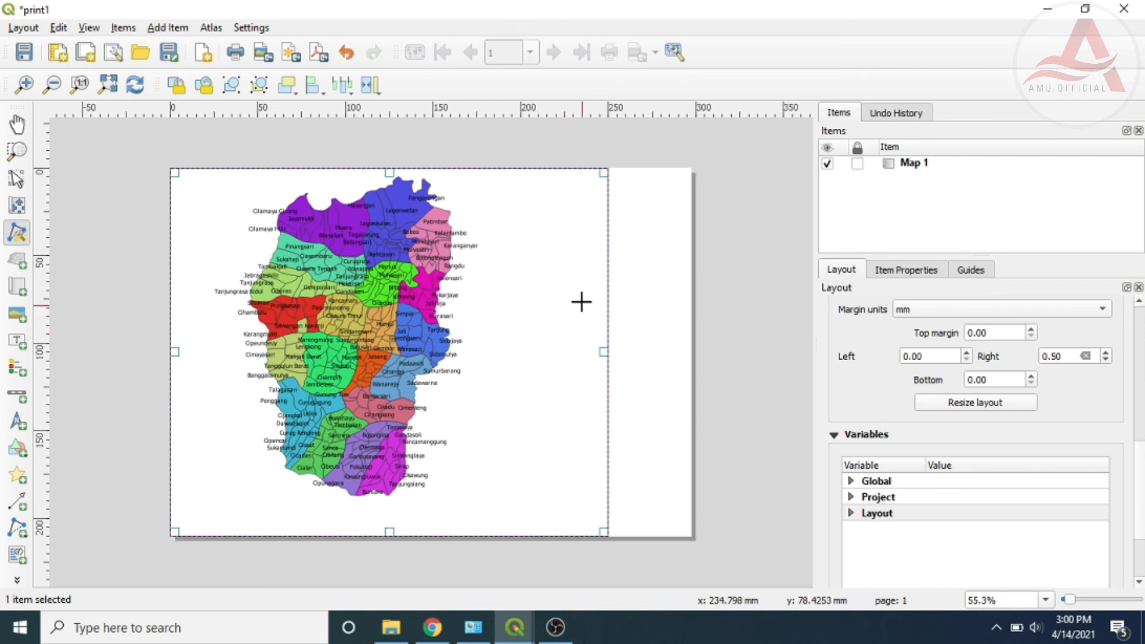
pyautogui.rightClick(635, 266)
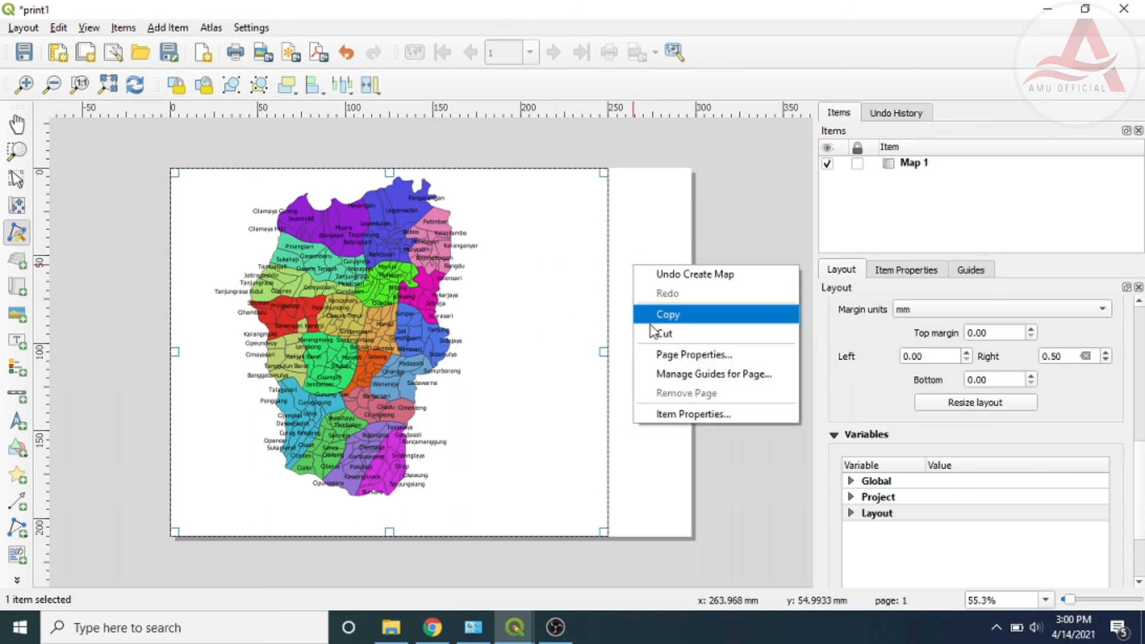
pyautogui.click(626, 428)
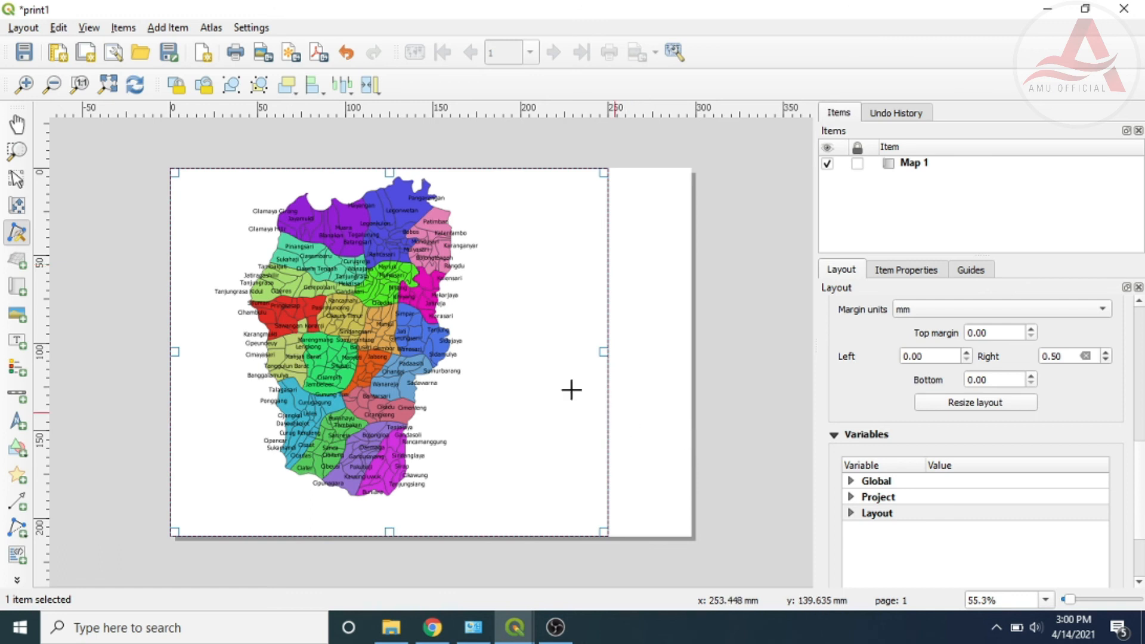
pyautogui.click(10, 196)
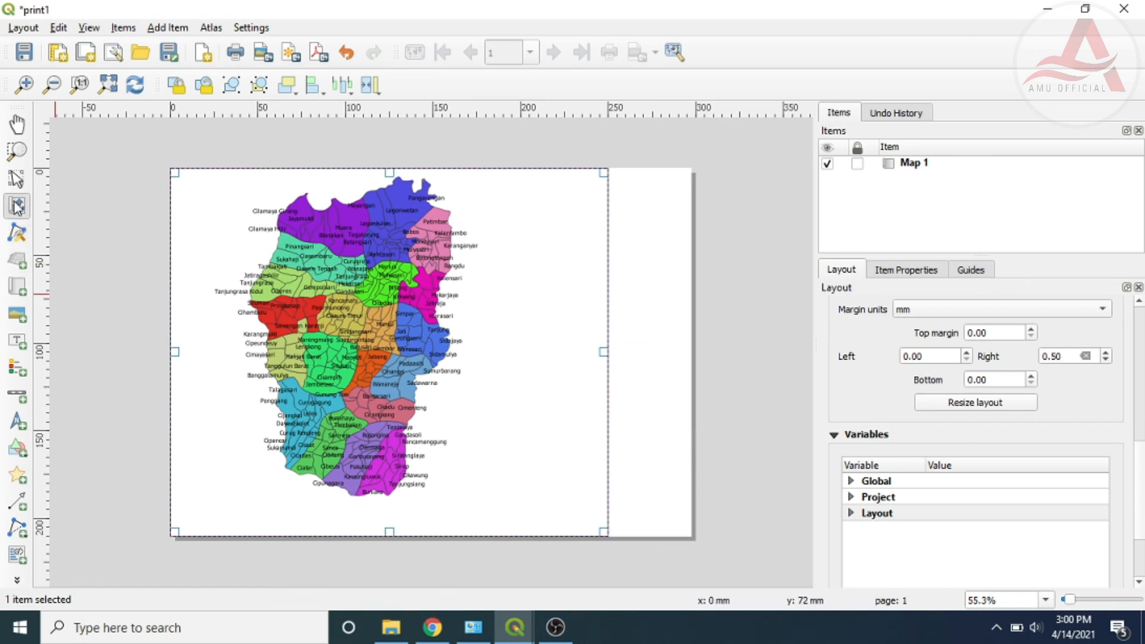
pyautogui.click(245, 252)
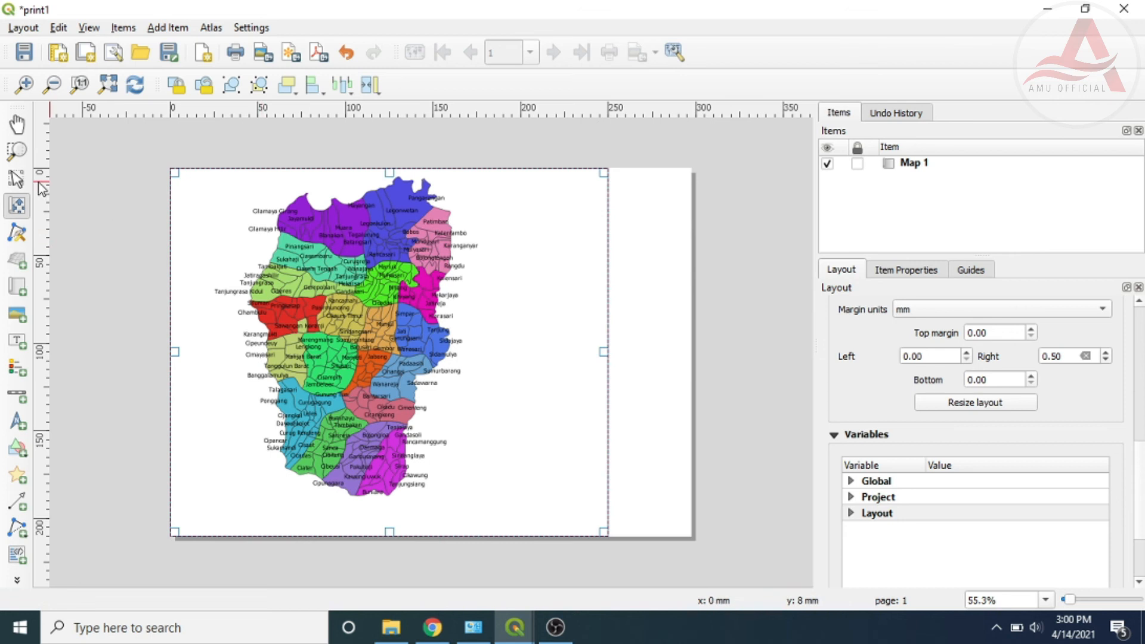
# Add a legend to page 1 of print1, to the right of the map, at X 266.359 mm and Y 41.604 mm
pyautogui.click(28, 376)
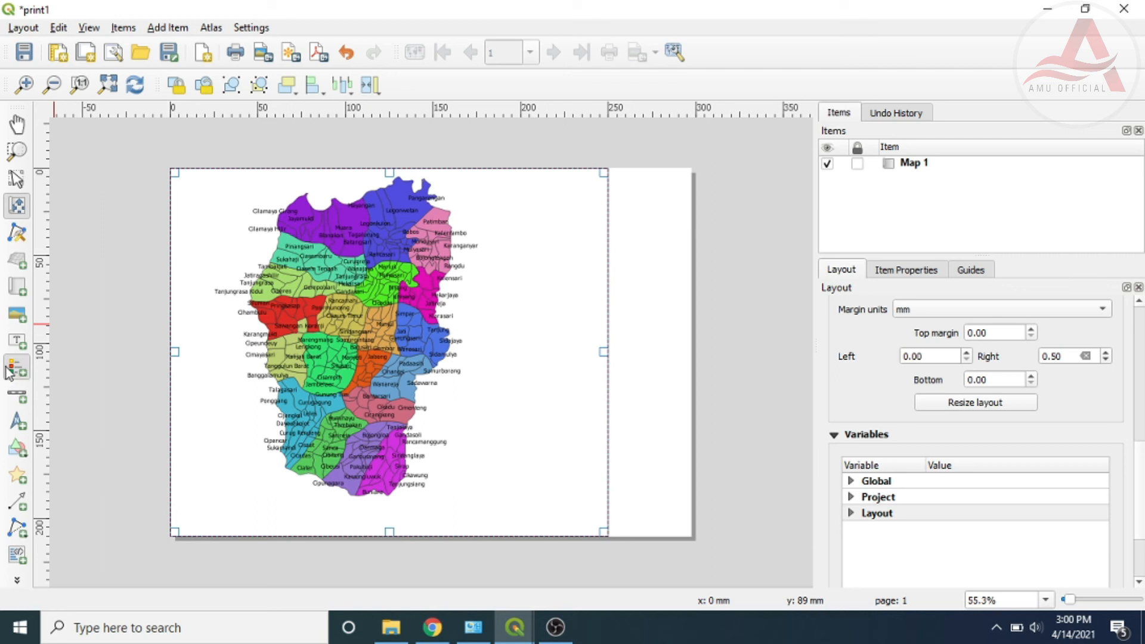
pyautogui.click(637, 240)
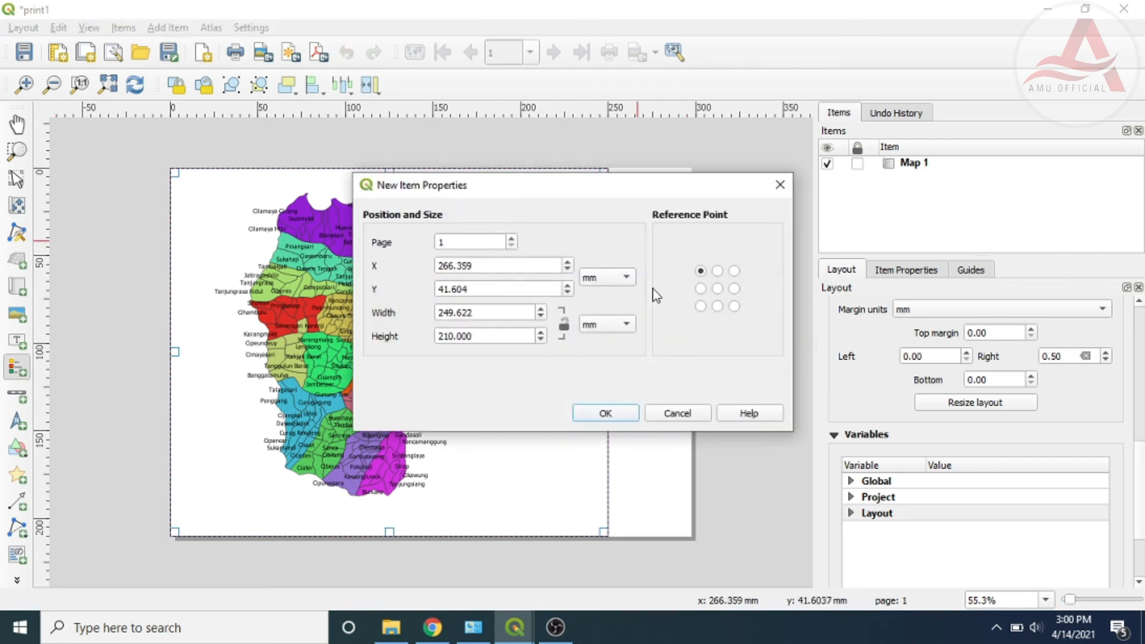
pyautogui.click(605, 413)
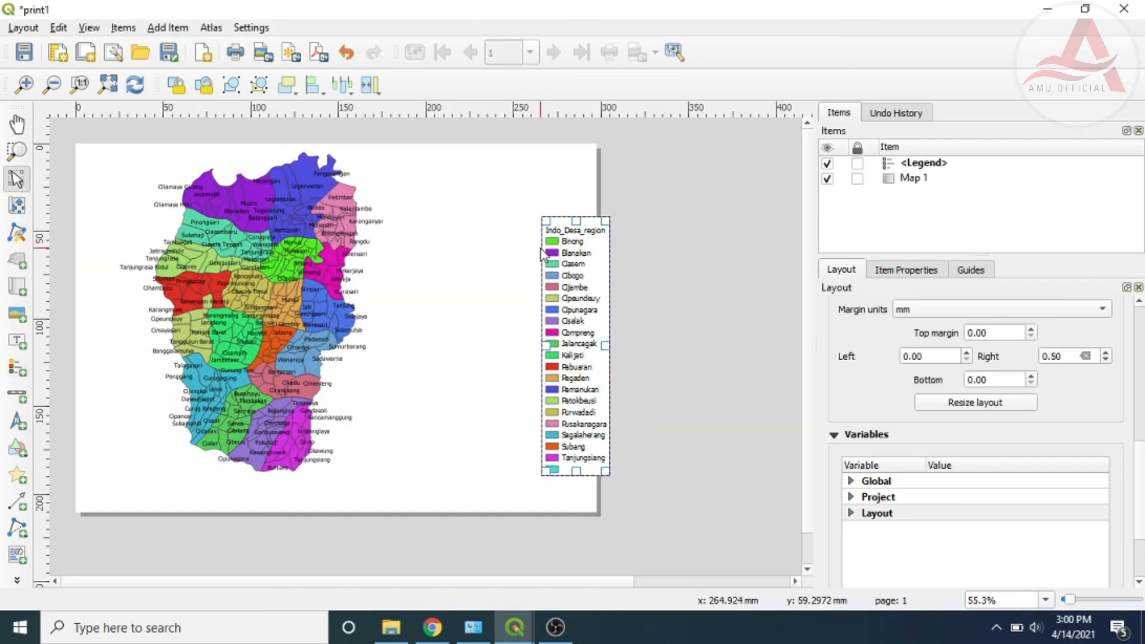
# Move the legend fully onto the page near its upper-right corner and enlarge its frame to about 46 mm wide and 186 mm high
pyautogui.moveTo(574, 242); pyautogui.dragTo(537, 173)
pyautogui.click(549, 397)
pyautogui.moveTo(544, 404); pyautogui.dragTo(543, 472)
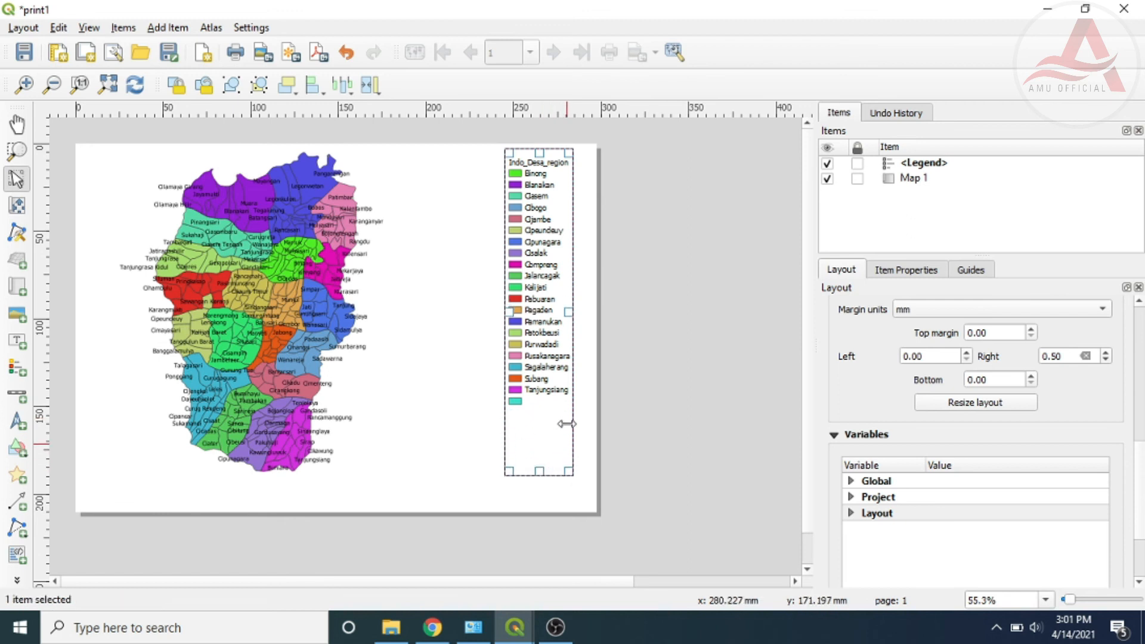
pyautogui.moveTo(575, 316); pyautogui.dragTo(586, 311)
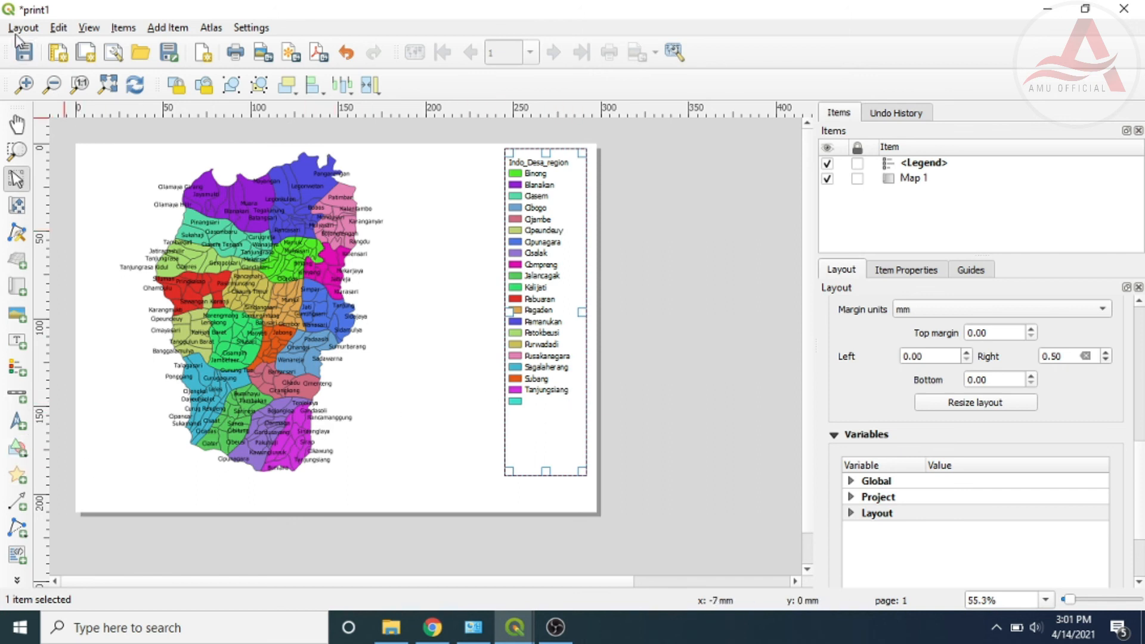
# Start saving the project and set its file type to QGIS files (*.qgs)
pyautogui.click(24, 54)
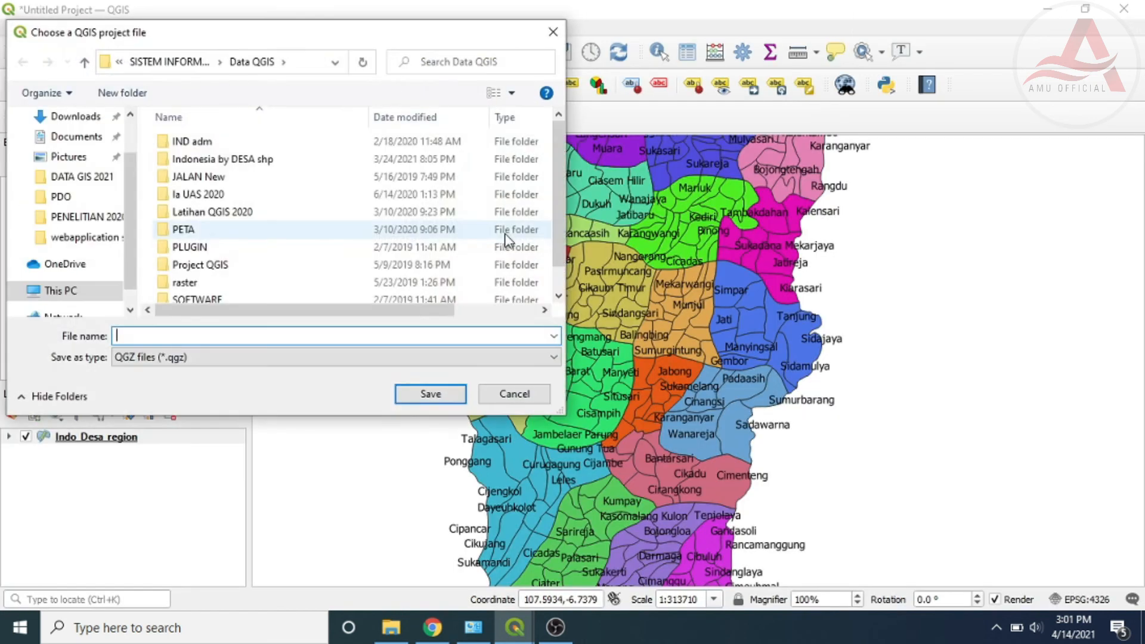
pyautogui.click(232, 355)
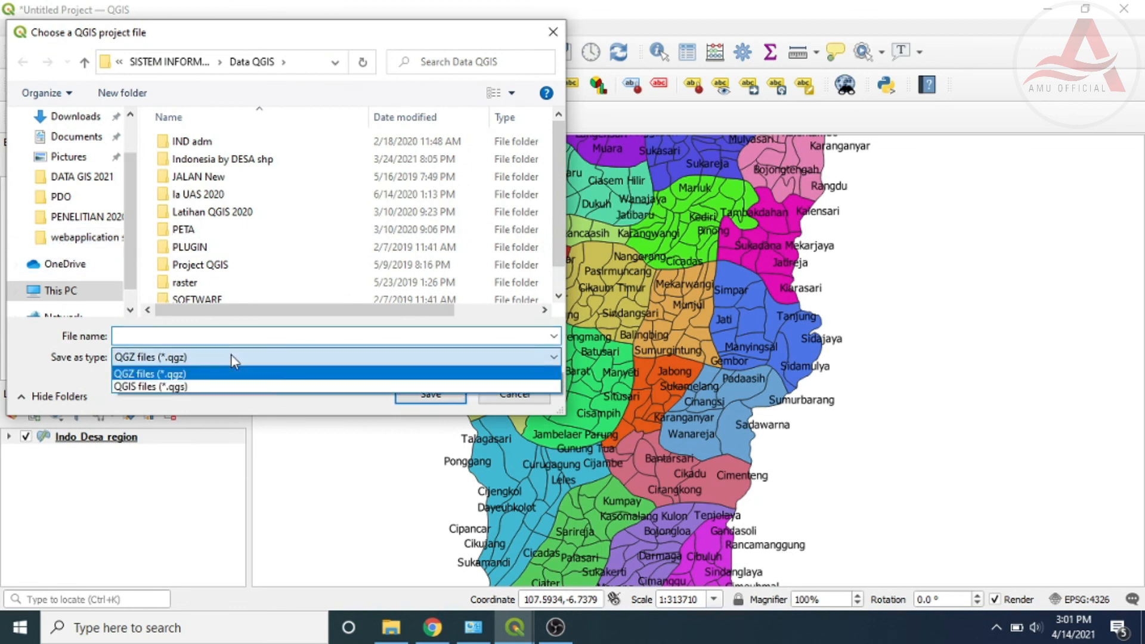
pyautogui.click(227, 388)
pyautogui.click(163, 337)
# Choose the DATA GIS 2021 folder on Local Disk (F:) as the project's save location
pyautogui.scroll(-2, 291, 222)
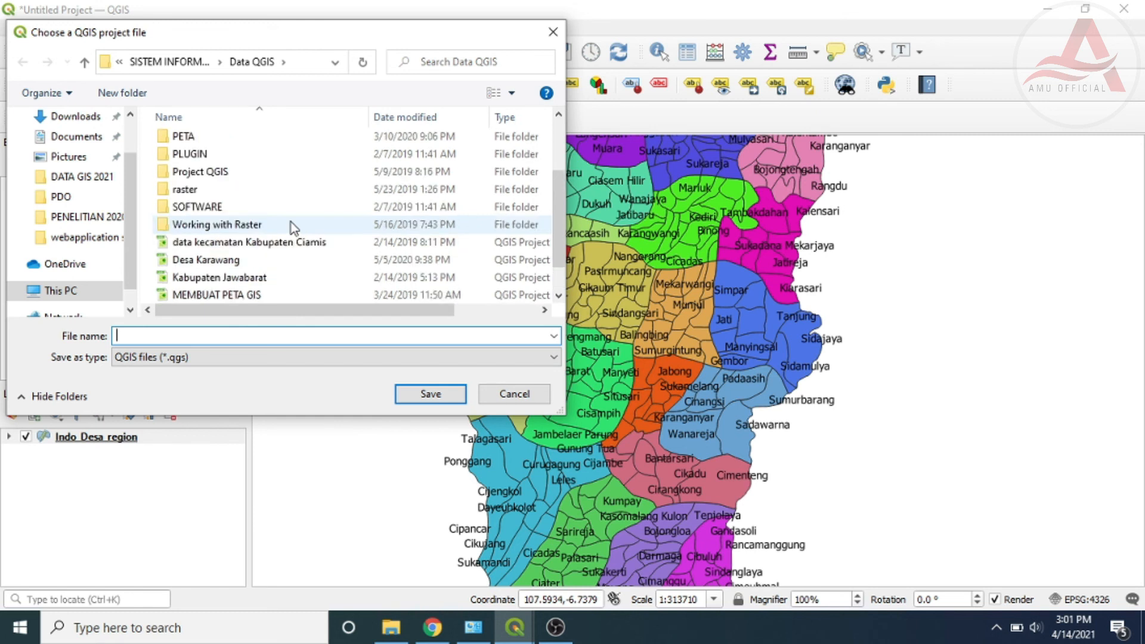
pyautogui.scroll(2, 291, 222)
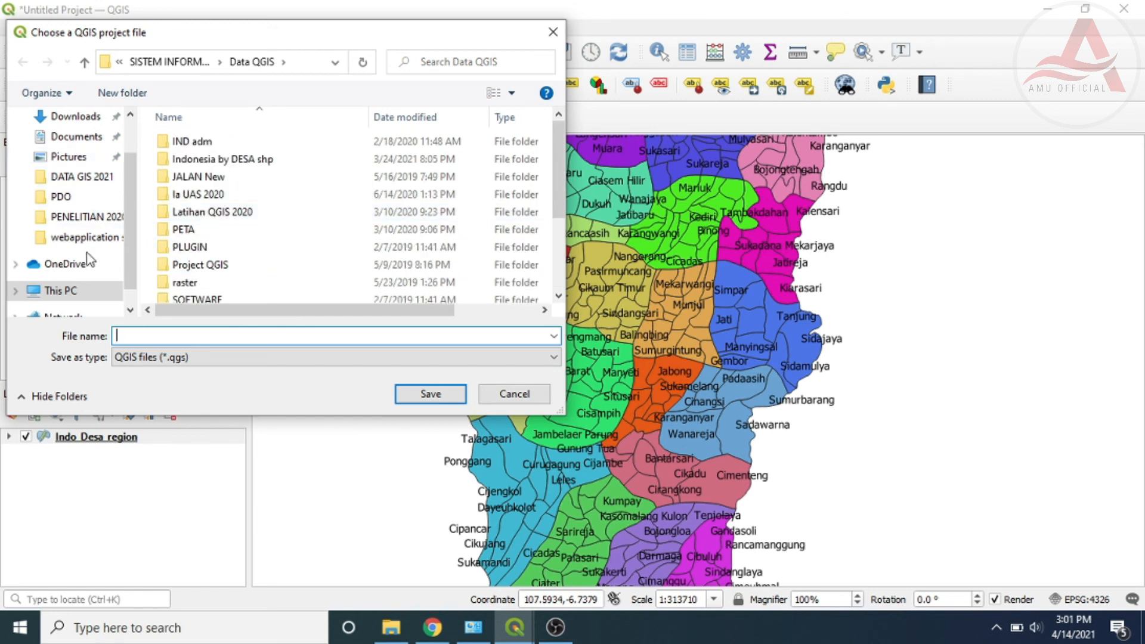
pyautogui.scroll(-1, 108, 250)
pyautogui.click(85, 271)
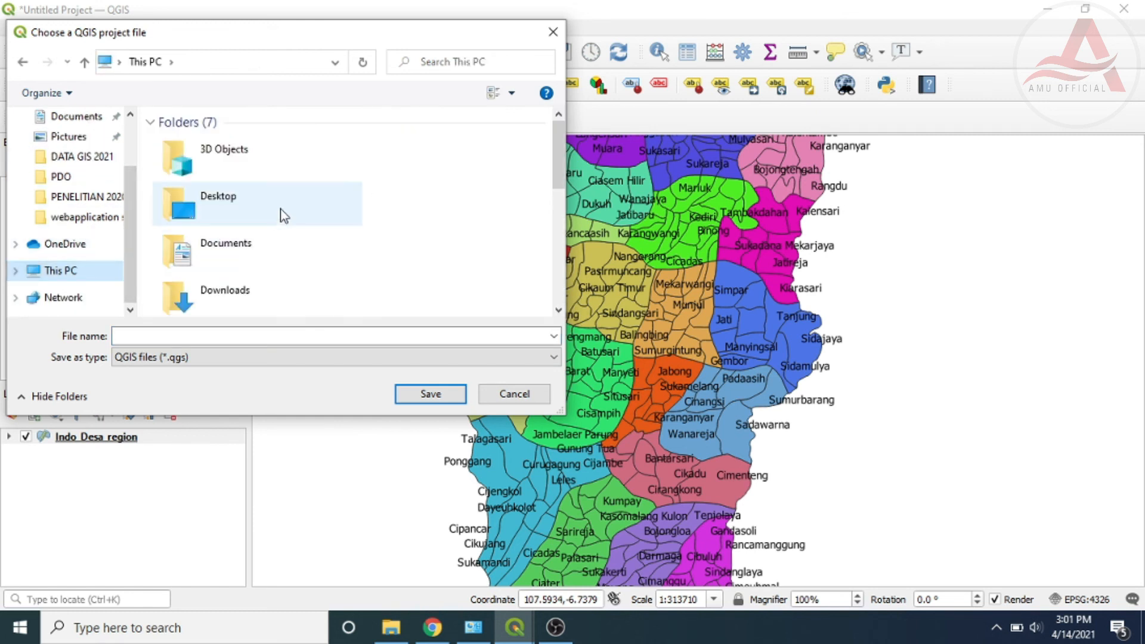
pyautogui.scroll(-3, 281, 215)
pyautogui.doubleClick(285, 296)
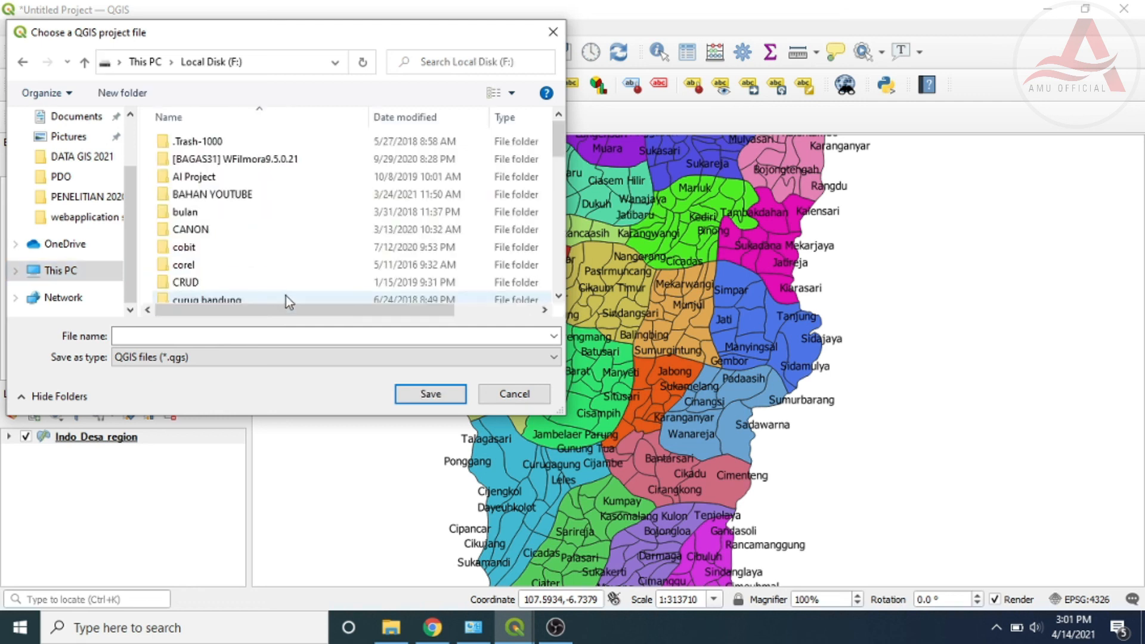
pyautogui.scroll(-3, 302, 245)
pyautogui.scroll(-1, 308, 247)
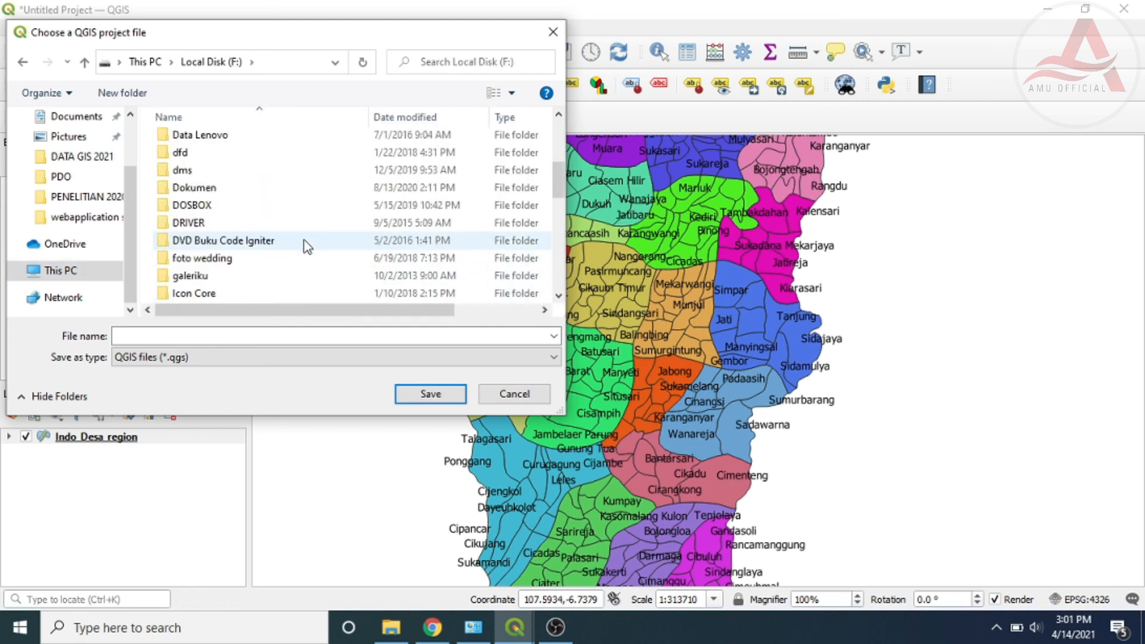
pyautogui.scroll(-5, 307, 246)
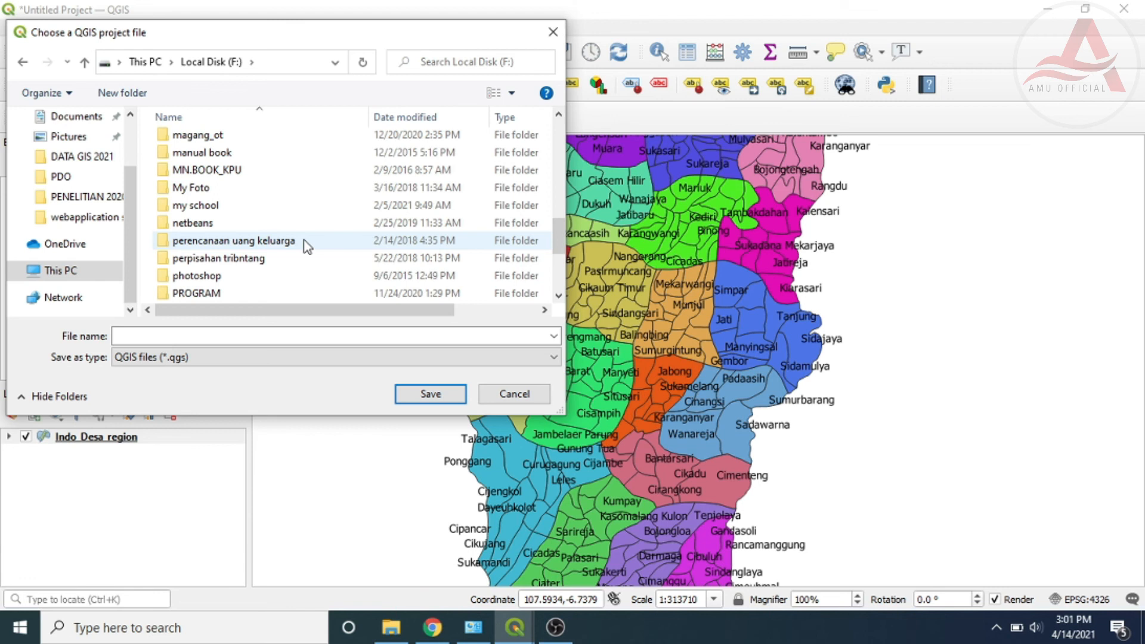
pyautogui.scroll(7, 307, 246)
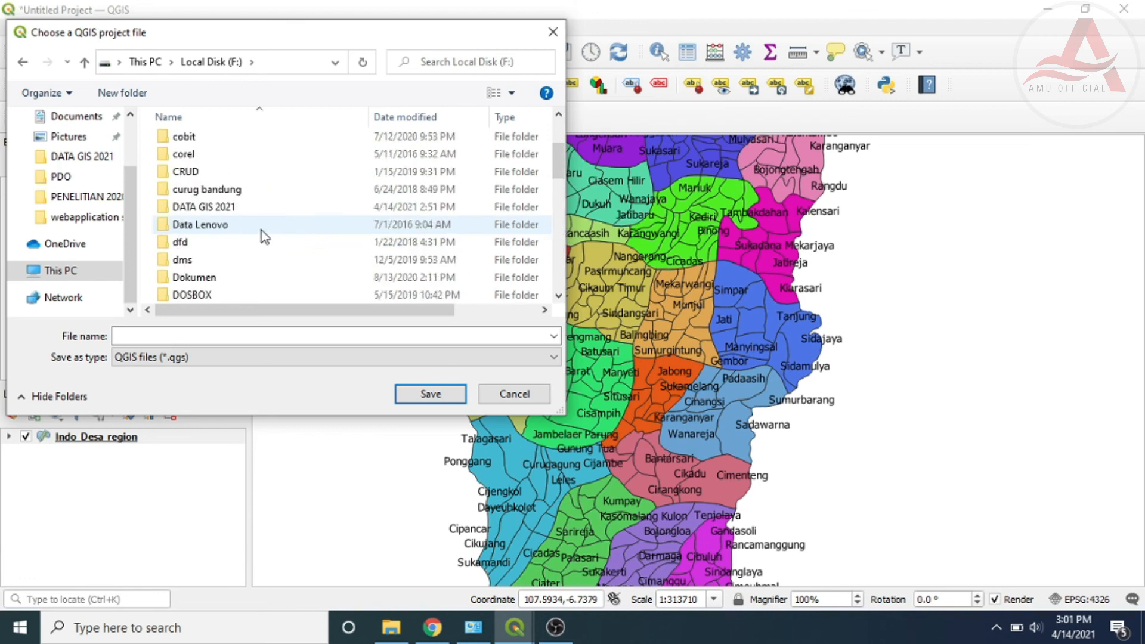
pyautogui.doubleClick(221, 207)
# Name the project file kab_subang and save it
pyautogui.click(182, 336)
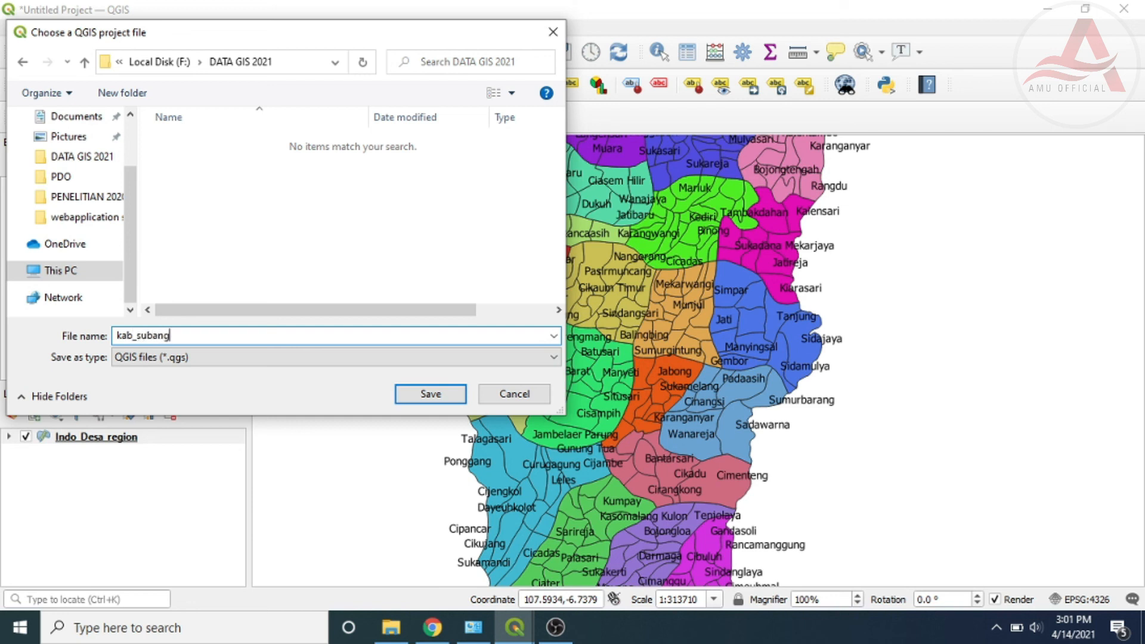
pyautogui.write('kab_subang')
pyautogui.press('Return')
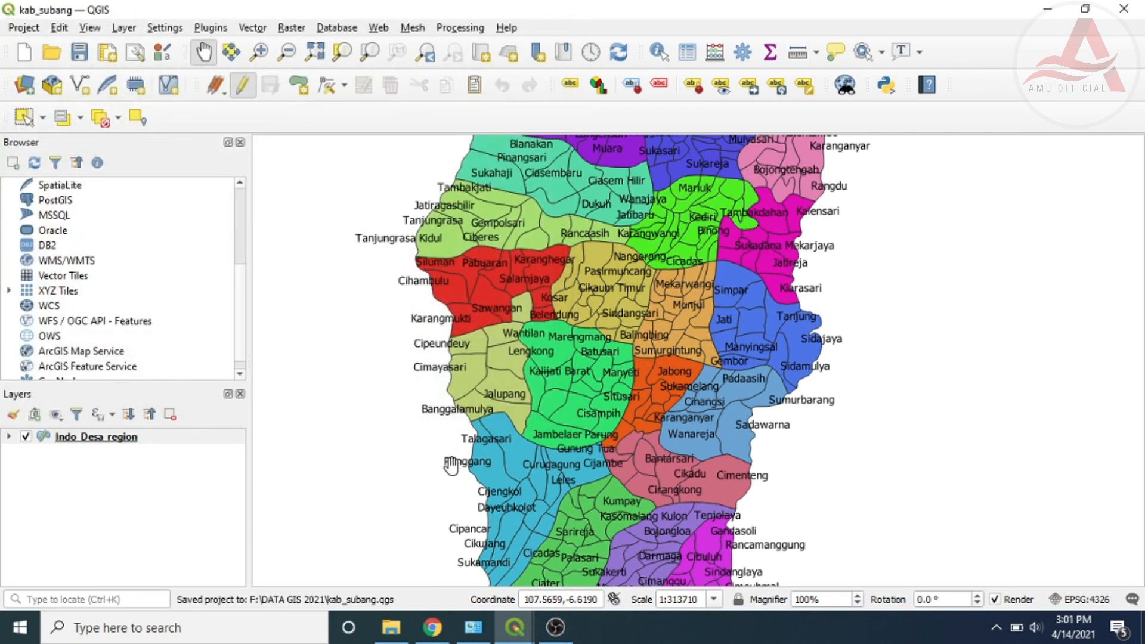
# Return to the print1 layout and set the paper size in its page setup to A3
pyautogui.moveTo(514, 627)
pyautogui.click(578, 546)
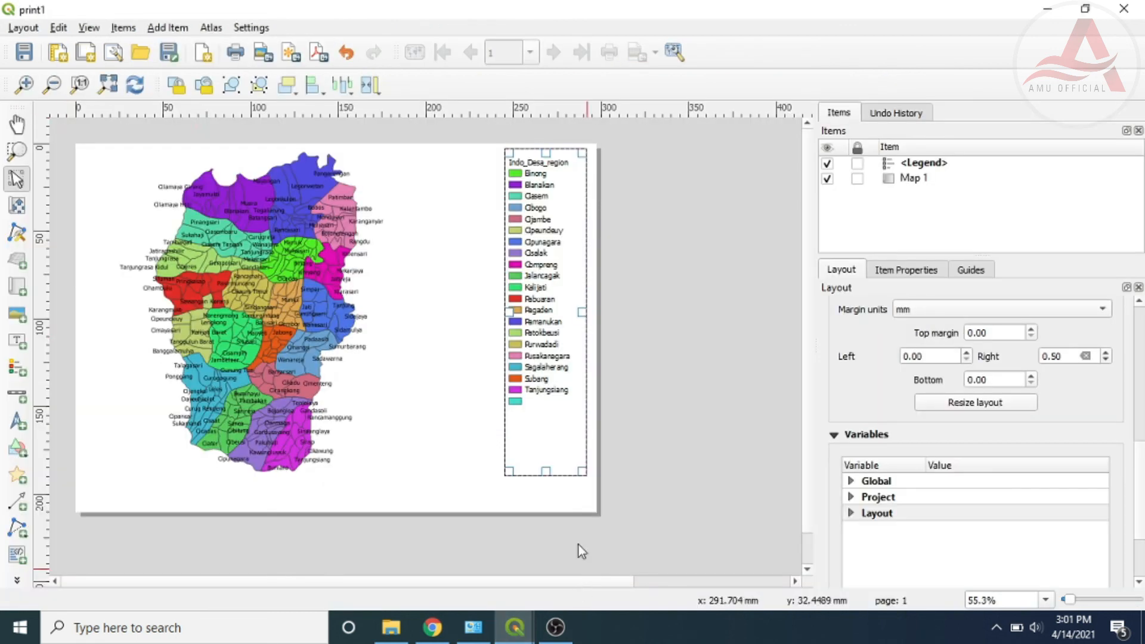
pyautogui.click(26, 29)
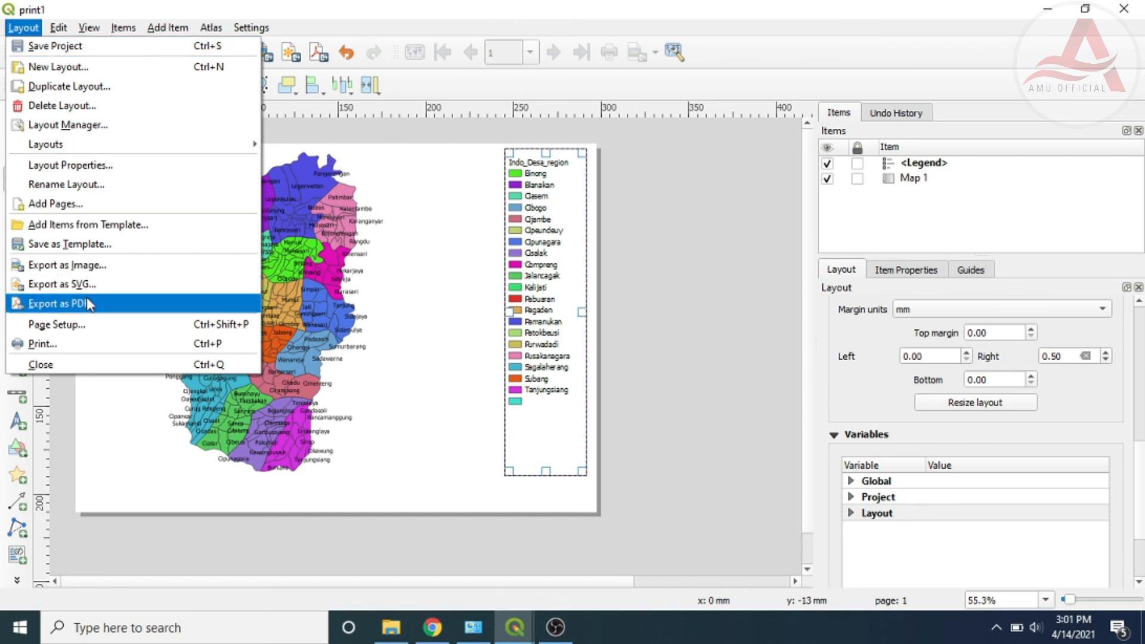
pyautogui.click(84, 328)
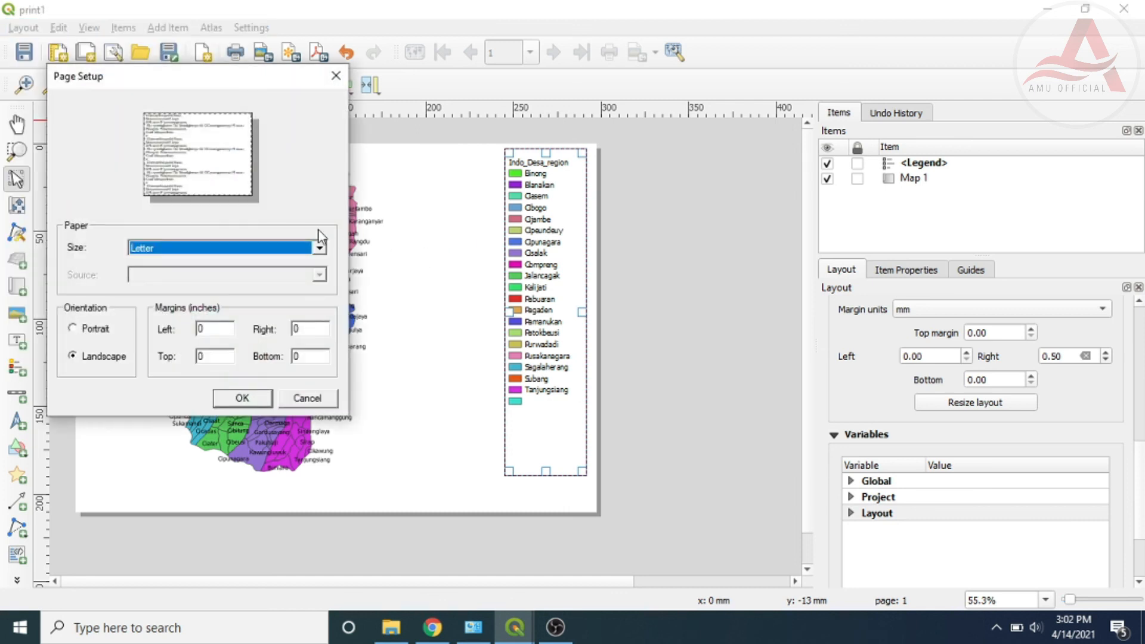
pyautogui.click(320, 249)
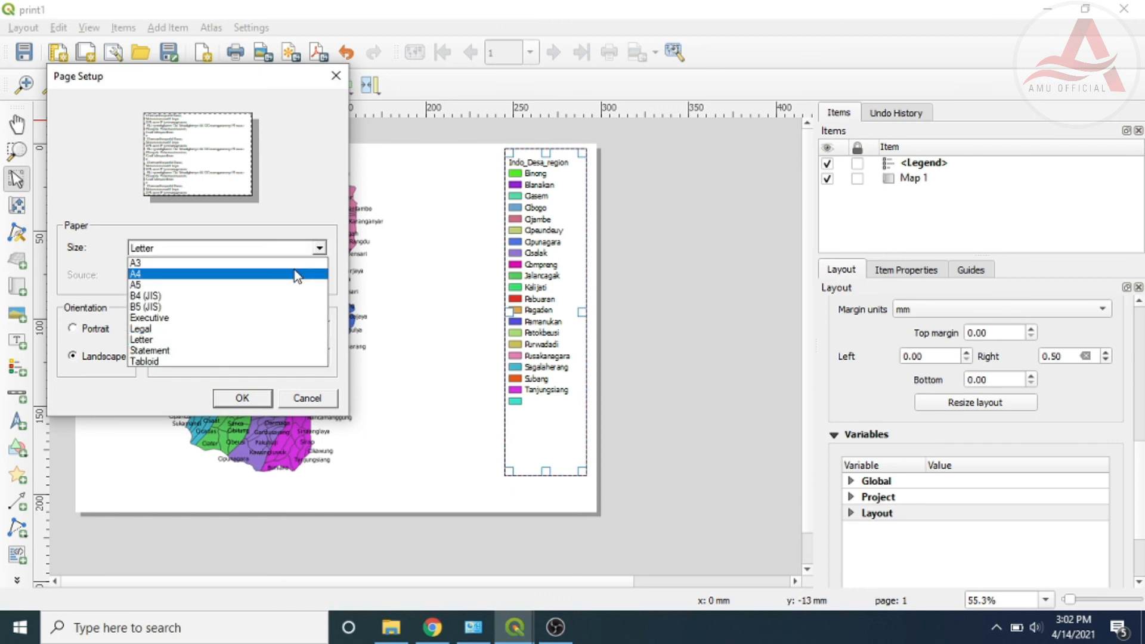
pyautogui.click(290, 266)
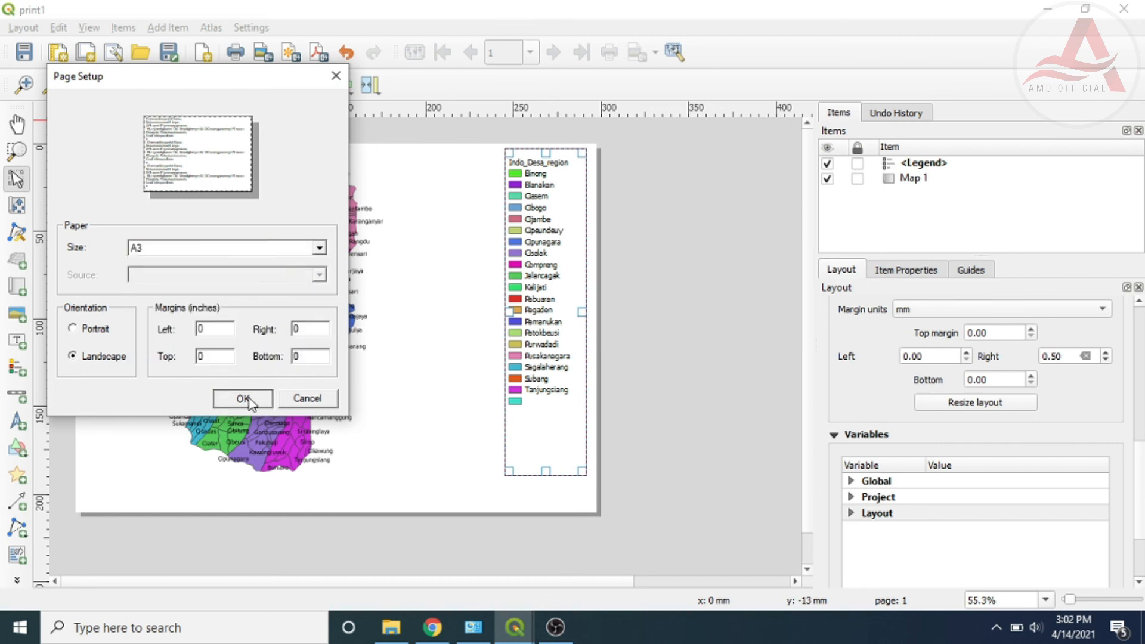
pyautogui.click(242, 398)
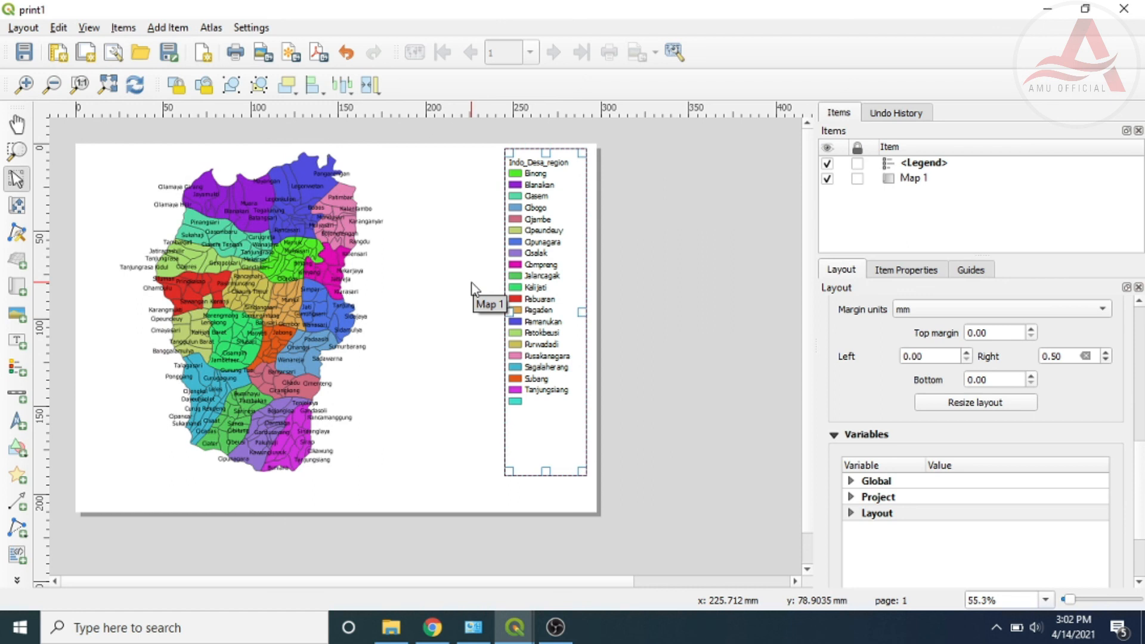
# Export the layout as a PDF named print1 in the DATA GIS 2021 folder, keeping the default export options
pyautogui.click(24, 28)
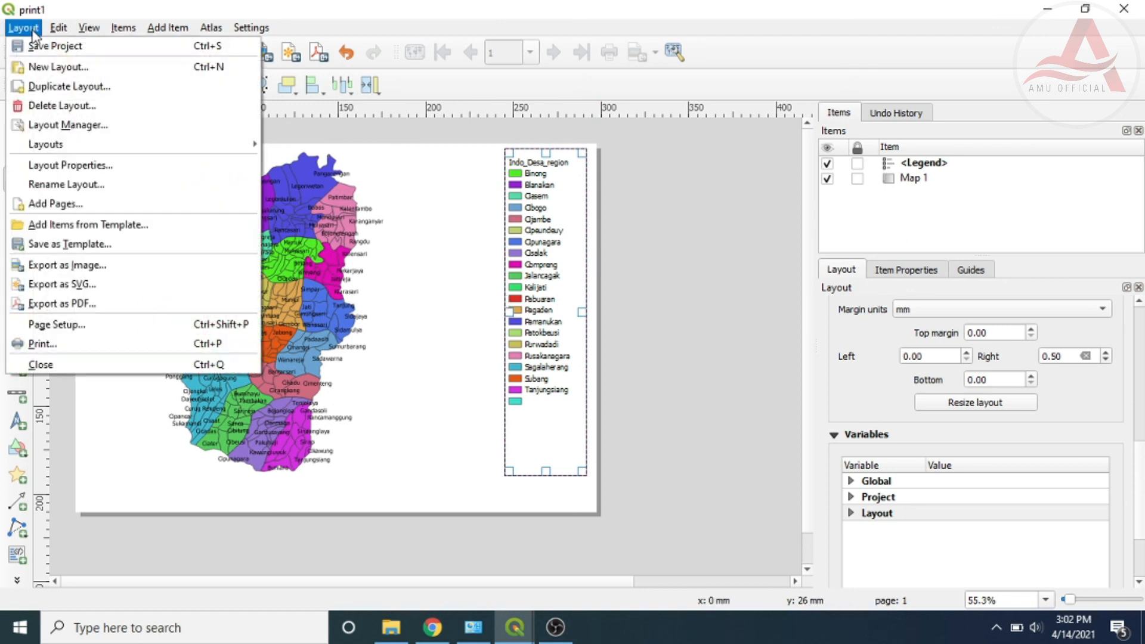
pyautogui.click(92, 304)
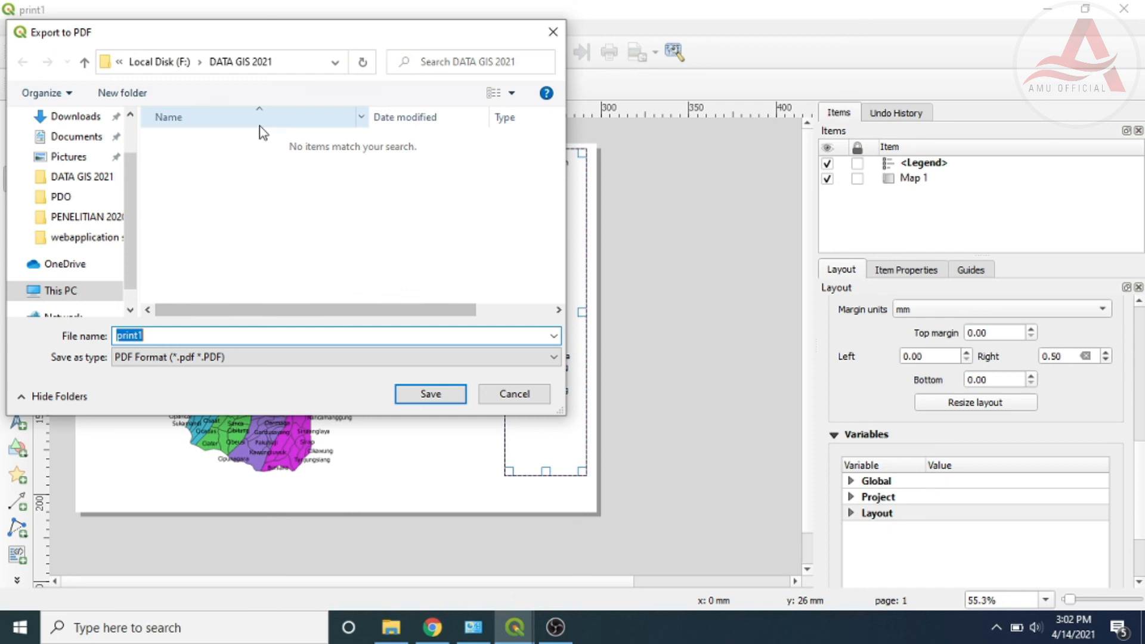
pyautogui.click(423, 397)
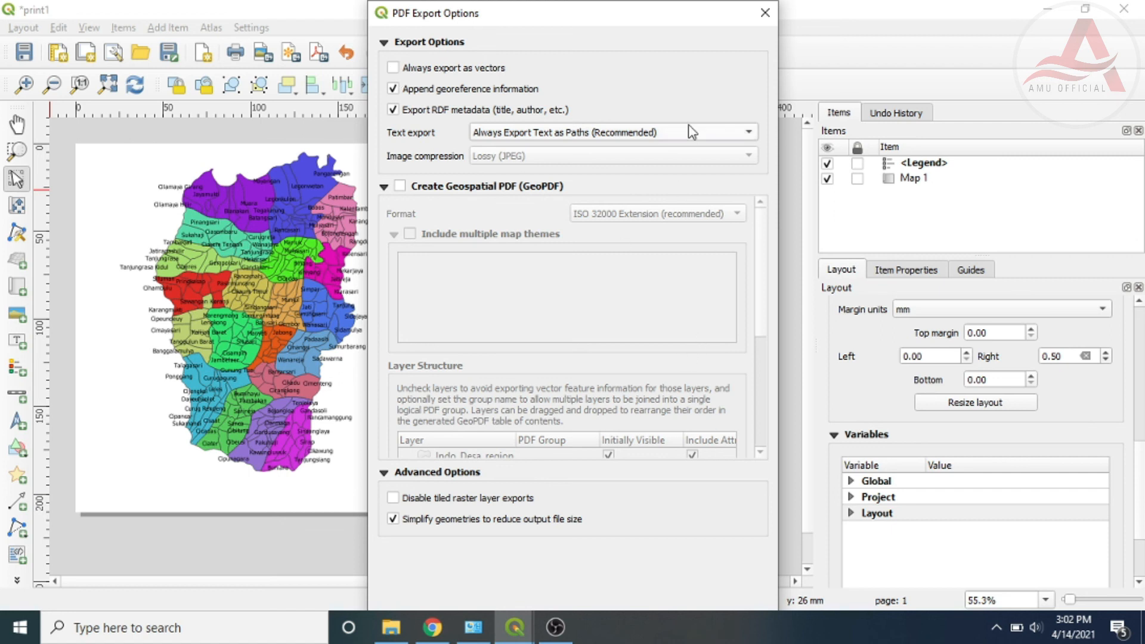
pyautogui.moveTo(670, 6); pyautogui.dragTo(585, 27)
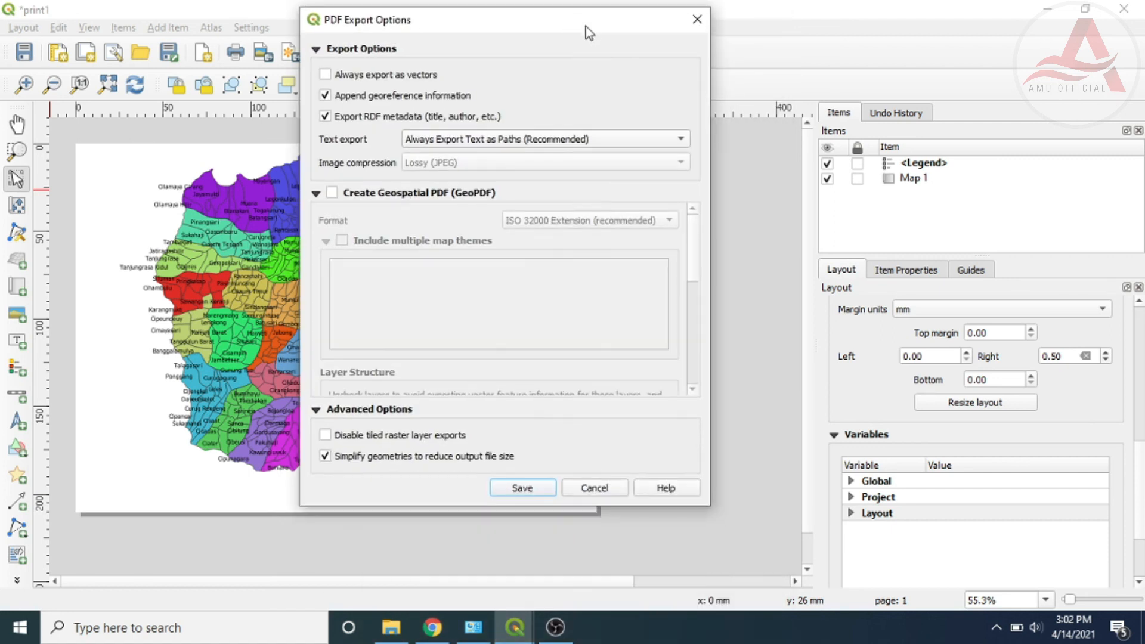
pyautogui.click(521, 489)
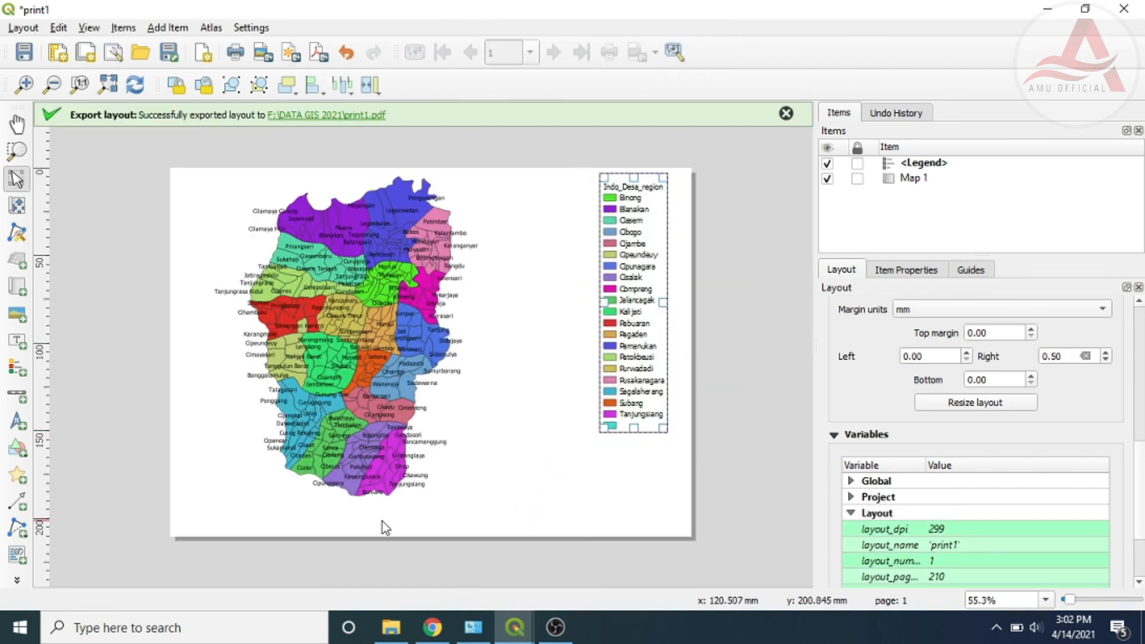
# Open the exported print1 PDF from the DATA GIS 2021 folder in File Explorer and examine its map, labels and legend
pyautogui.click(390, 627)
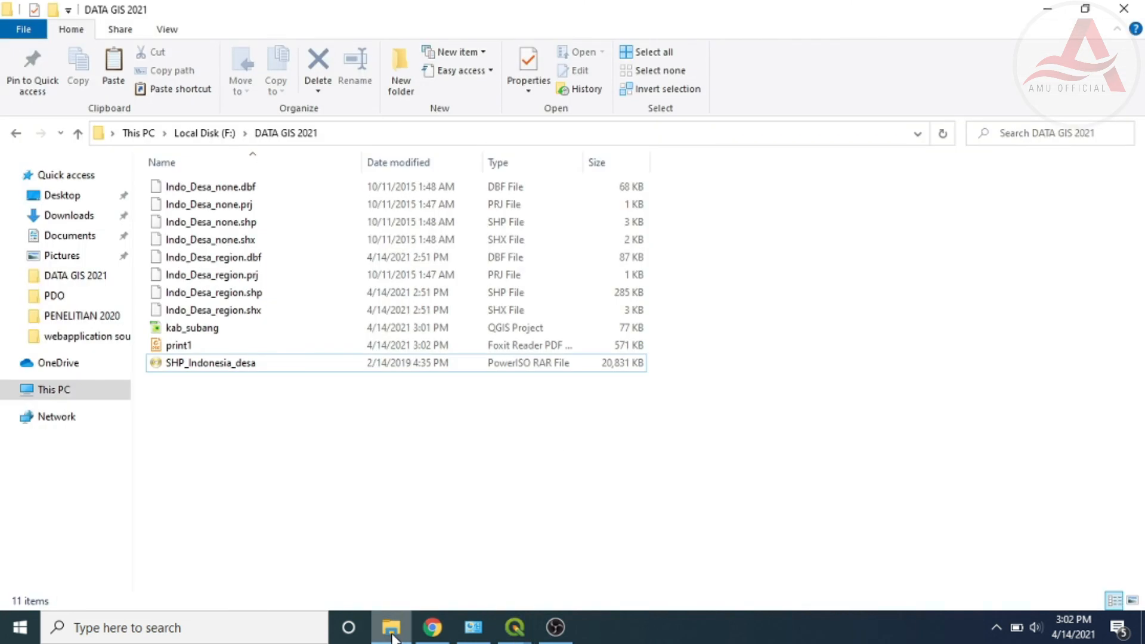
pyautogui.click(192, 332)
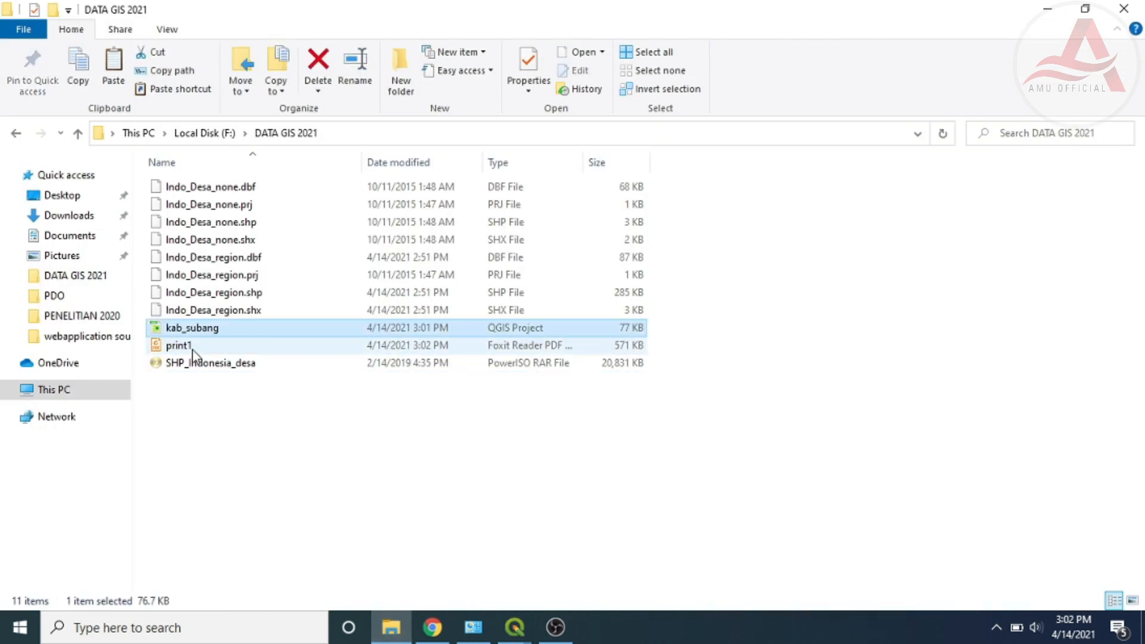
pyautogui.doubleClick(193, 350)
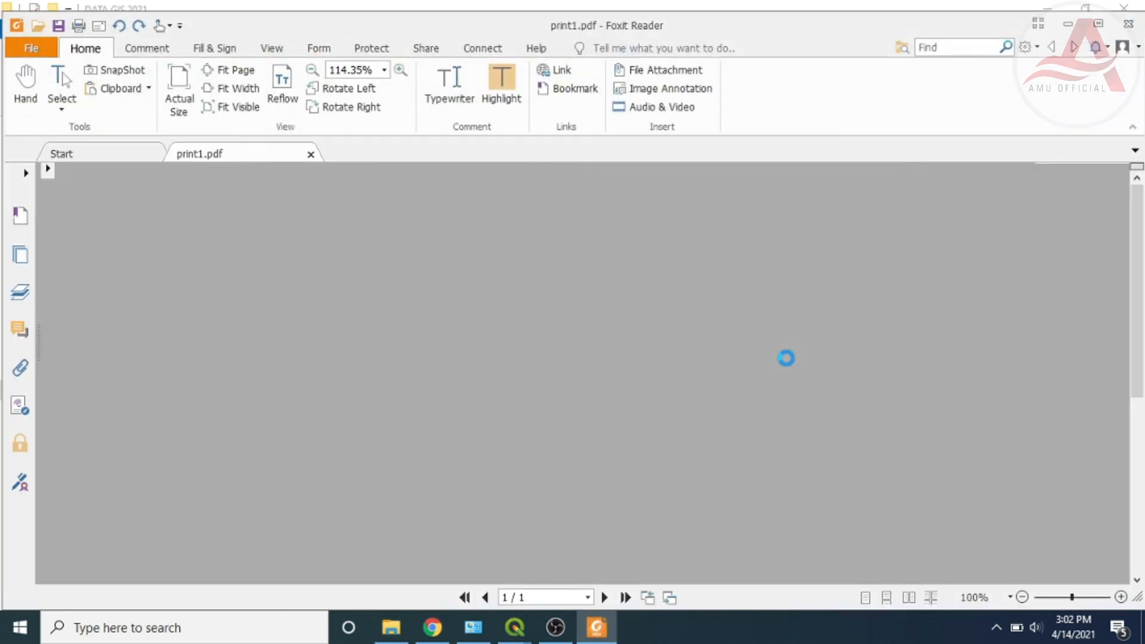
pyautogui.scroll(-3, 704, 437)
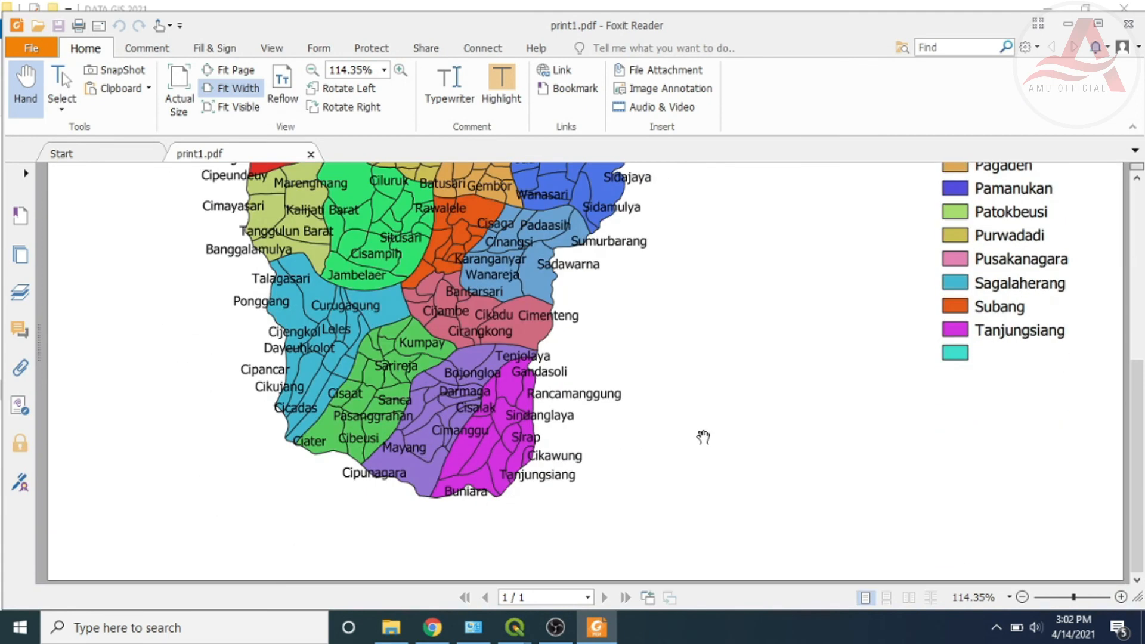
pyautogui.scroll(5, 704, 437)
pyautogui.scroll(-3, 704, 437)
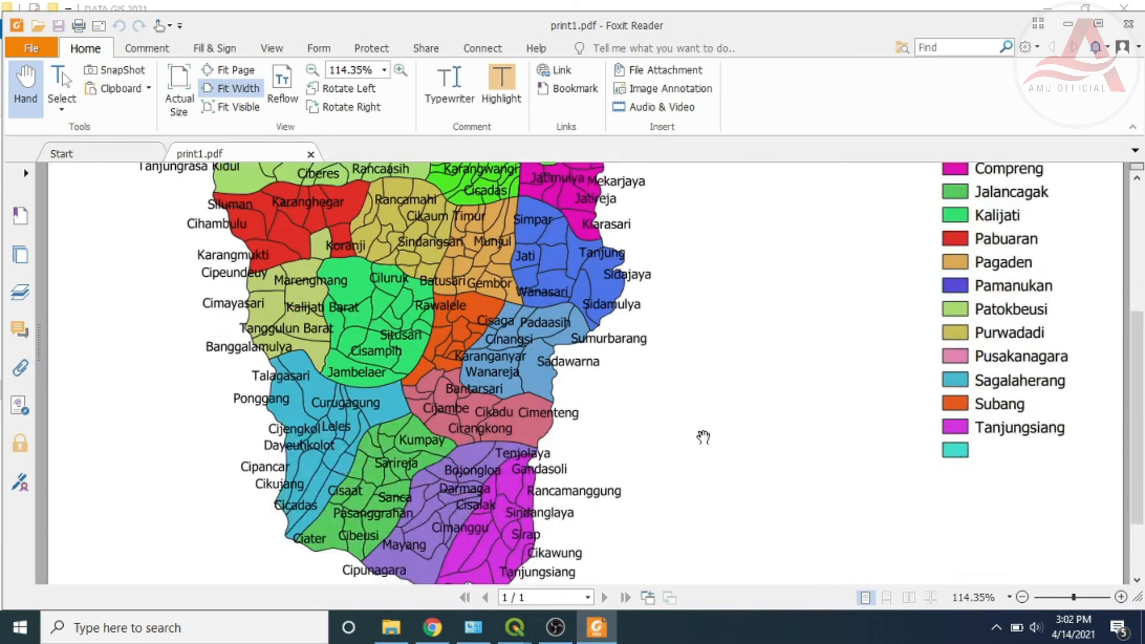
pyautogui.scroll(2, 704, 437)
pyautogui.scroll(-1, 704, 437)
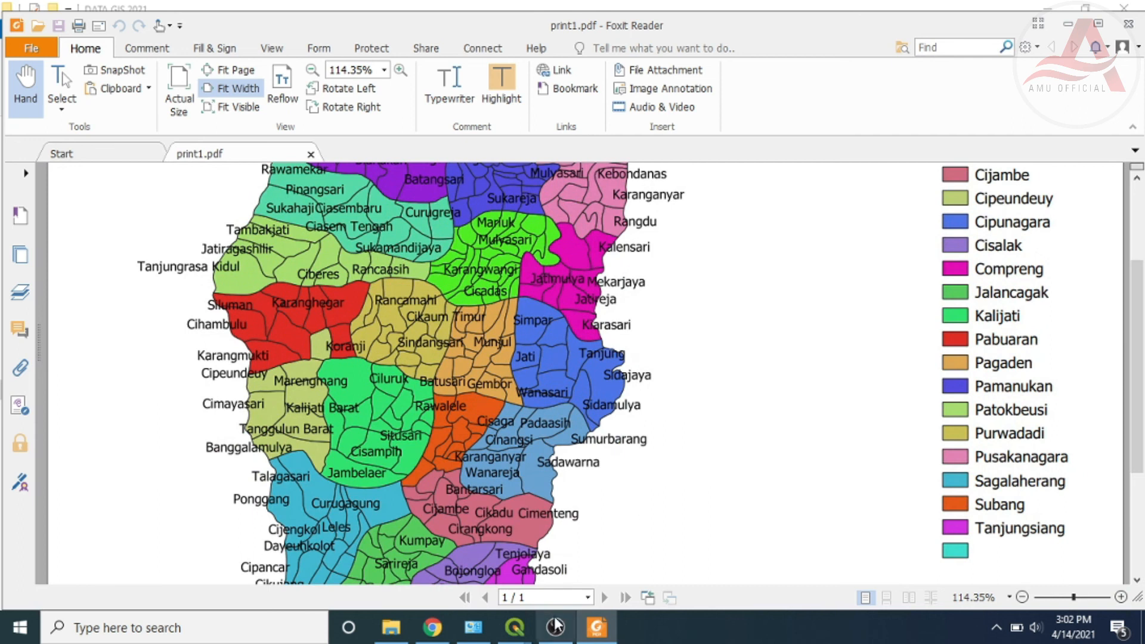
pyautogui.scroll(2, 646, 471)
pyautogui.click(1068, 24)
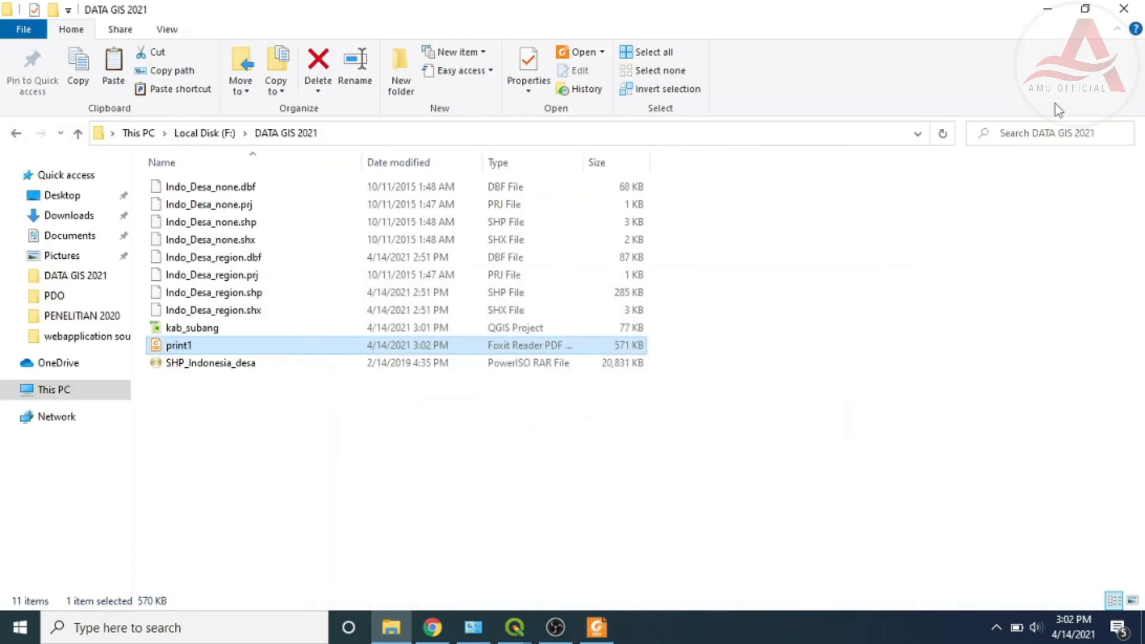
# Return to the print1 layout, move the legend slightly lower on the page and fit its frame's lower edge just beneath the last entry
pyautogui.moveTo(514, 628)
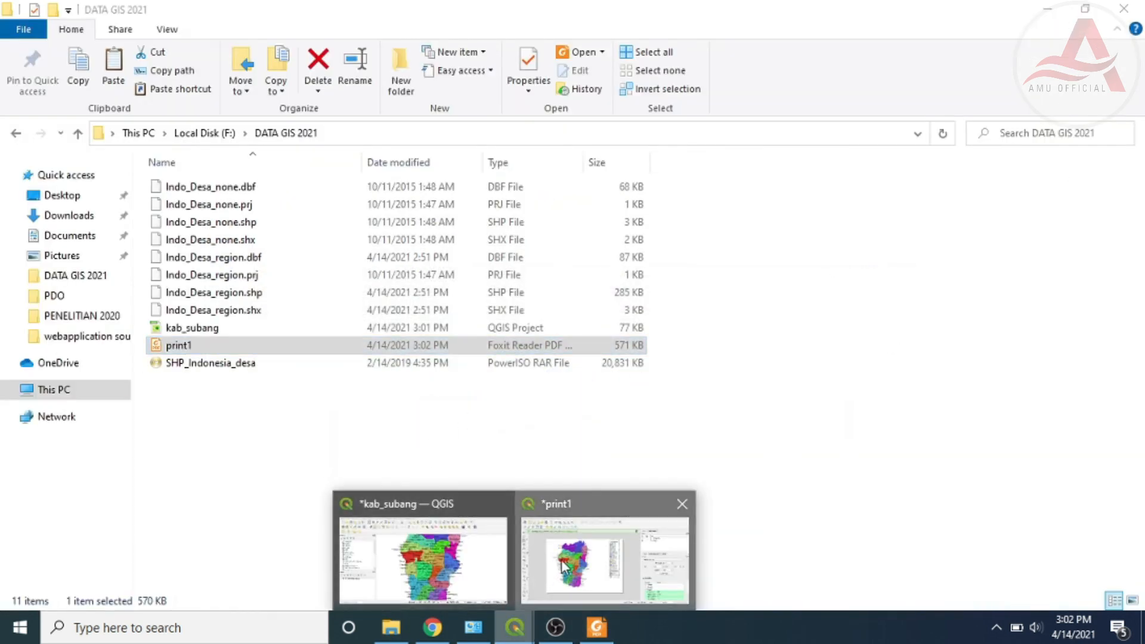
pyautogui.click(549, 573)
pyautogui.moveTo(634, 428); pyautogui.dragTo(639, 470)
pyautogui.moveTo(602, 318); pyautogui.dragTo(632, 358)
pyautogui.click(582, 391)
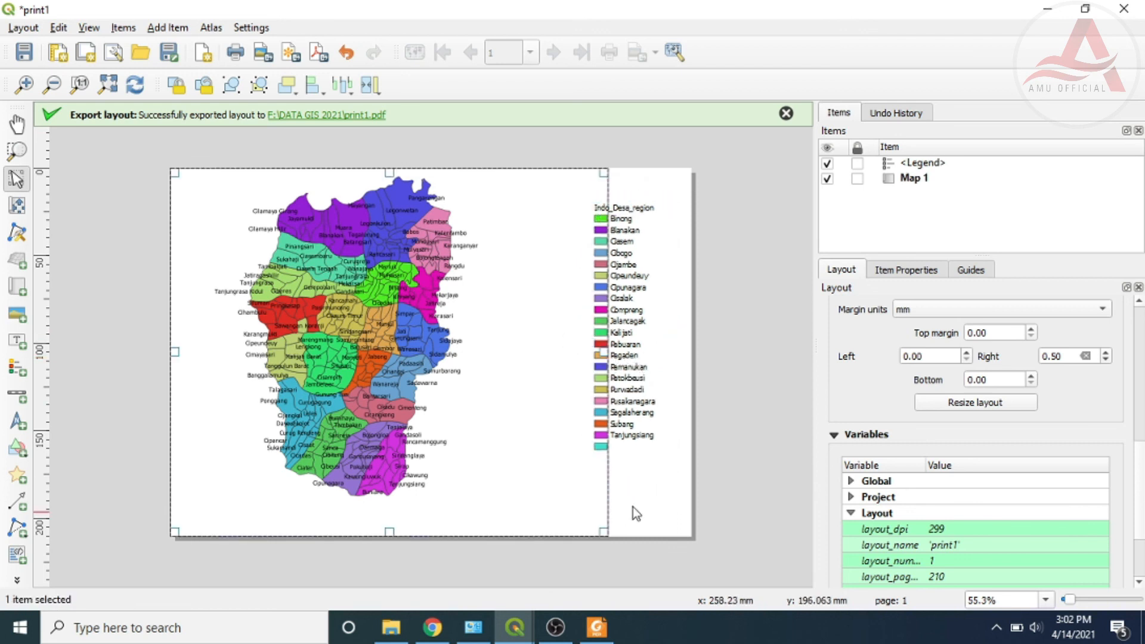
pyautogui.click(662, 477)
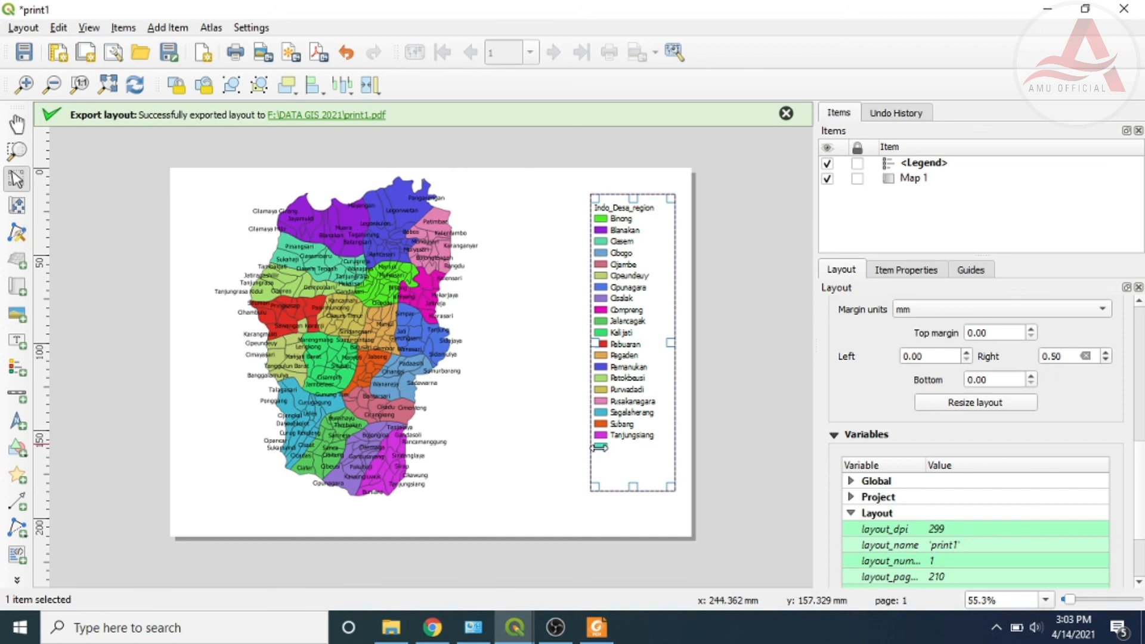
pyautogui.moveTo(624, 486); pyautogui.dragTo(624, 448)
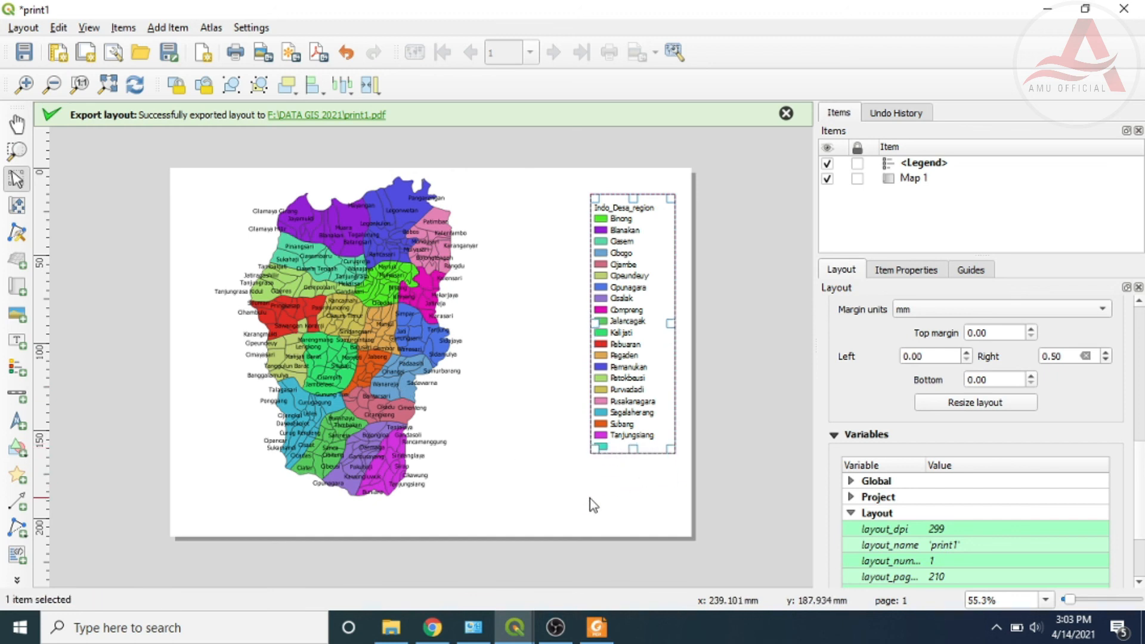